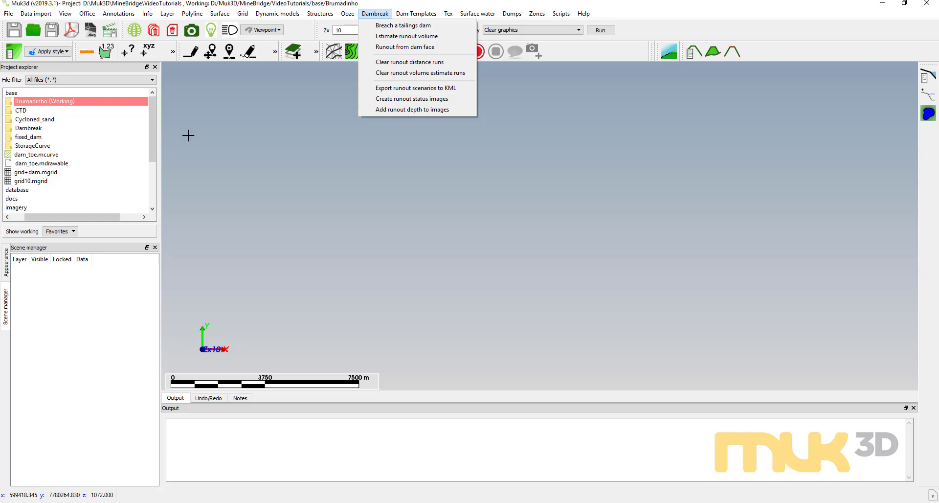
Switch to EarthExplorer in the browser and set the search area from the map around Brumadinho, south of Belo Horizonte
left_click(299, 499)
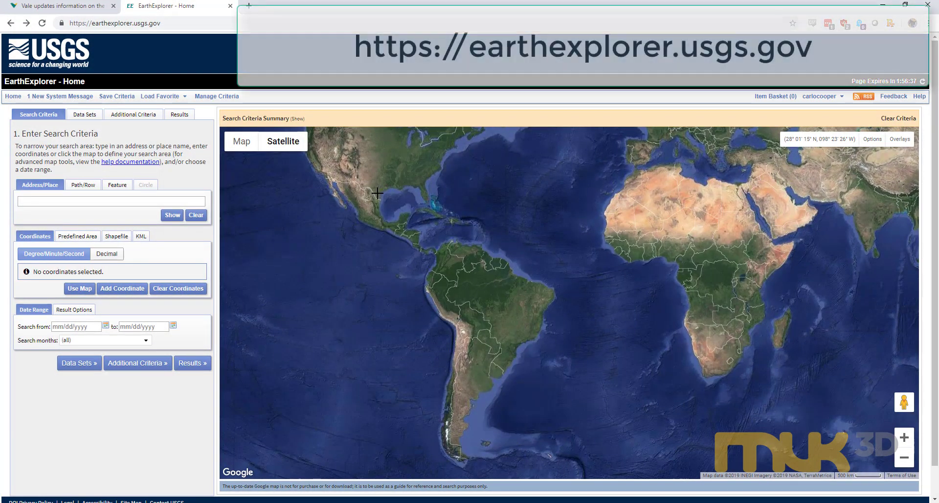
scroll(518, 331, "up", 4)
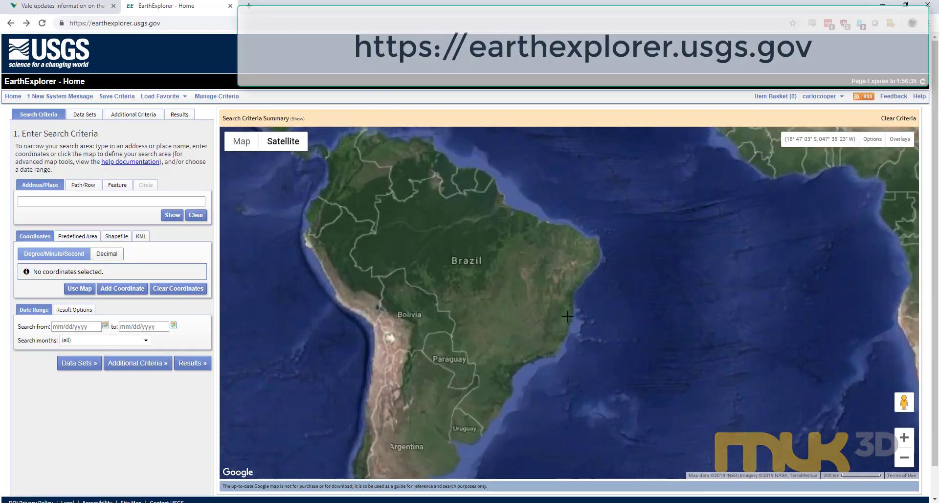
scroll(563, 352, "up", 3)
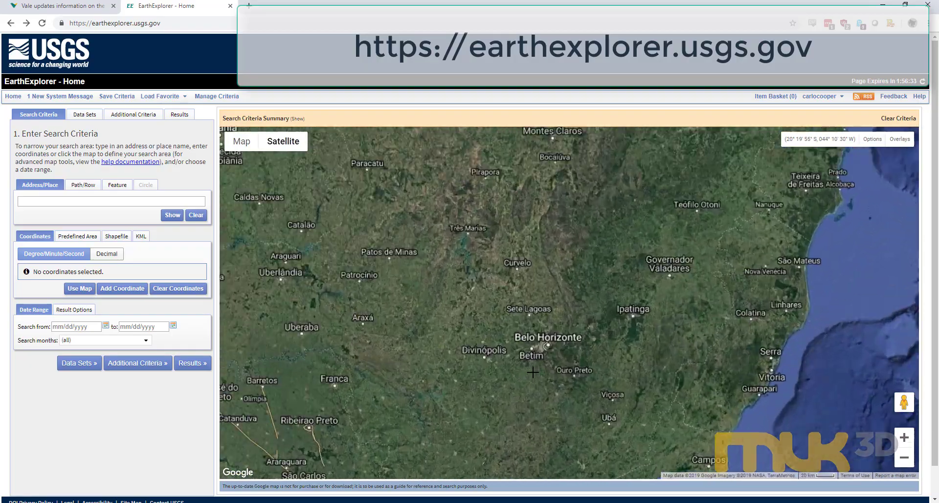
scroll(514, 363, "up", 3)
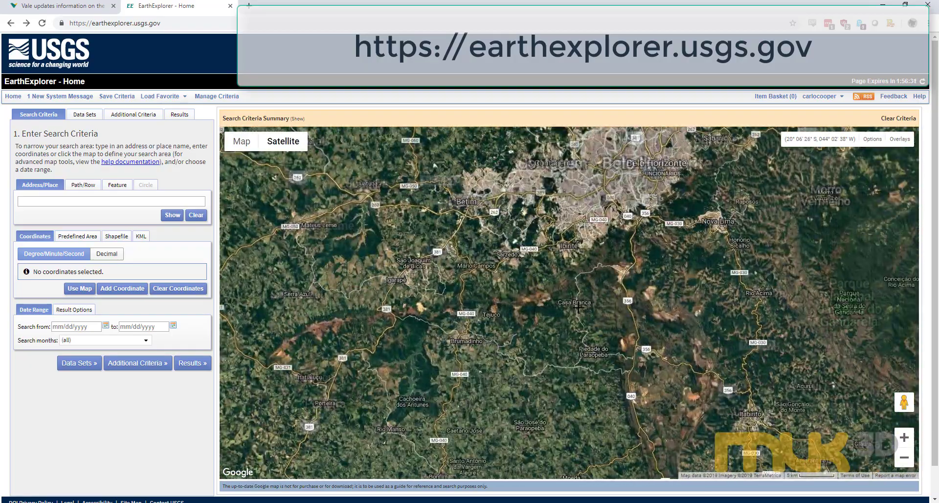
scroll(553, 312, "up", 2)
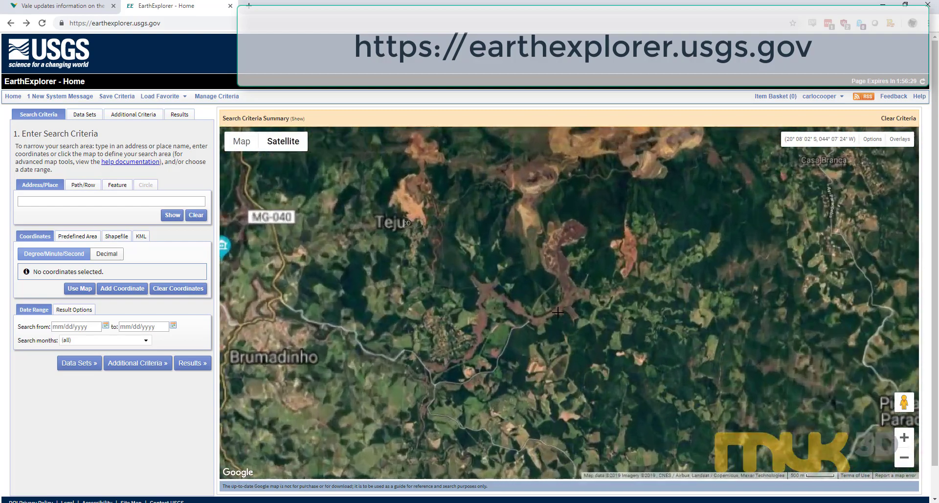
scroll(602, 293, "down", 2)
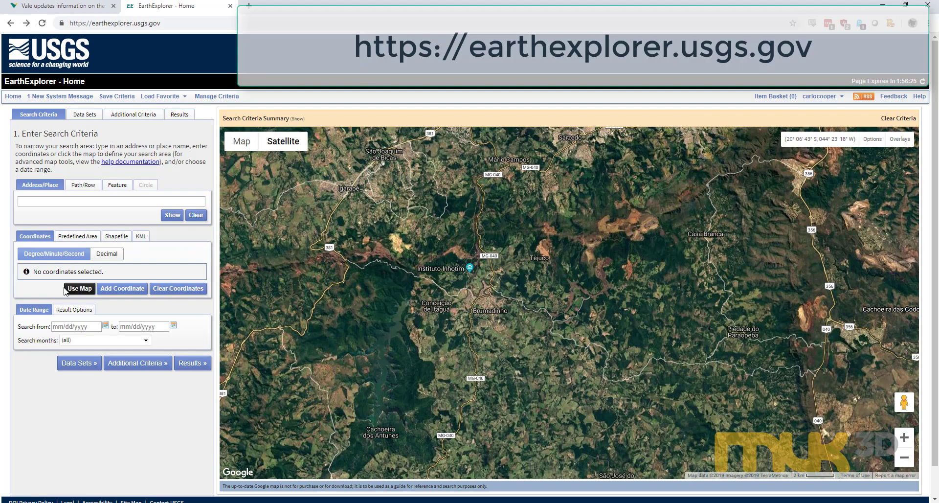
left_click(85, 289)
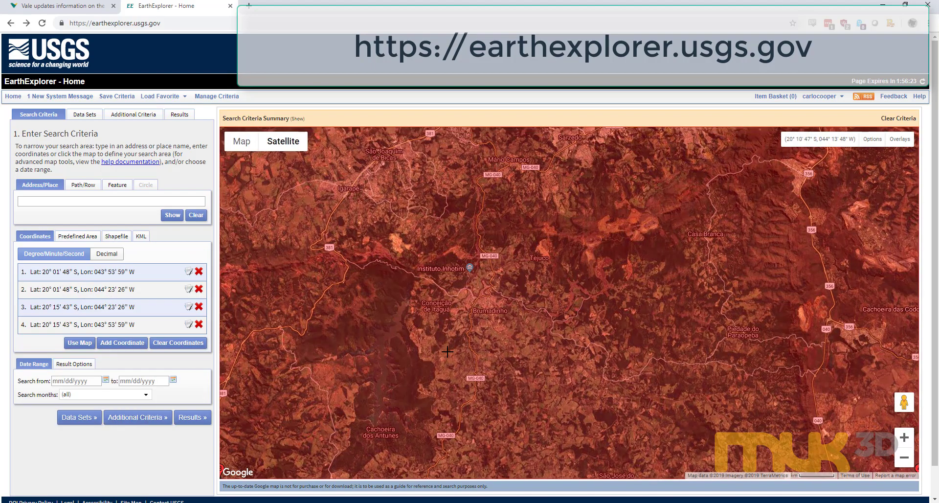
scroll(447, 338, "down", 2)
Choose SRTM 1 Arc-Second Global under Digital Elevation as the data set and run the search
left_click(78, 417)
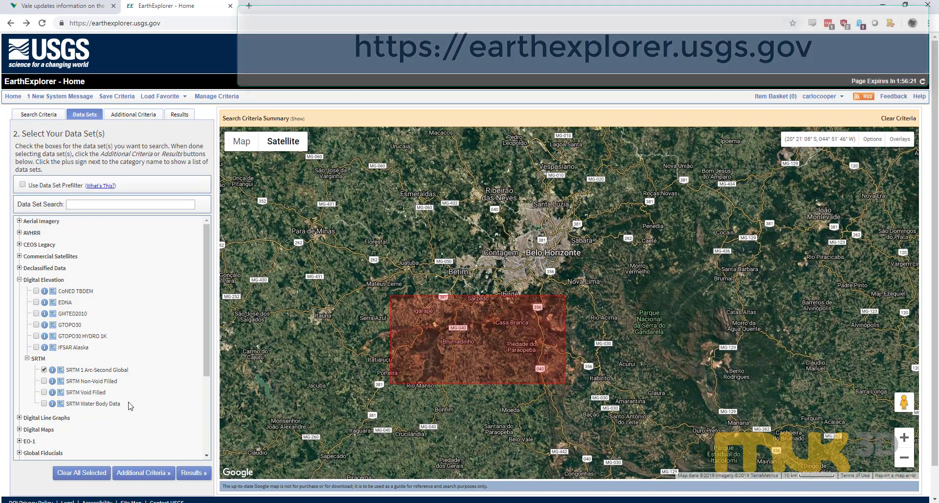
left_click(44, 320)
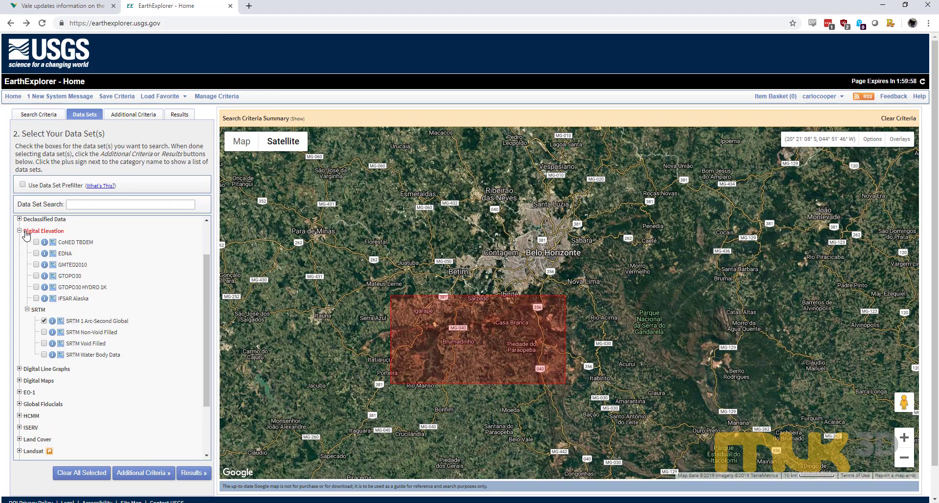
scroll(21, 237, "up", 2)
scroll(29, 274, "down", 2)
left_click(193, 472)
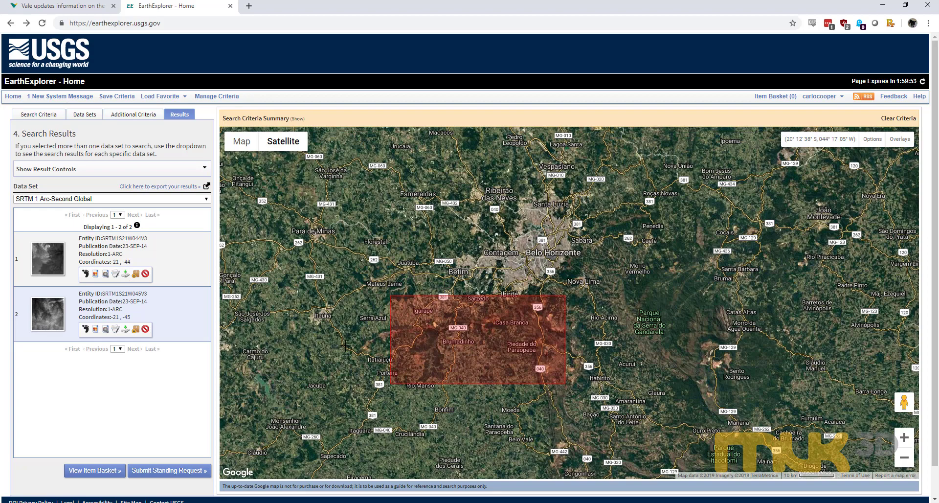
Show the footprints of both SRTM tiles to compare their coverage with the search area, and hide the footprint of SRTM1S21W044V3
left_click(85, 274)
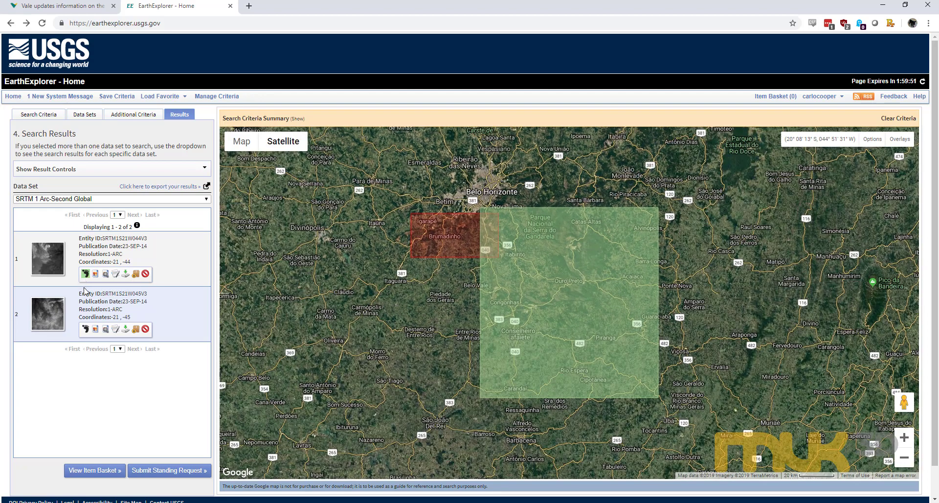
left_click(85, 328)
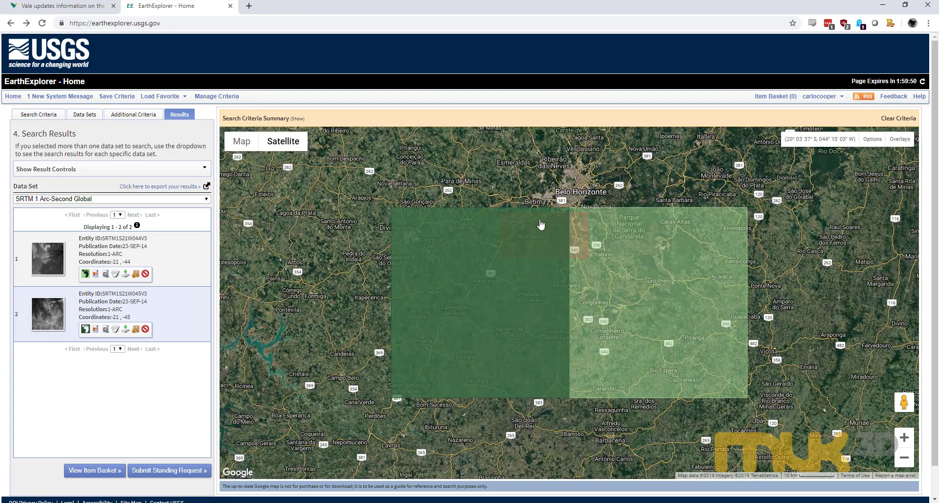
scroll(544, 259, "up", 2)
scroll(543, 245, "down", 1)
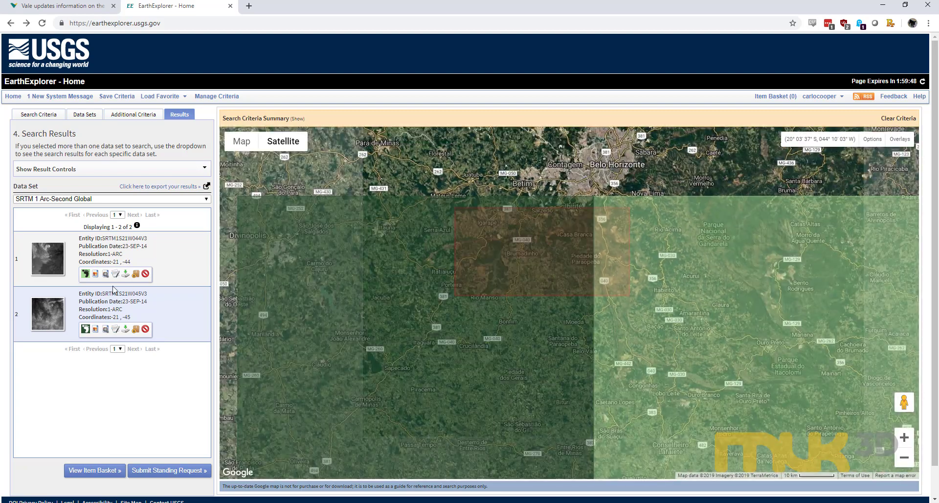
left_click(85, 273)
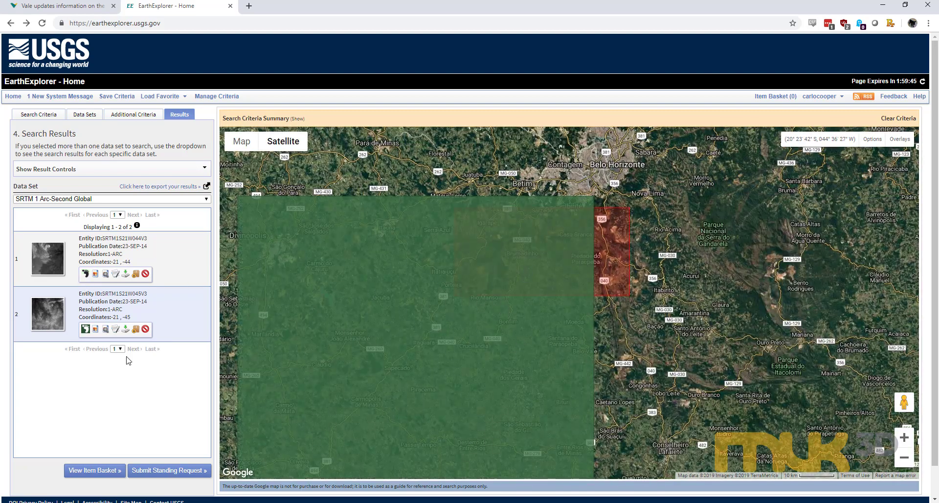
Download the BIL 1 Arc-second version of tile SRTM1S21W045V3 and open the downloaded zip archive
left_click(126, 329)
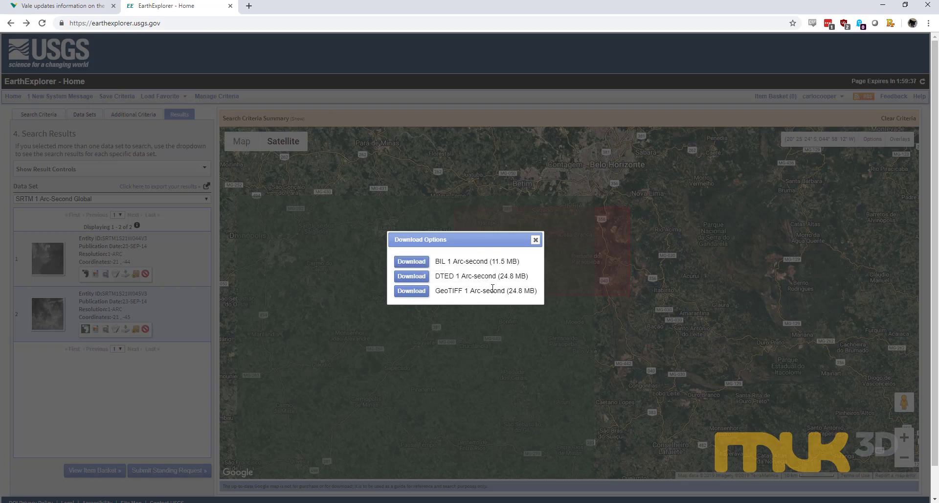
left_click(410, 261)
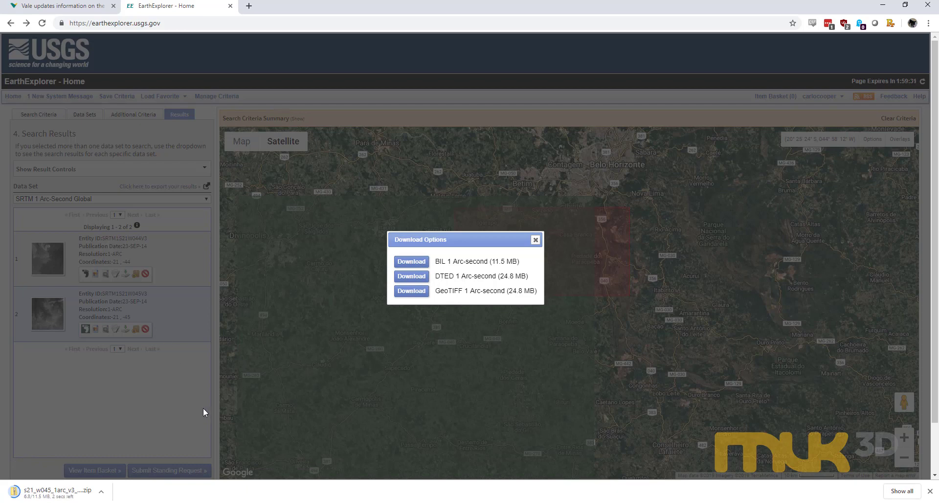
left_click(101, 496)
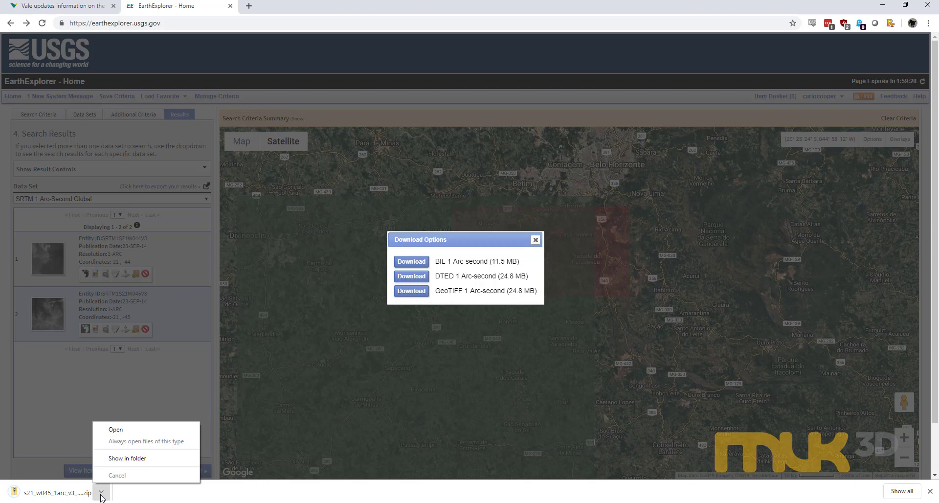
left_click(130, 429)
Copy the four s21_w045_1arc_v3 files from the archive into the Brumadinho working folder of the Muk3D project
left_click_drag(136, 111, 130, 51)
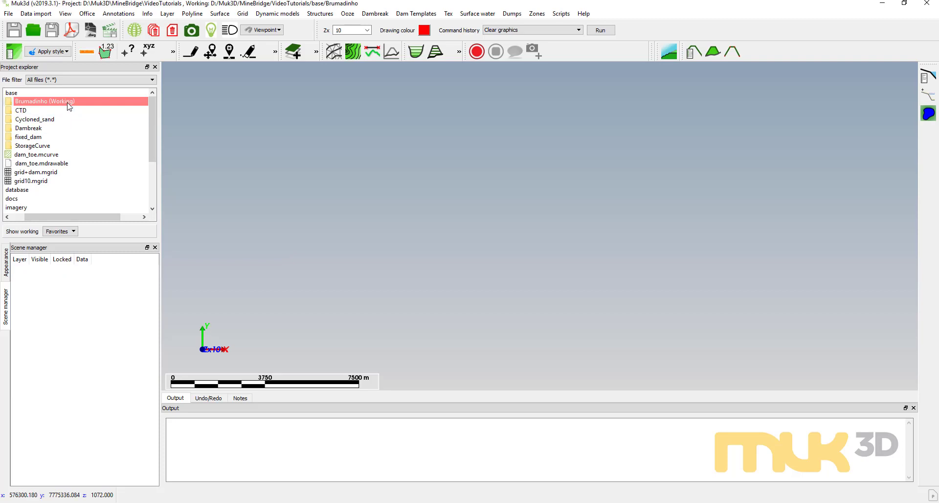
right_click(68, 101)
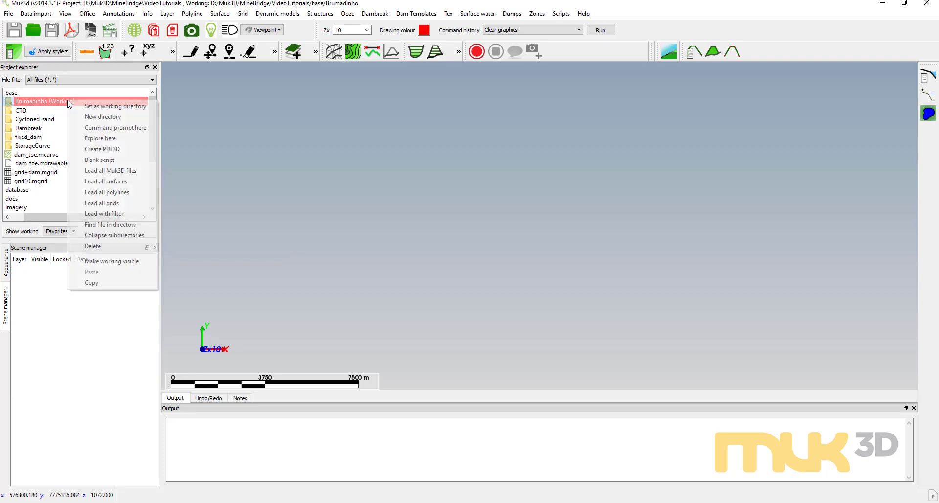
left_click(102, 139)
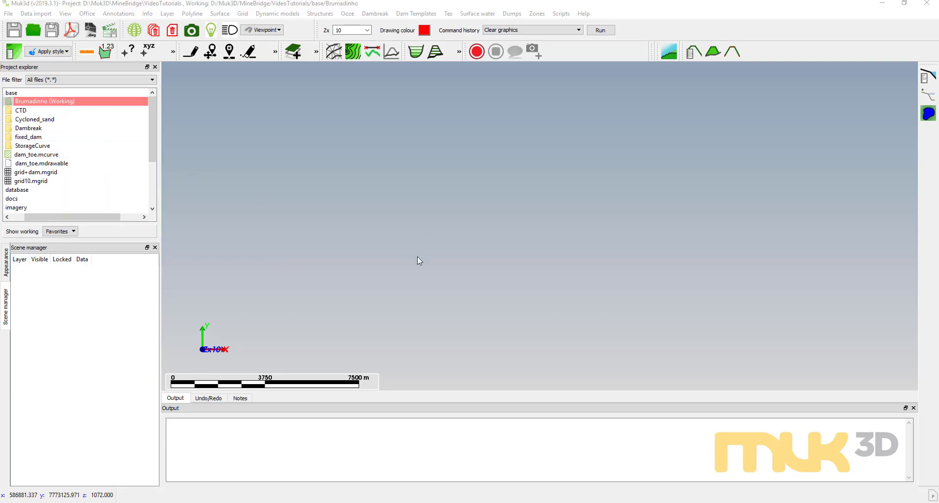
key("ctrl+v")
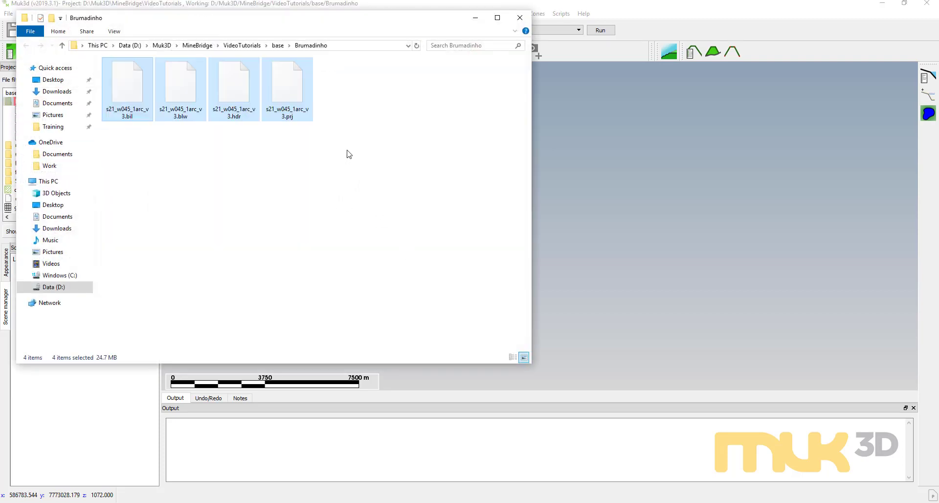
left_click(520, 18)
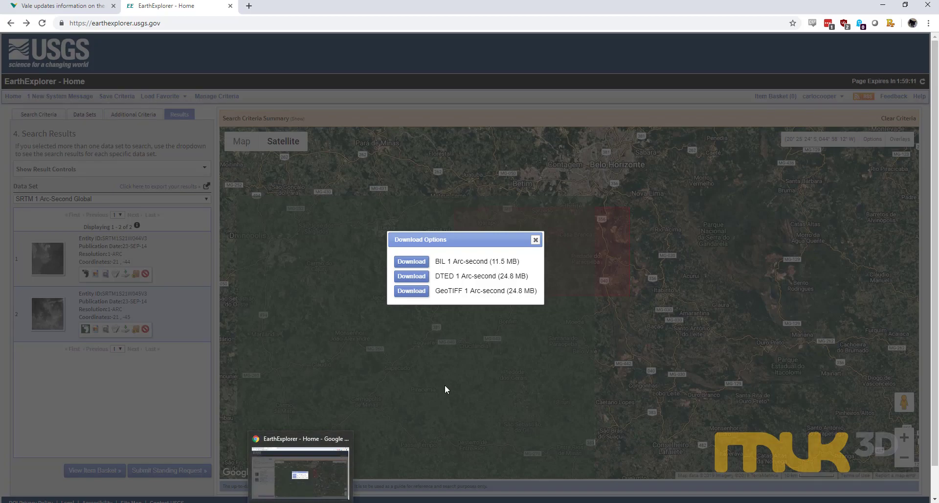
Dismiss the tile's download options in EarthExplorer and return to Muk3D
left_click(535, 241)
scroll(489, 284, "down", 2)
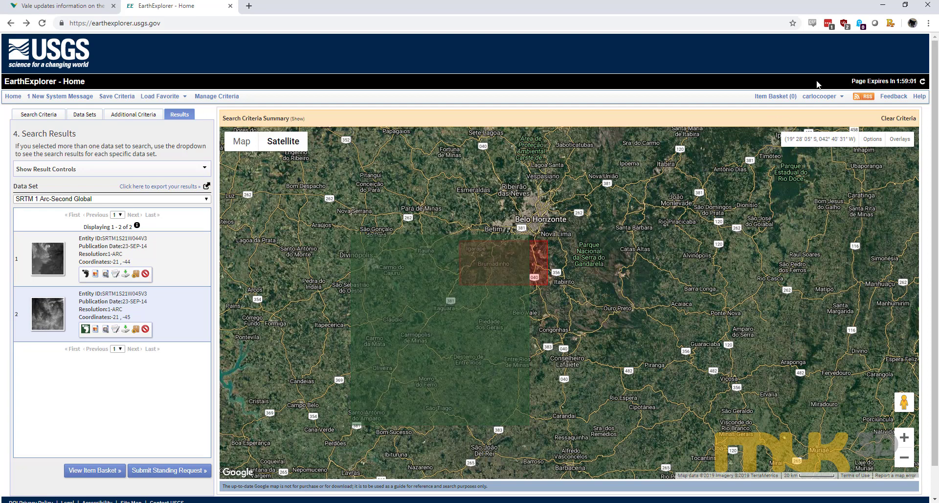
left_click(883, 6)
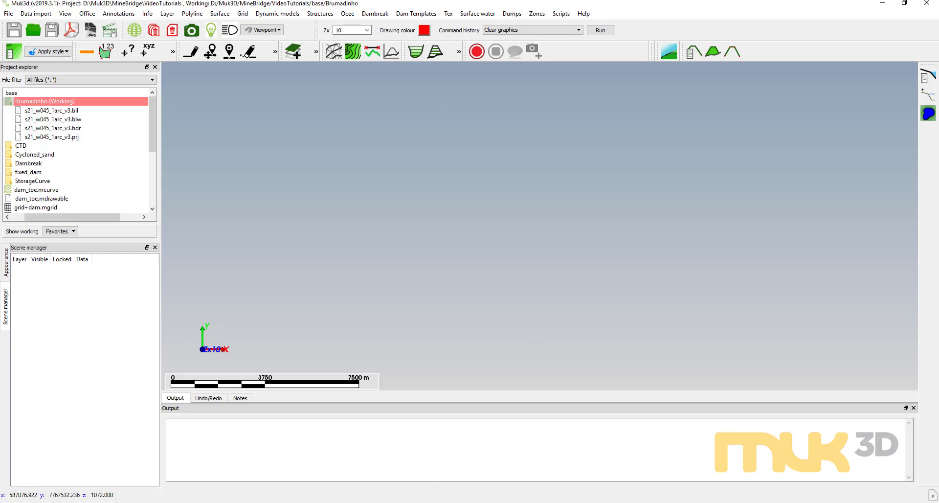
Switch to Google Earth Pro and leave the image-saving mode
key("alt+Tab")
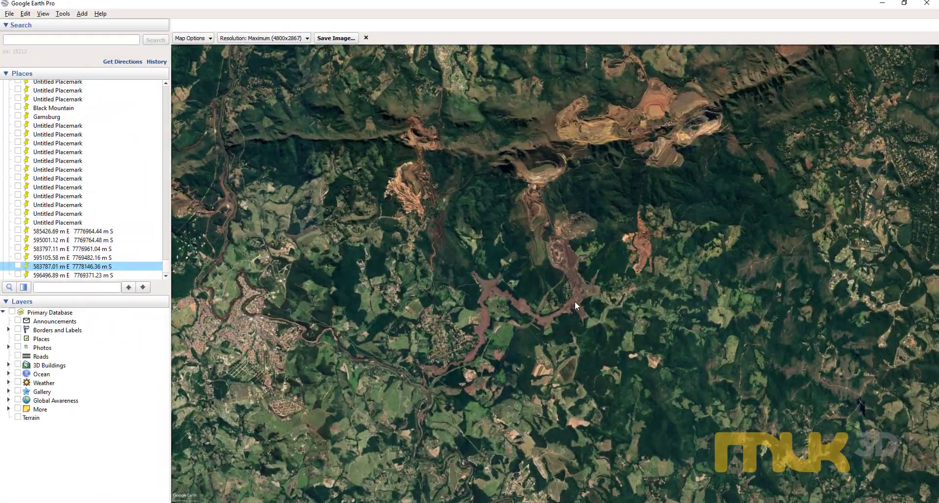
scroll(573, 284, "down", 5)
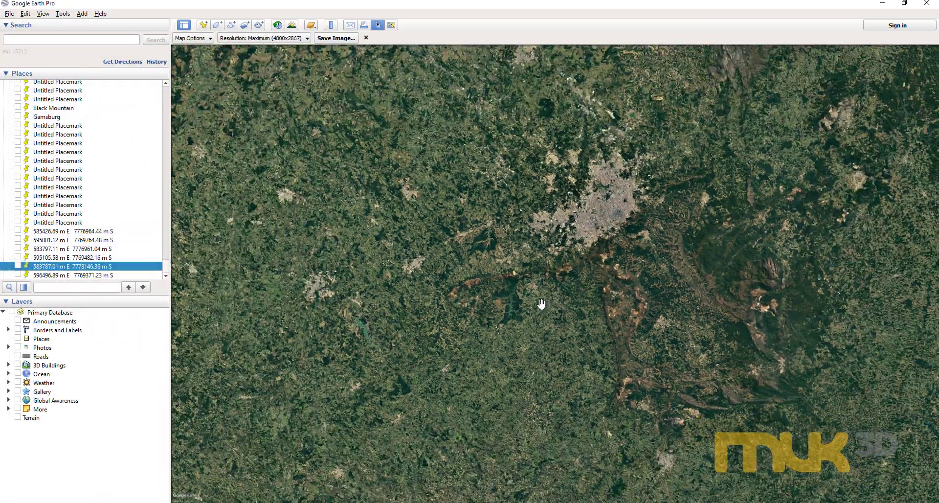
scroll(524, 309, "up", 3)
scroll(544, 195, "down", 3)
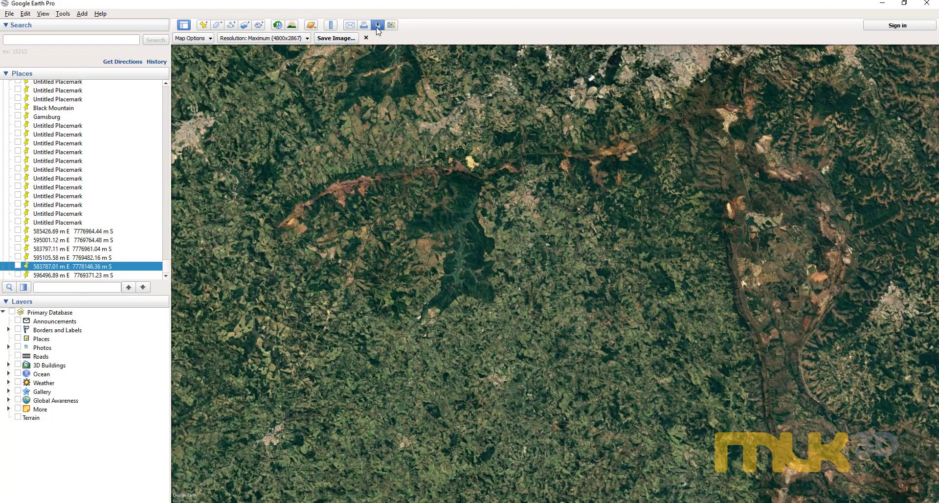
left_click(365, 38)
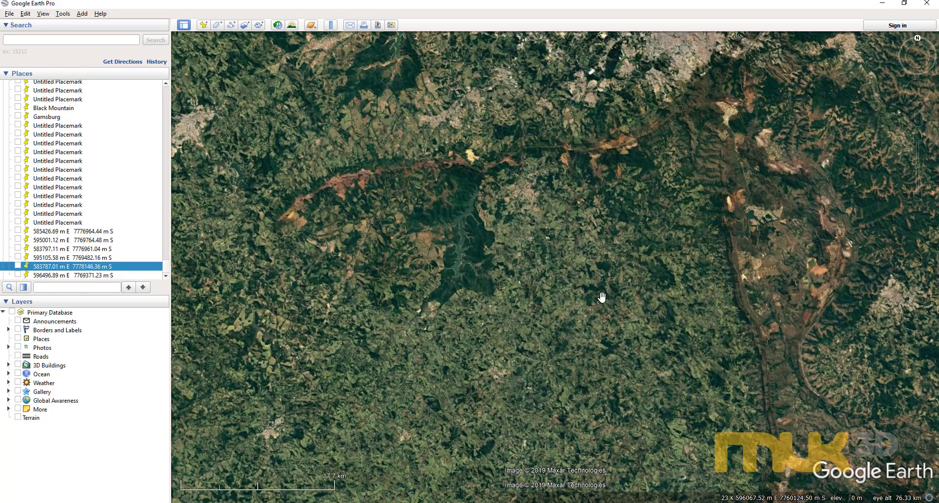
Frame the failed dam and its runout path east of Brumadinho, and collapse the list of saved places
scroll(555, 283, "up", 3)
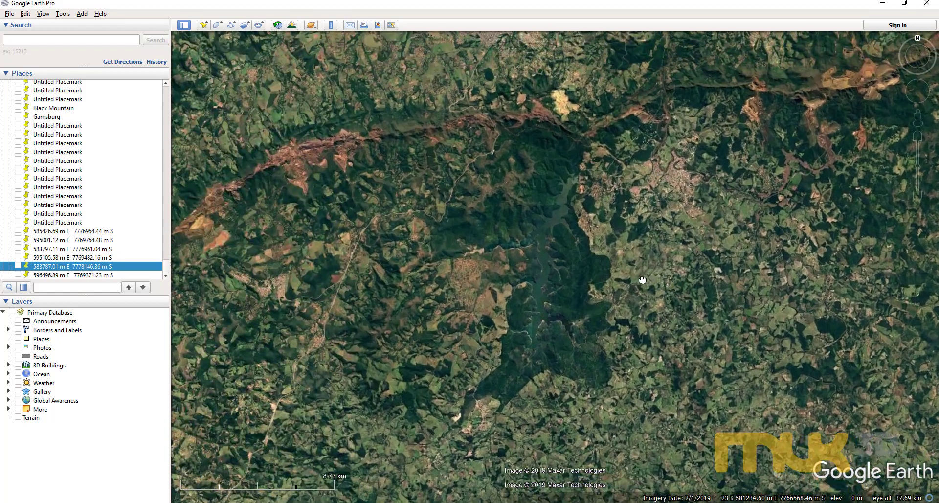
left_click_drag(642, 279, 493, 278)
scroll(493, 279, "up", 2)
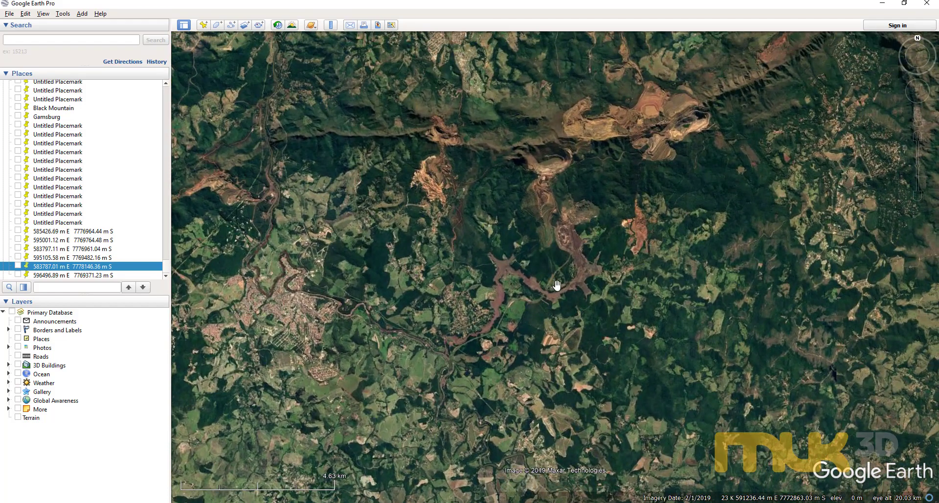
left_click(12, 74)
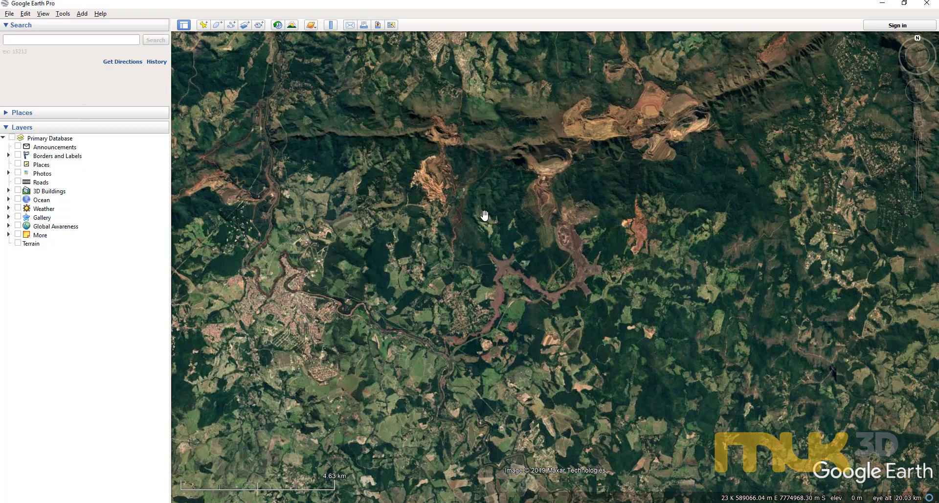
Turn on the Terrain layer to see how it distorts the imagery, and turn it off again
left_click(17, 243)
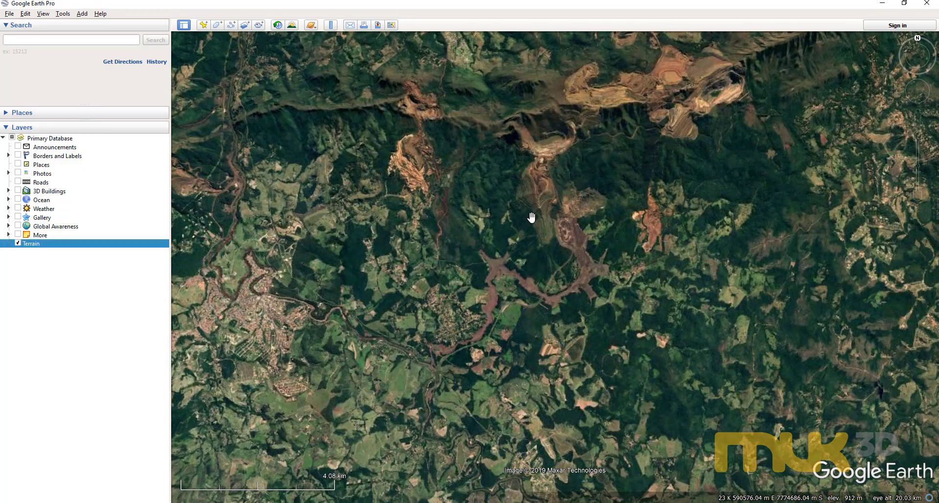
left_click_drag(534, 215, 425, 260)
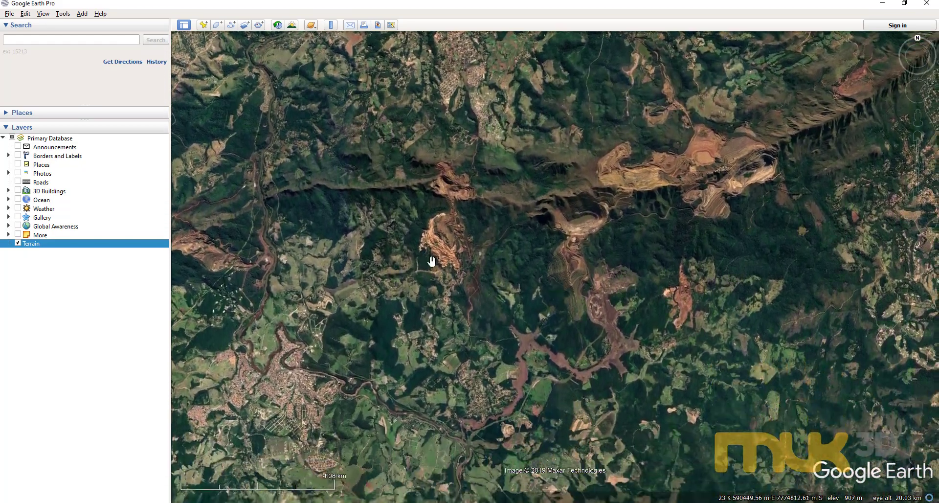
left_click(18, 243)
left_click_drag(516, 302, 503, 272)
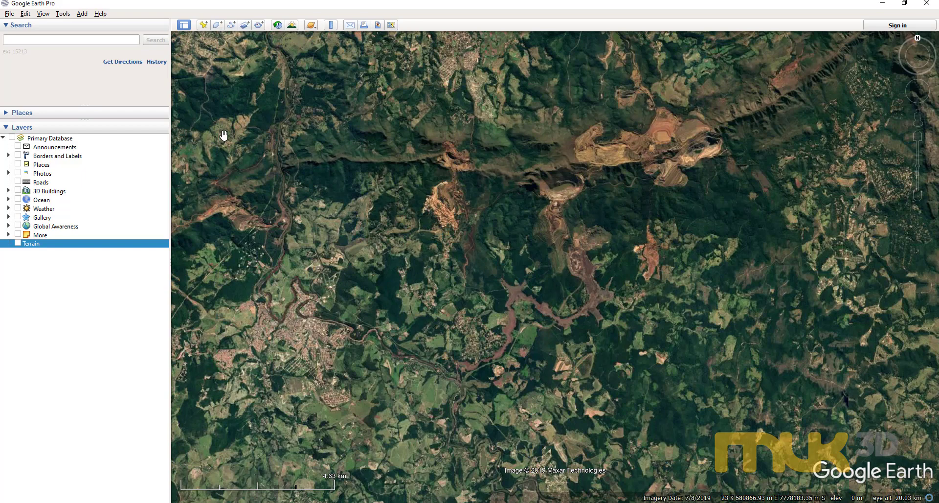
Place a new placemark beside the river north of Brumadinho and name it with its easting, 582478.58 m E
key("ctrl+shift+p")
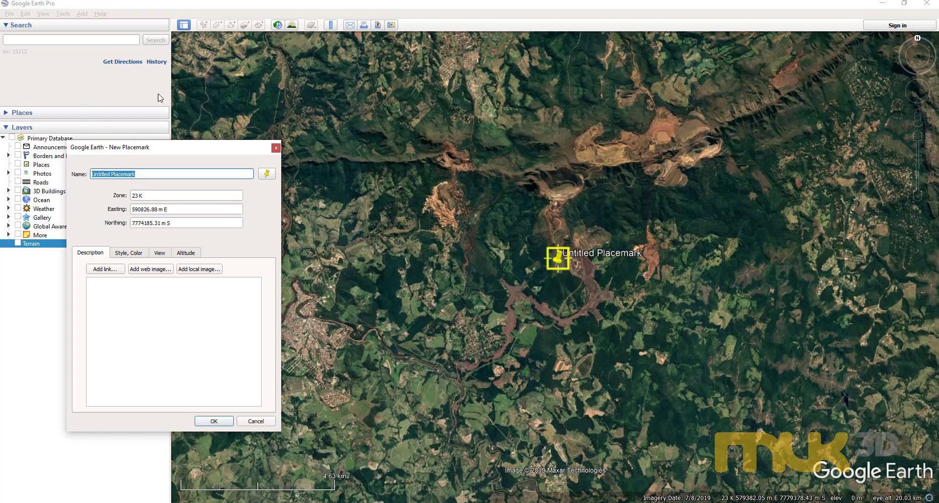
left_click_drag(555, 266, 278, 106)
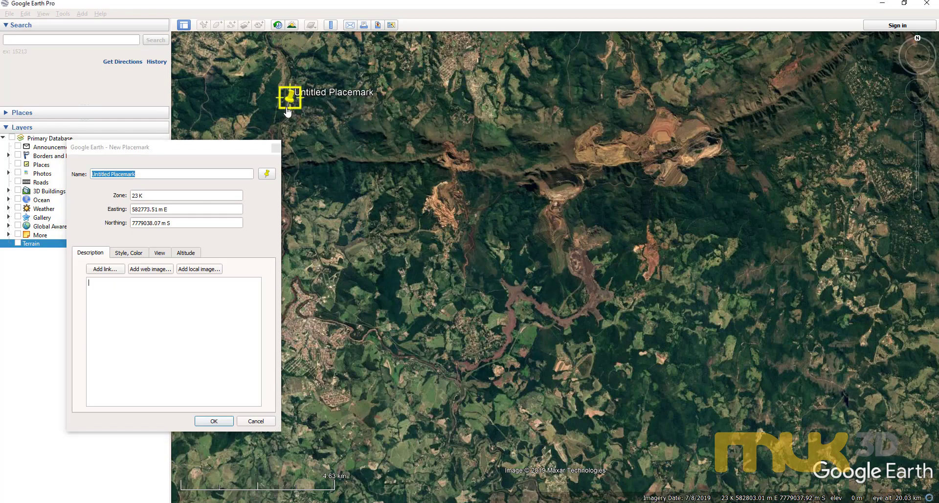
triple_click(216, 211)
key("ctrl+c")
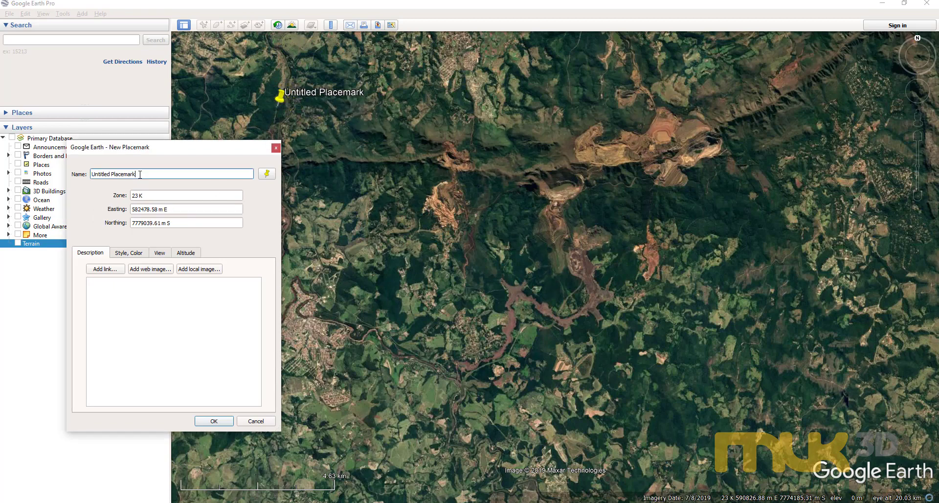
key("shift+Tab")
key("shift+Tab")
key("shift+Tab")
key("ctrl+v")
Append the northing 7779039.61 m S to the first placemark's name and save the placemark
key("Tab")
key("Tab")
key("Tab")
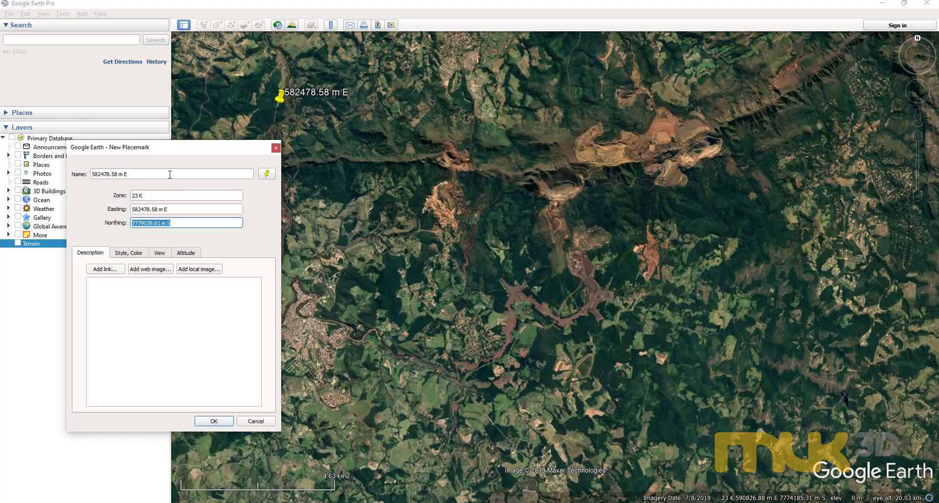
left_click(178, 175)
key("ctrl+v")
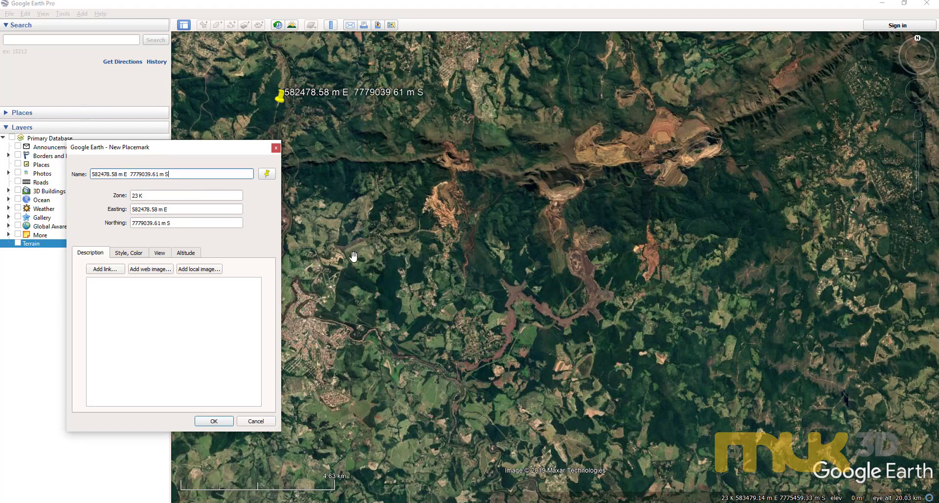
left_click(214, 421)
Add a second placemark southeast of the runout path and name it with its easting, 597067.54 m E
key("ctrl+shift+p")
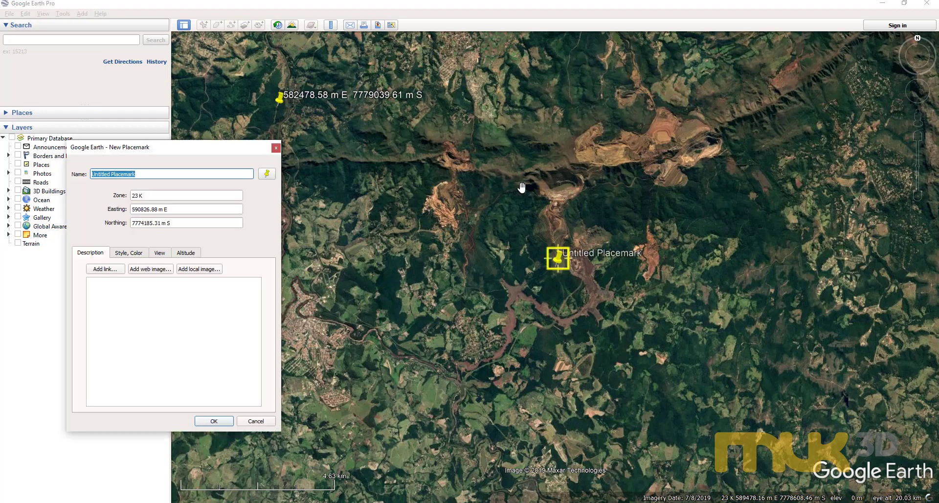
left_click(690, 366)
left_click(765, 415)
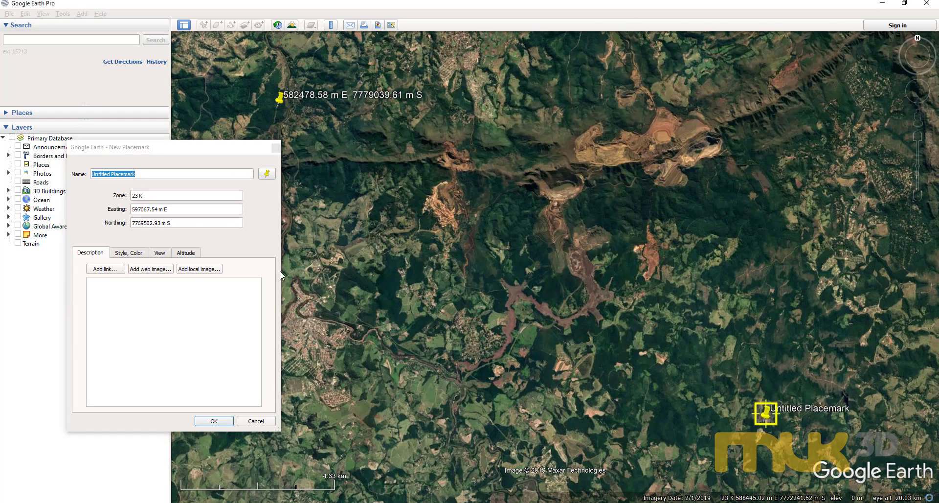
left_click_drag(186, 208, 95, 214)
key("ctrl+c")
triple_click(159, 173)
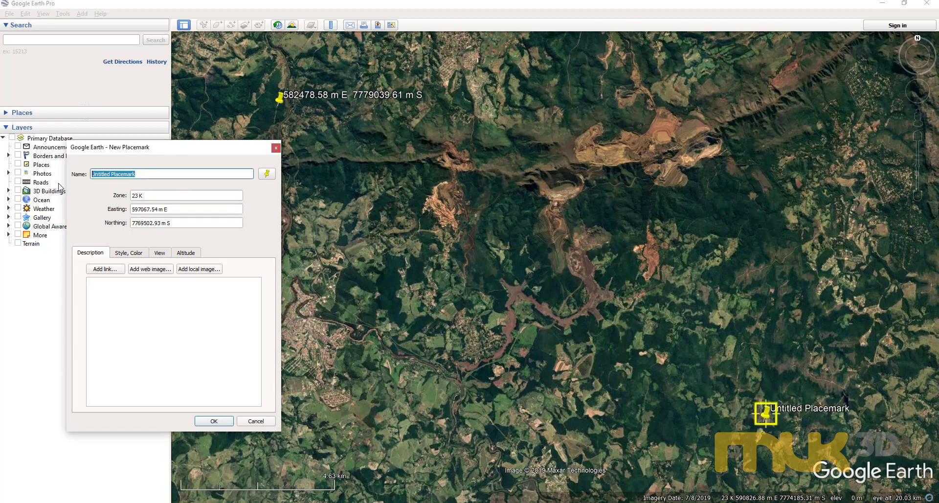
key("ctrl+v")
Append the northing 7769502.93 m S to the second placemark's name and save the placemark
left_click_drag(188, 219, 131, 221)
key("ctrl+c")
left_click(171, 174)
key("ctrl+v")
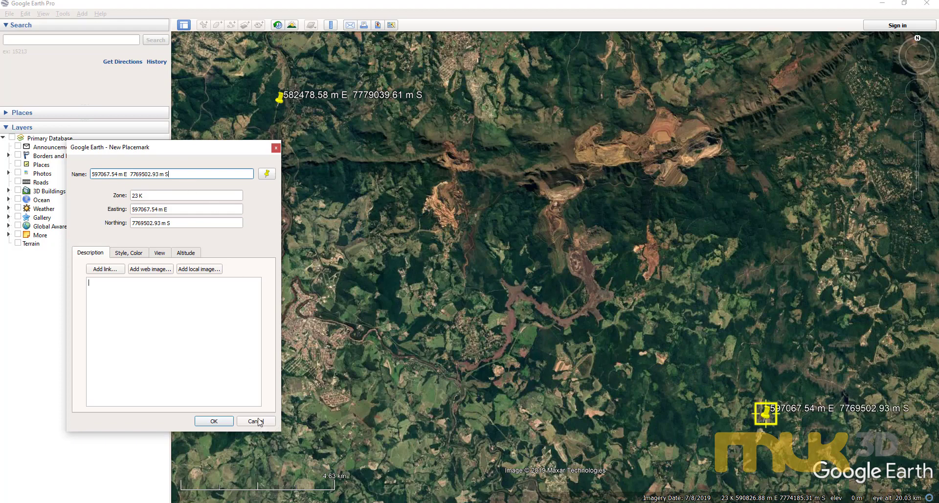
left_click(214, 420)
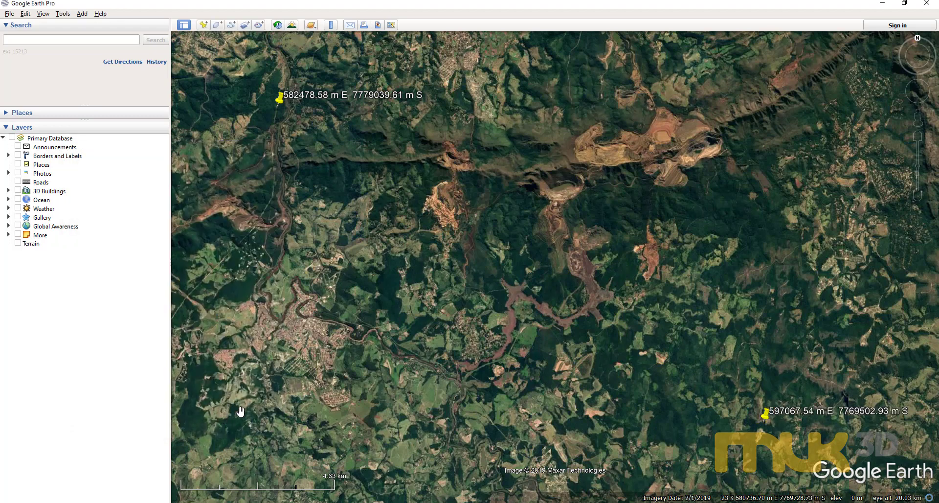
Save the view with both placemarks at maximum resolution (4800x2867) as ref.jpg in the Brumadinho folder
left_click(378, 25)
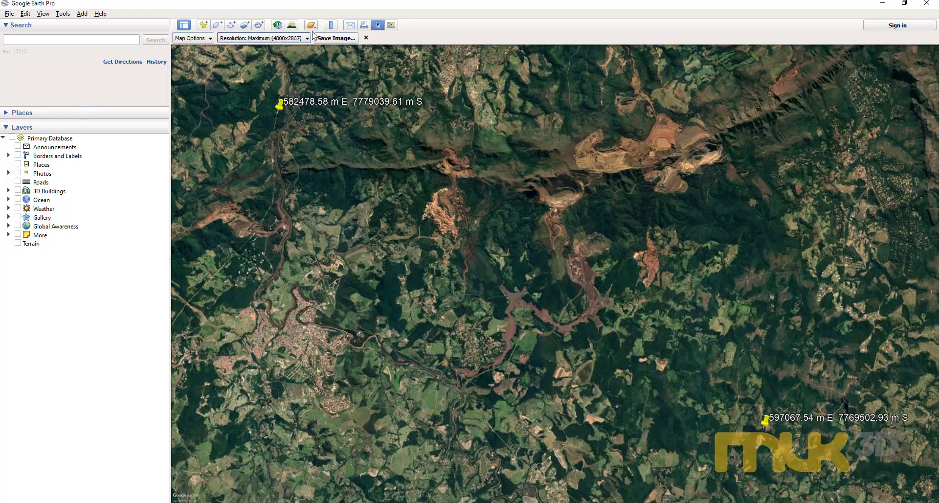
left_click(289, 38)
left_click(264, 107)
left_click(344, 39)
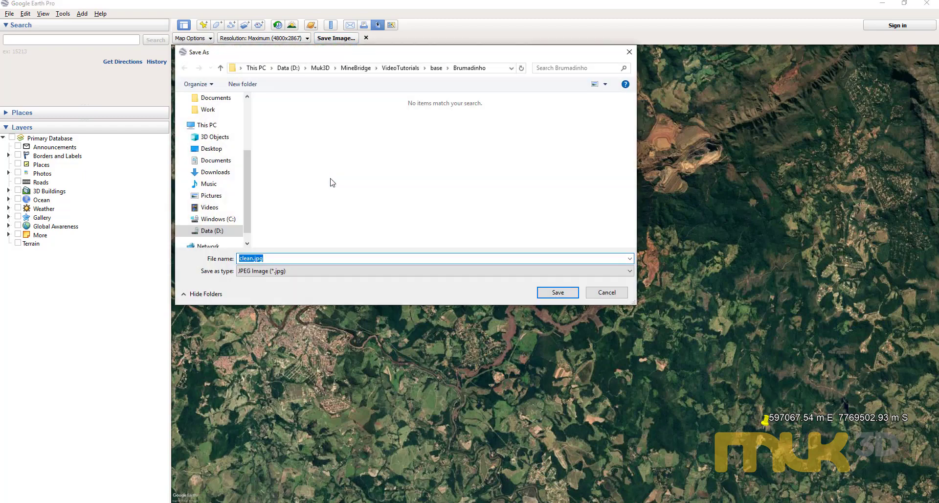
type("ref")
left_click(568, 293)
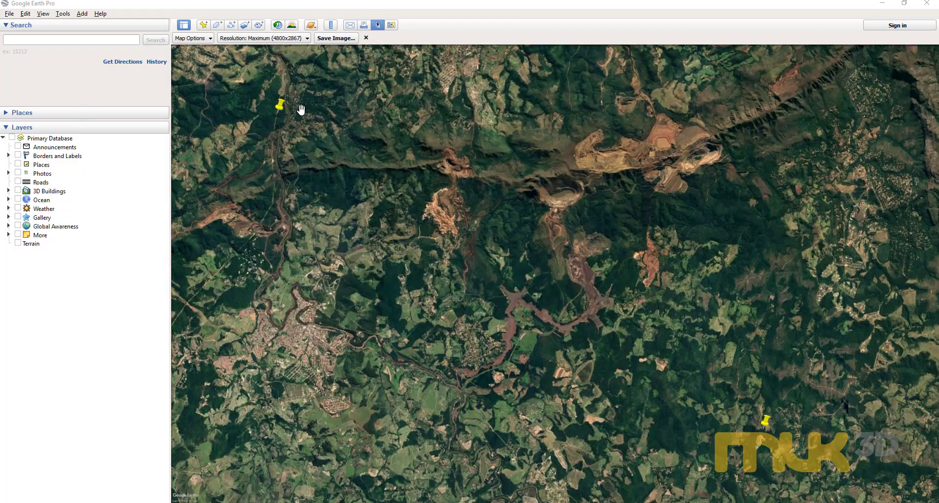
Delete both coordinate placemarks from the view
right_click(280, 109)
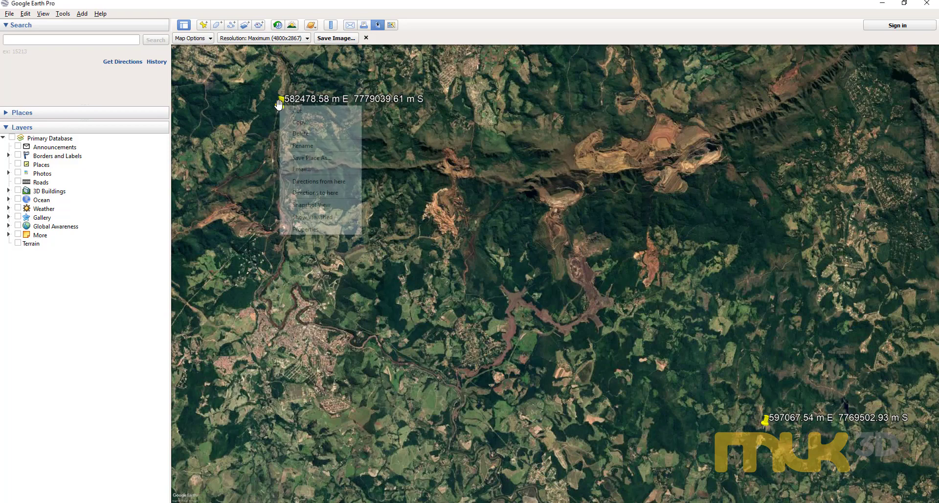
left_click(301, 131)
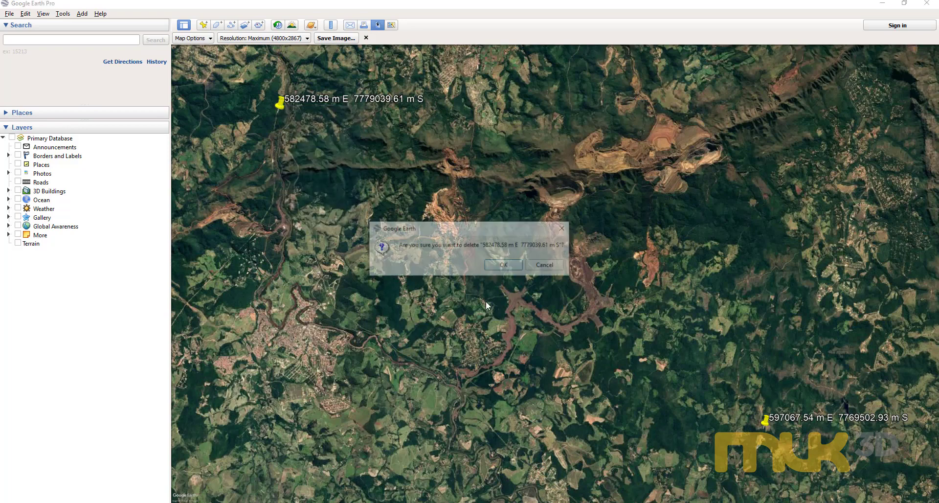
left_click(505, 265)
right_click(765, 419)
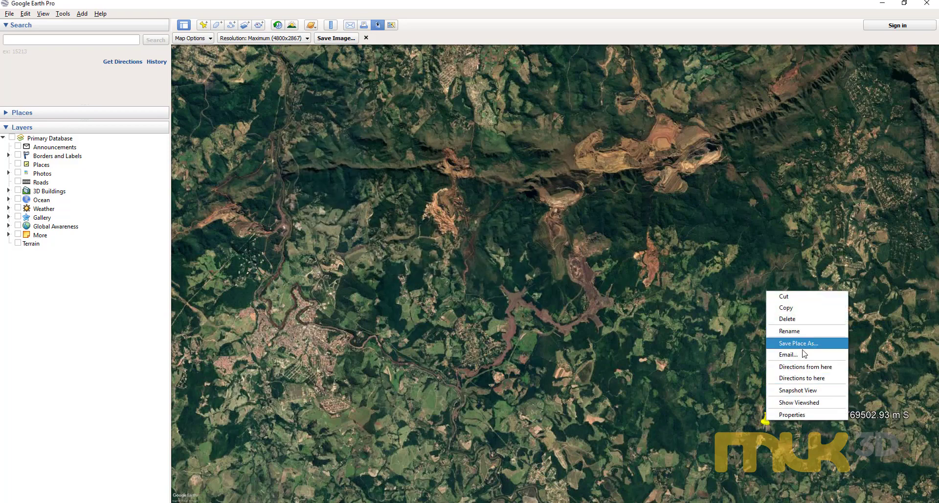
left_click(790, 318)
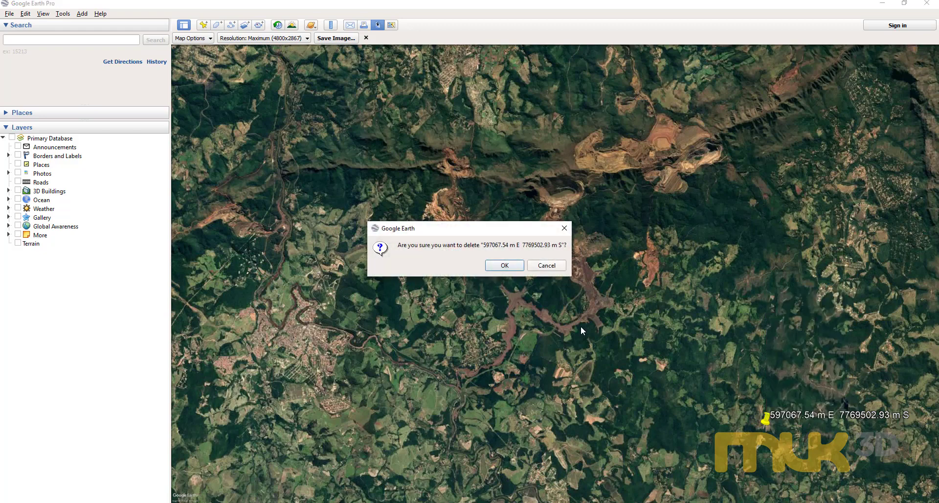
left_click(504, 265)
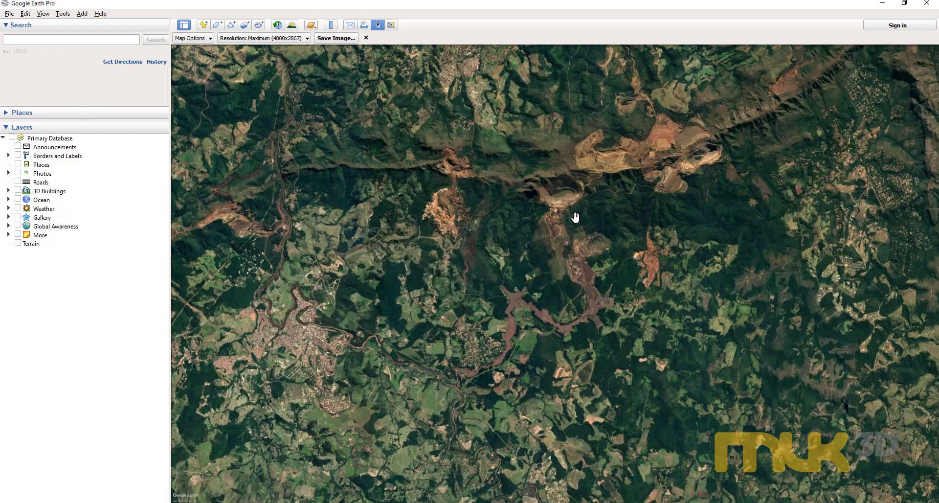
Save the same view without placemarks as clean.jpg in the Brumadinho folder
key("ctrl+shift+p")
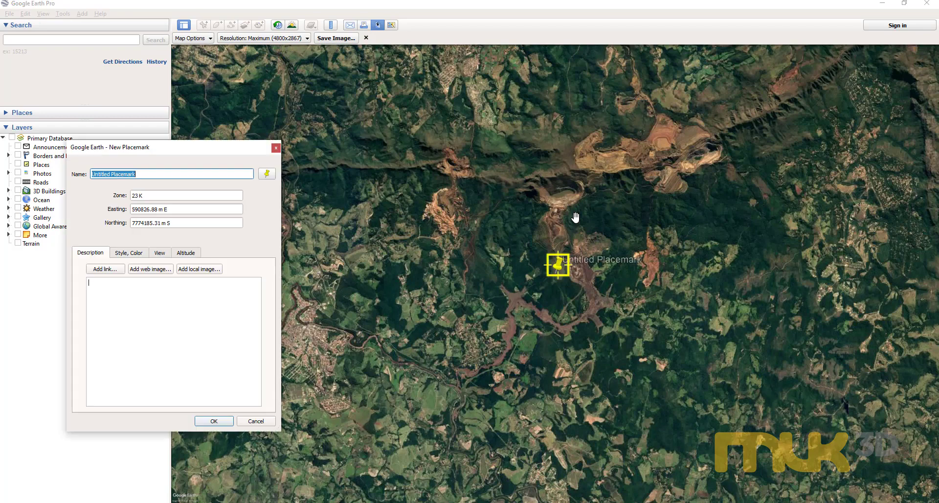
key("Escape")
left_click(337, 38)
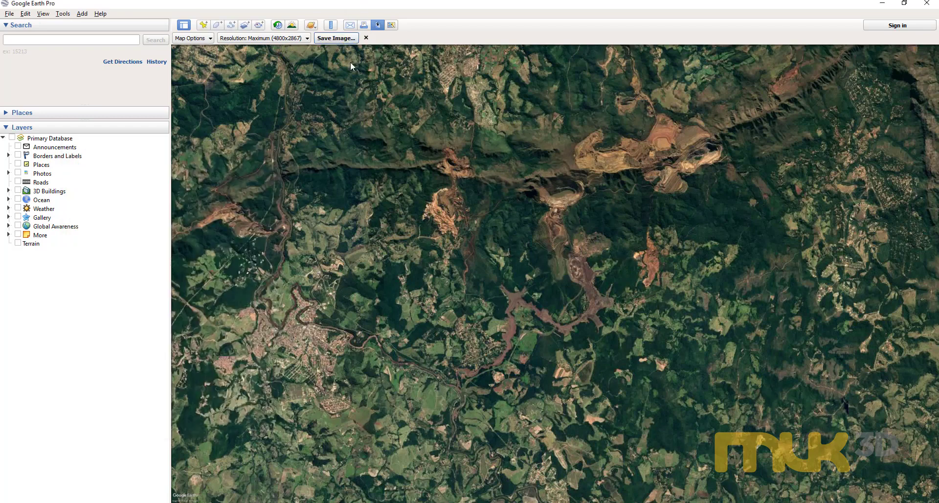
type("clea")
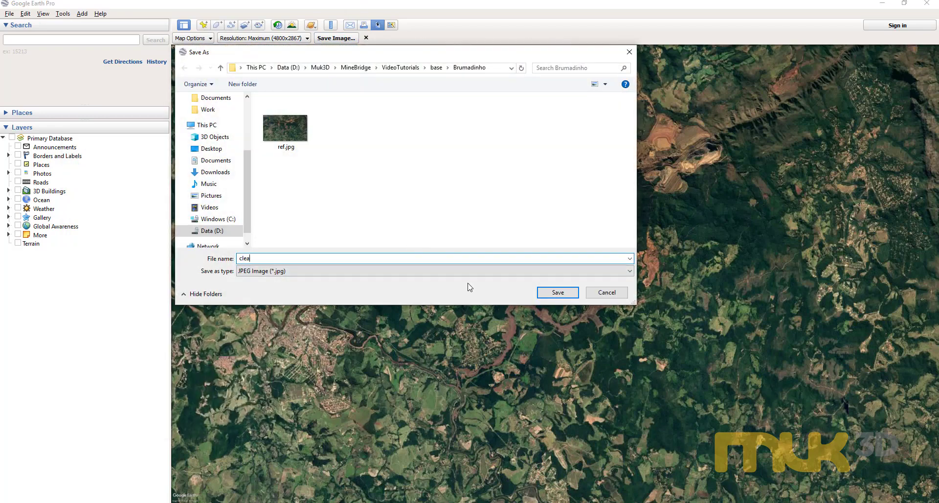
type("n")
left_click(552, 292)
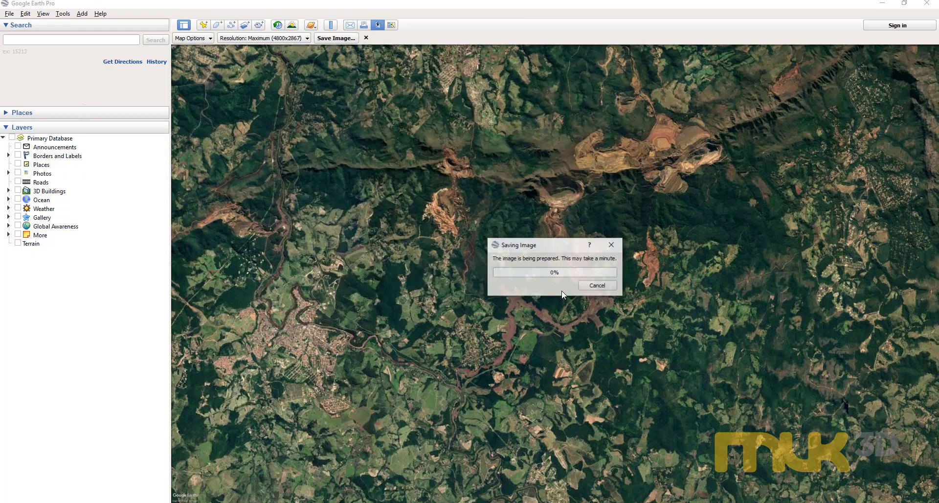
Switch to Muk3D and start georeferencing an image pair with ref.jpg as the reference image and clean.jpg as the clean image
left_click(883, 5)
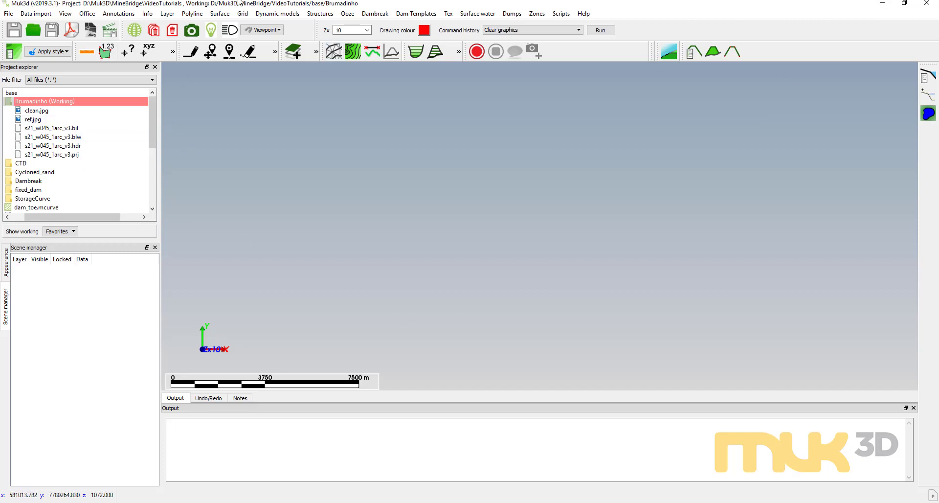
left_click(448, 13)
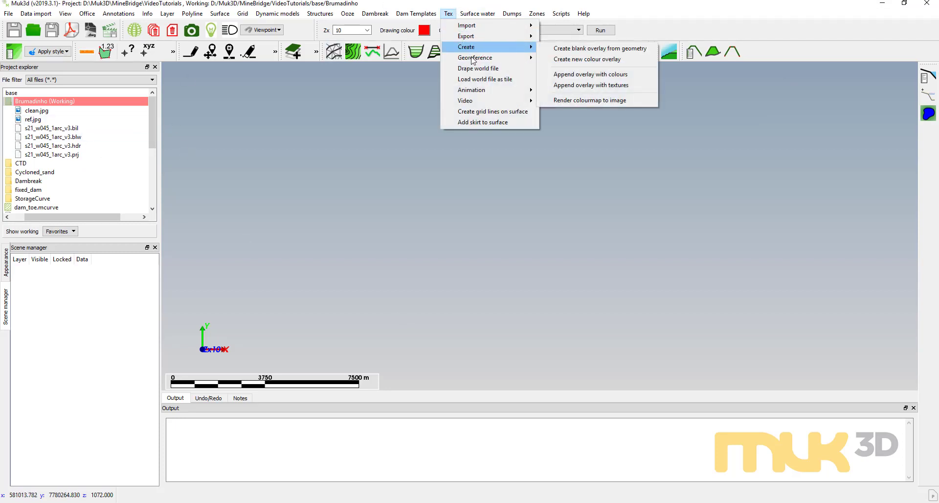
mouse_move(518, 58)
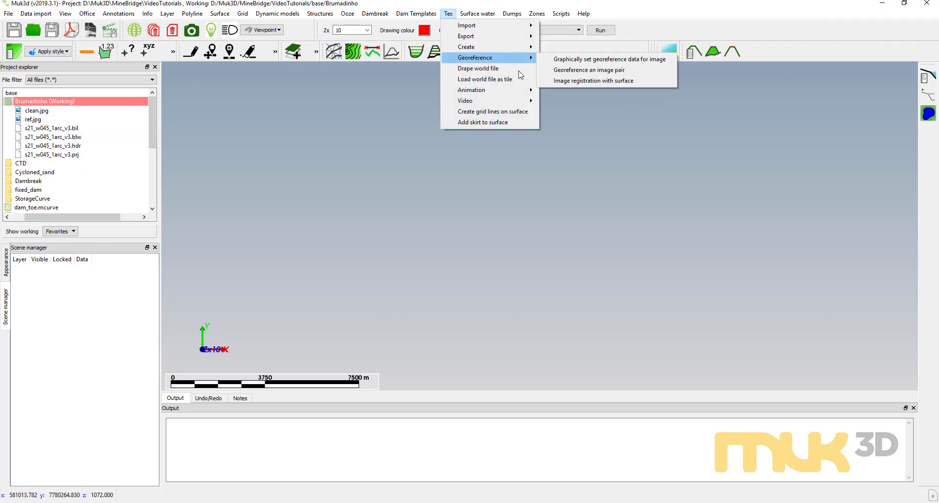
left_click(593, 70)
type("re")
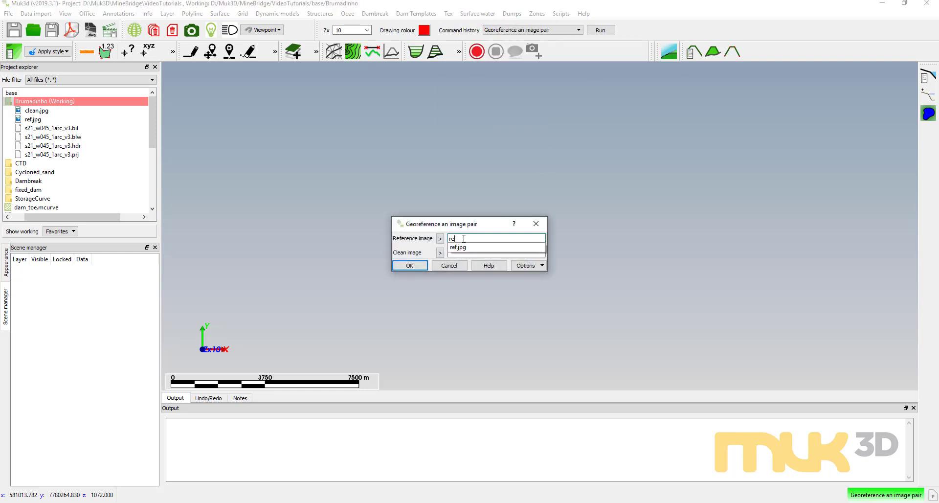
left_click(460, 248)
left_click(461, 252)
type("cl")
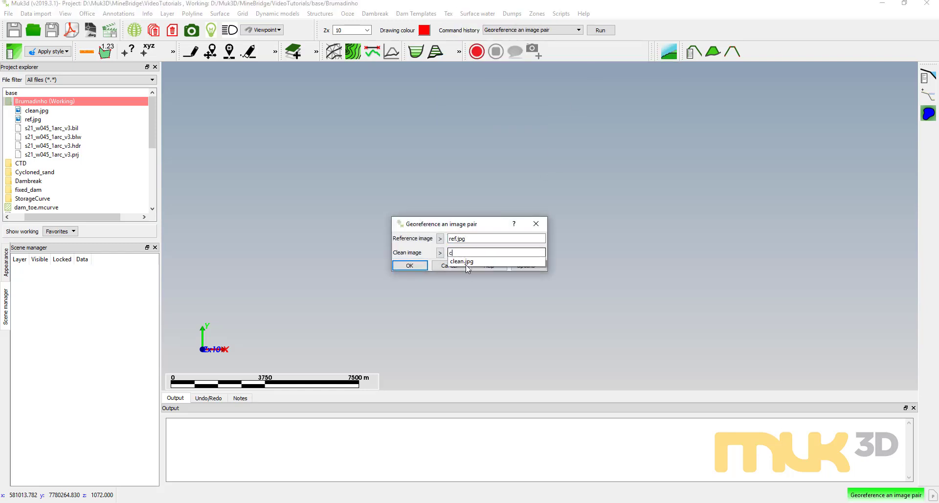
left_click(466, 264)
left_click(411, 265)
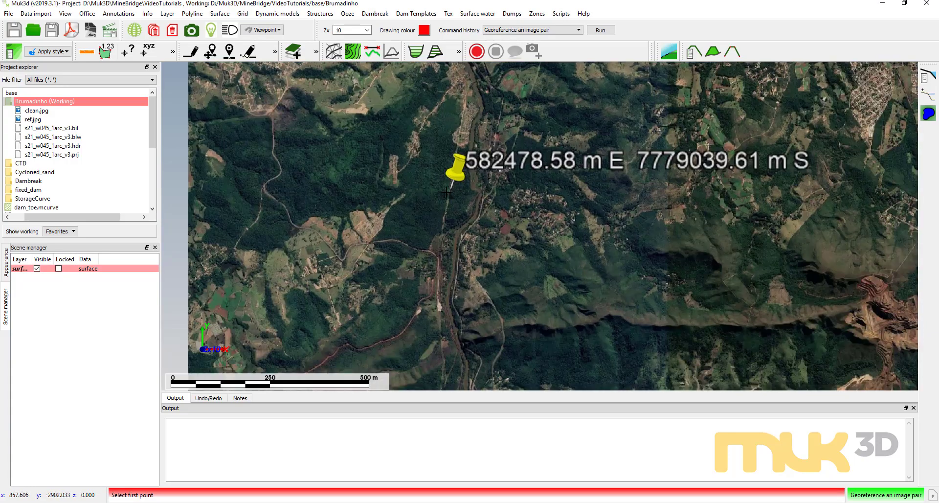
Pick the tip of the northwestern pin as the first point, with easting 582478 and northing 7779039
left_click(447, 190)
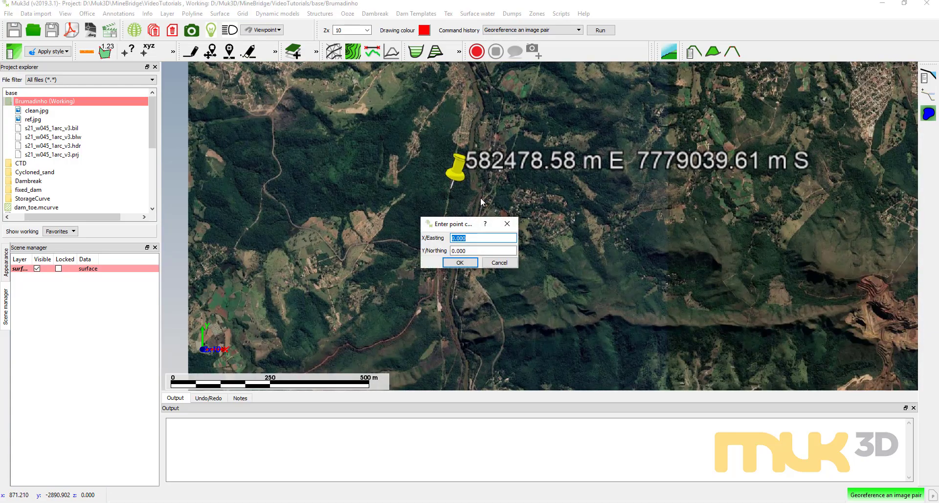
type("582478")
key("Tab")
type("77")
left_click(460, 262)
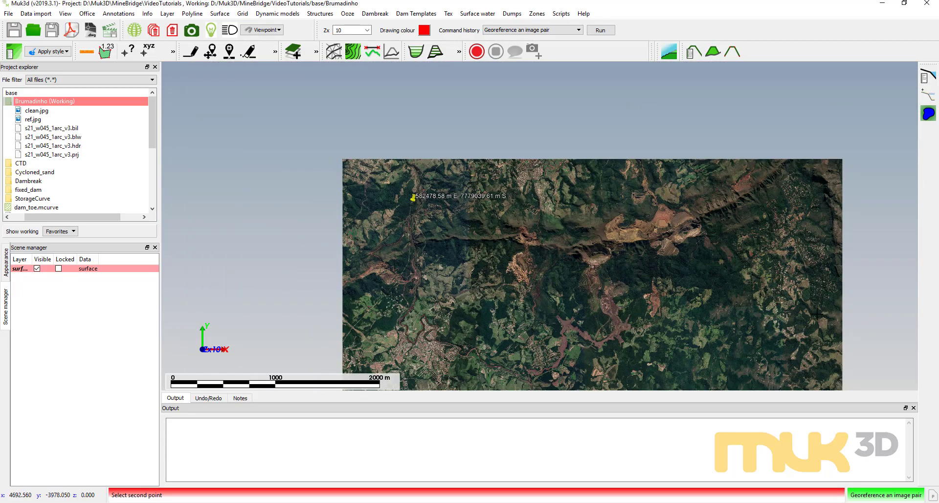
Pick the tip of the southeastern pin as the second point, with easting 597067 and northing 7769502, to complete the georeferencing
left_click_drag(783, 270, 604, 154)
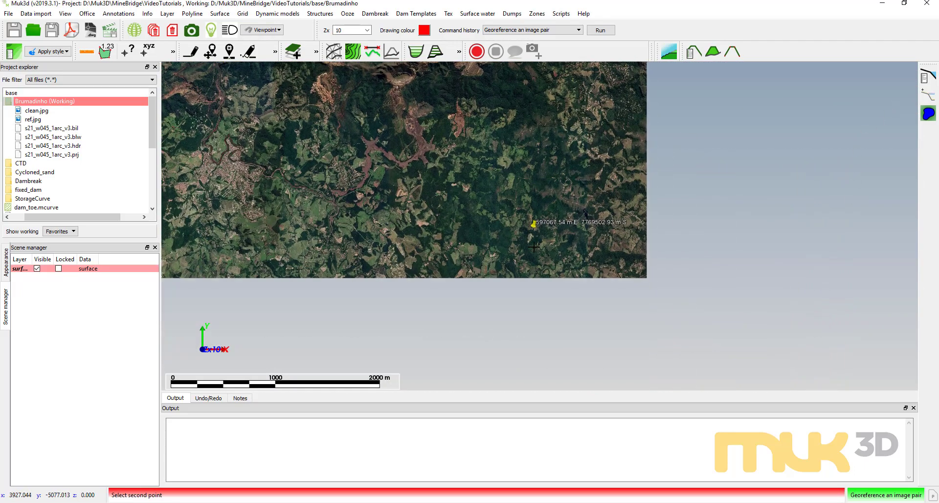
scroll(510, 248, "up", 2)
scroll(529, 227, "up", 2)
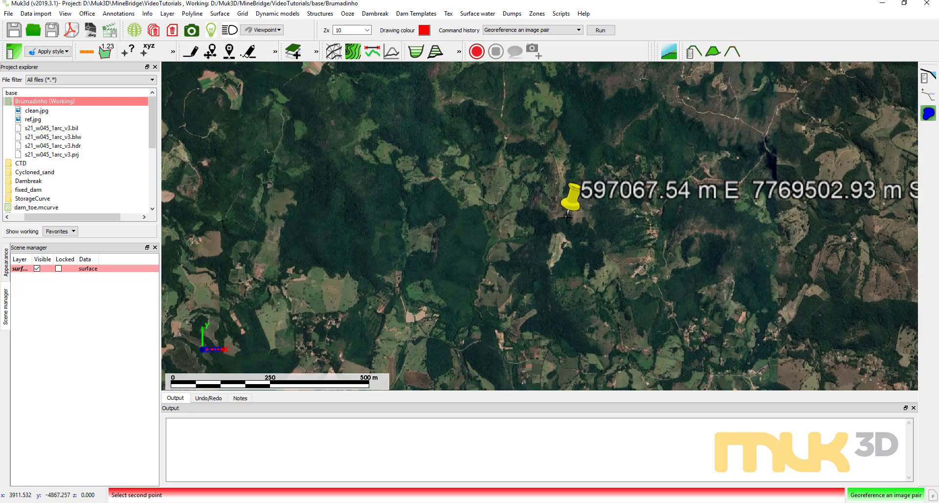
left_click(566, 217)
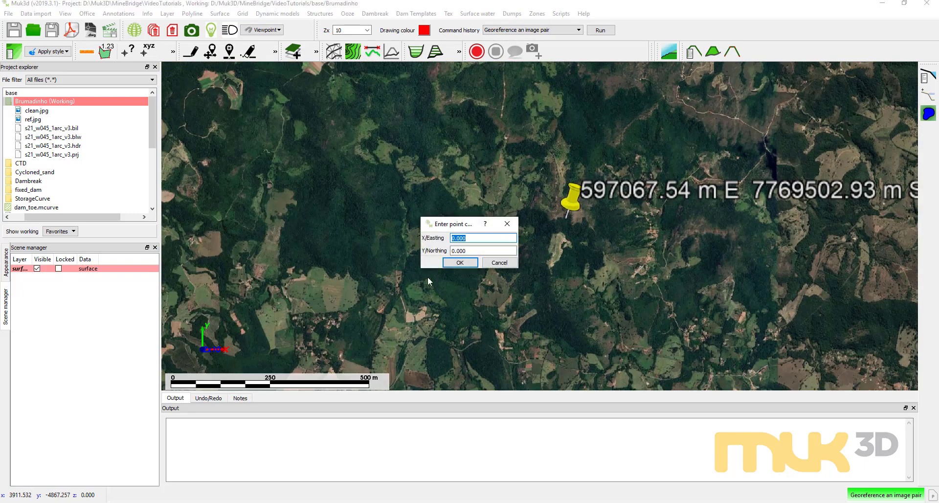
type("597067")
key("Tab")
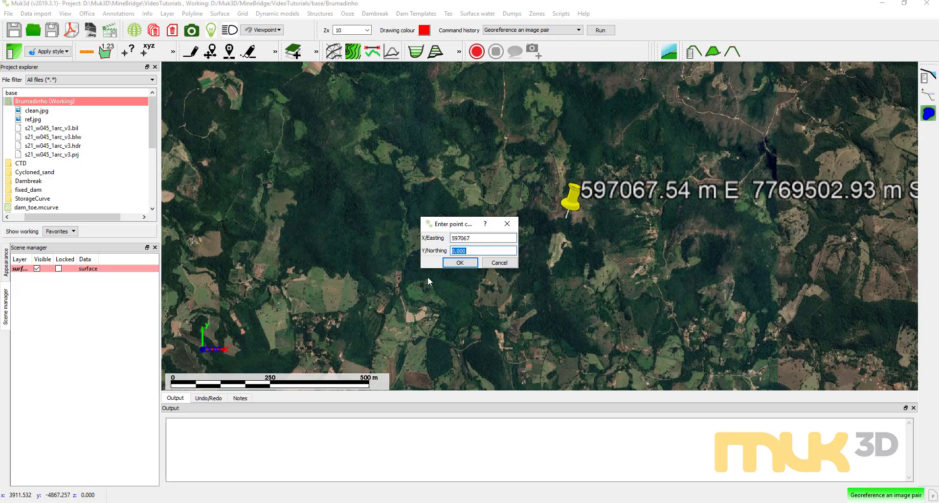
type("7769502")
left_click(467, 264)
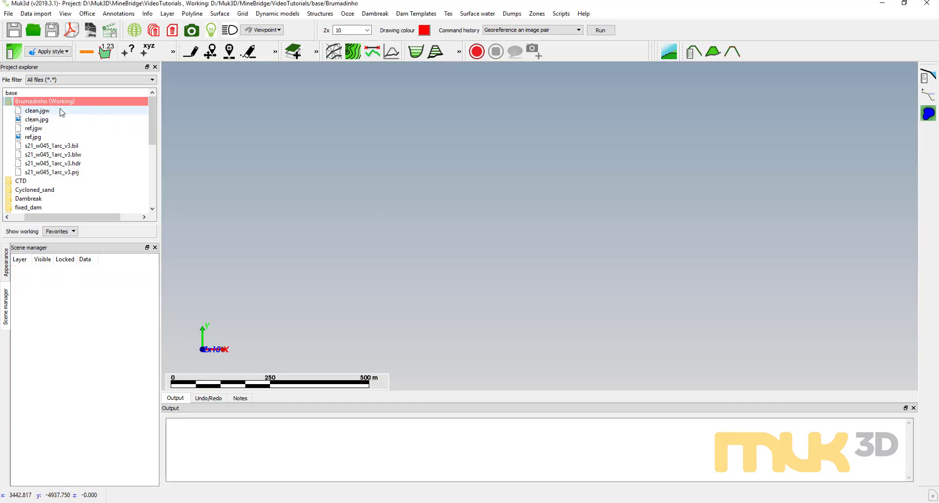
Load the georeferenced clean.jgw image into the scene and inspect the imagery around the dam and tailings flow path
left_click_drag(40, 110, 537, 198)
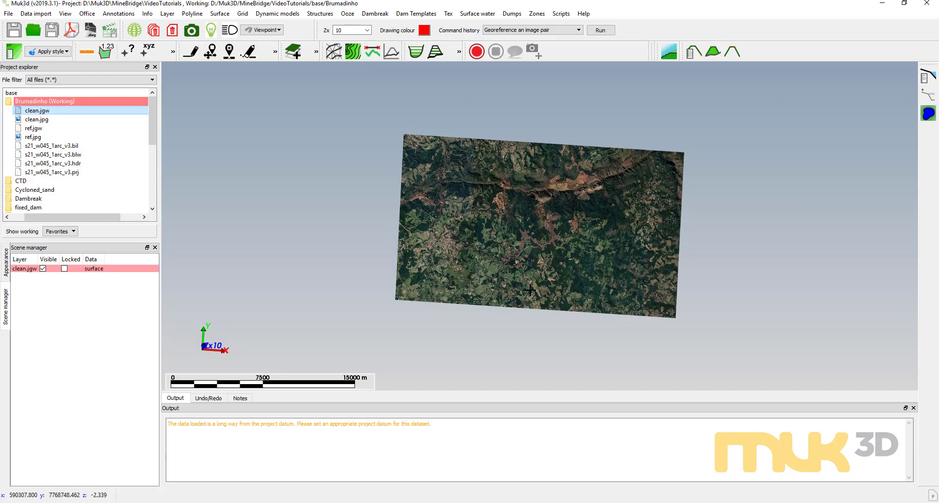
scroll(574, 190, "up", 3)
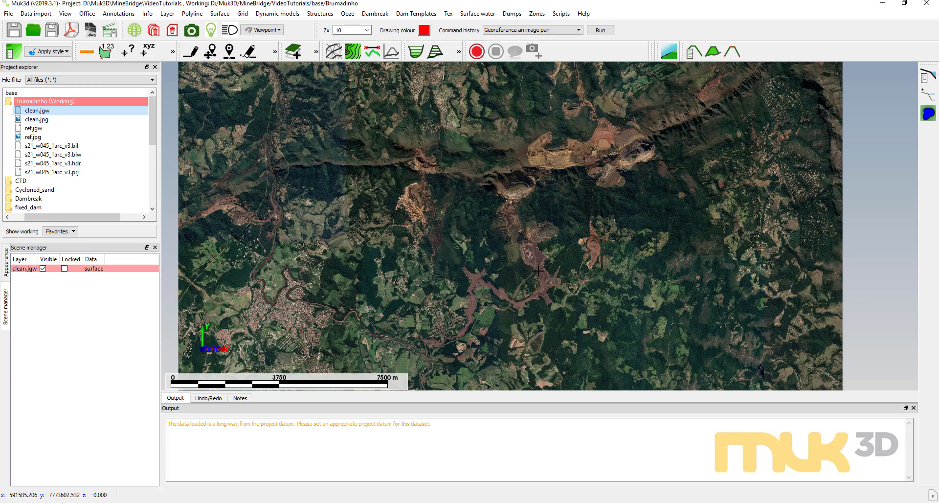
scroll(572, 184, "up", 2)
scroll(572, 183, "down", 2)
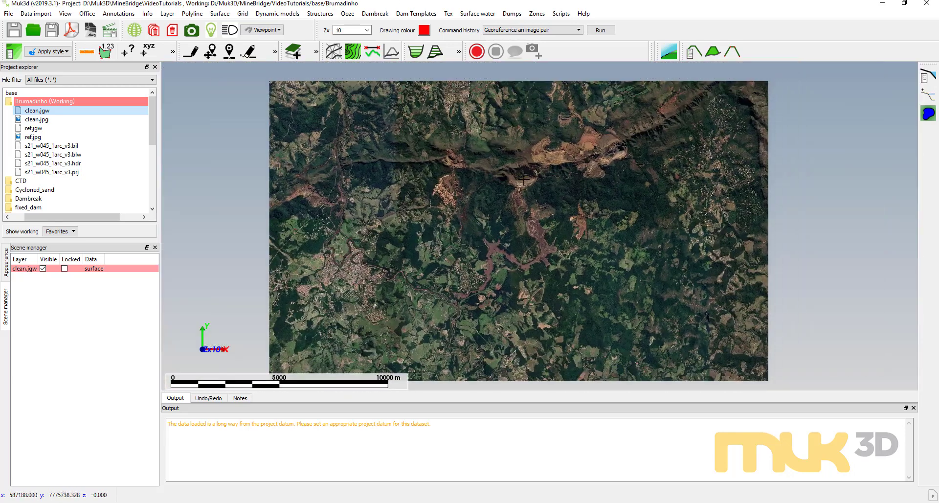
mouse_move(485, 238)
left_mouse_down()
mouse_move(497, 201)
mouse_move(495, 236)
left_mouse_up()
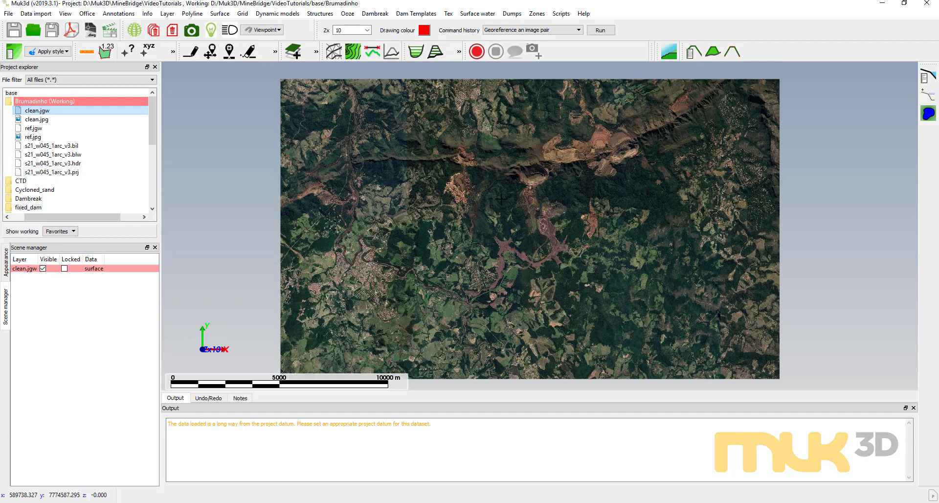
Draw a rectangle at elevation 1200 inside the image edges, about 20300 m by 12400 m, enclosing the dam and flow area
left_click(192, 14)
mouse_move(235, 25)
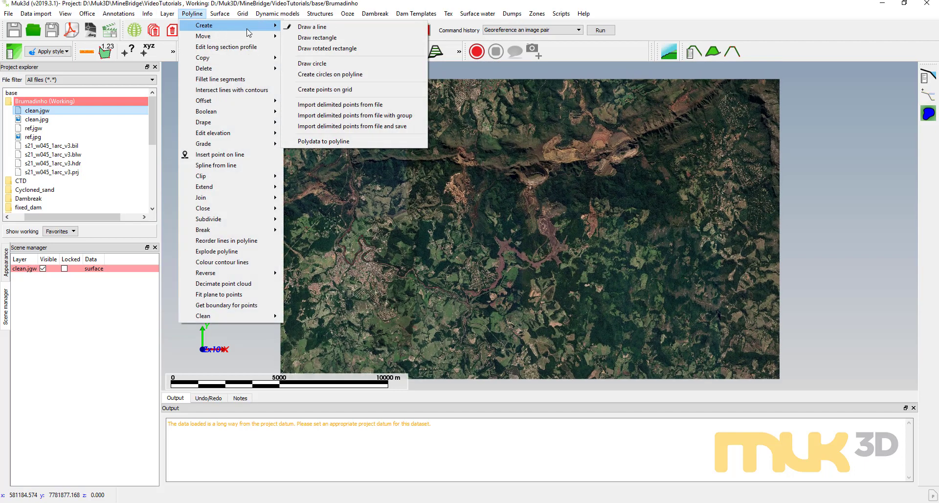
left_click(336, 43)
key("Tab")
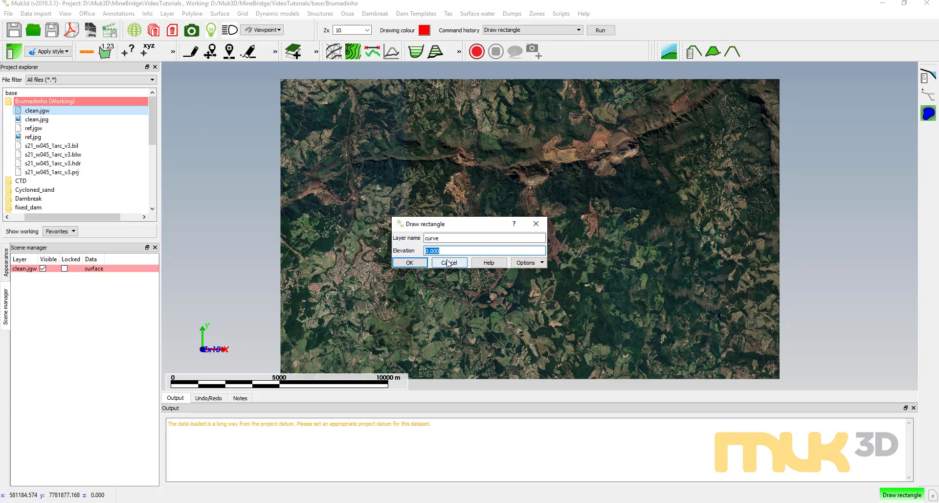
type("1200")
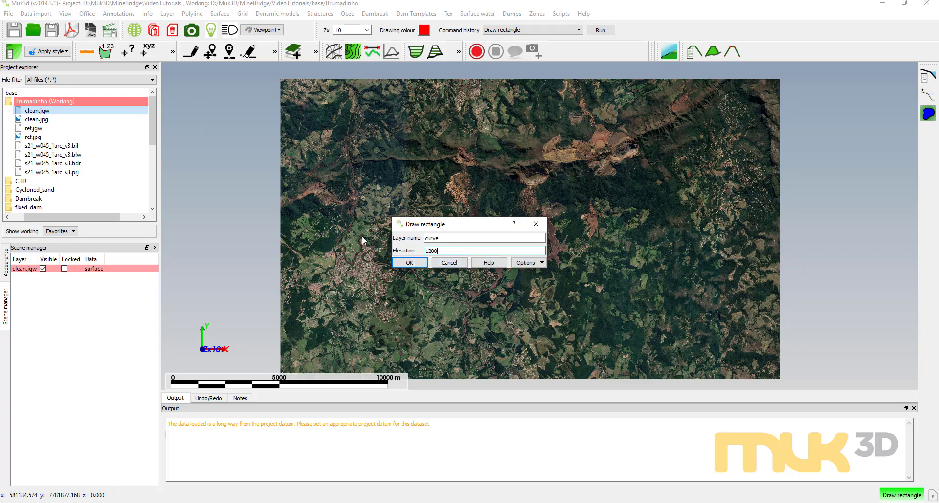
left_click(410, 263)
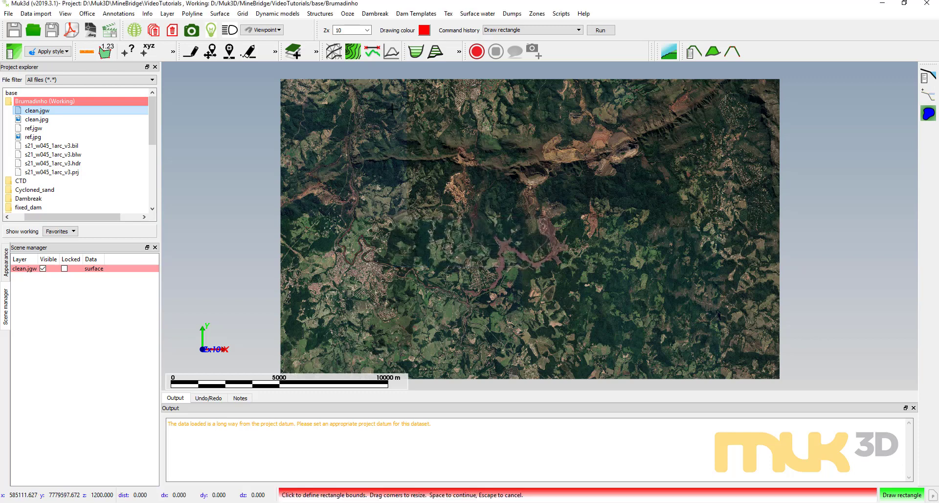
left_click_drag(326, 101, 765, 369)
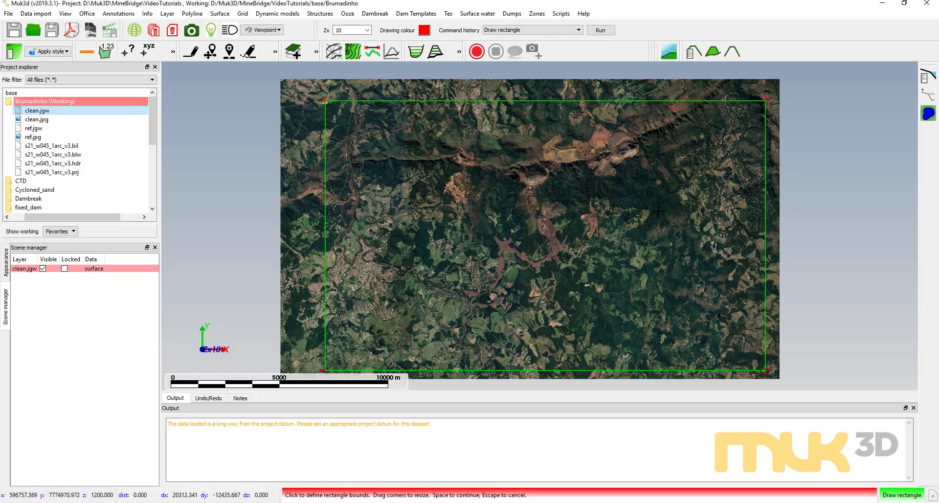
key("space")
Save the rectangle layer as a Muk3D curve file named boundary and clear all graphics from the scene
key("ctrl+s")
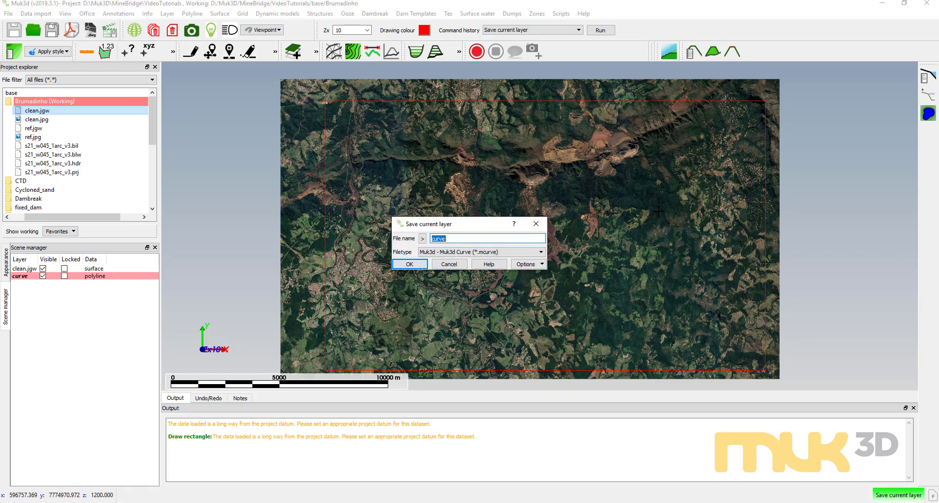
type("bouond")
type("y")
key("Return")
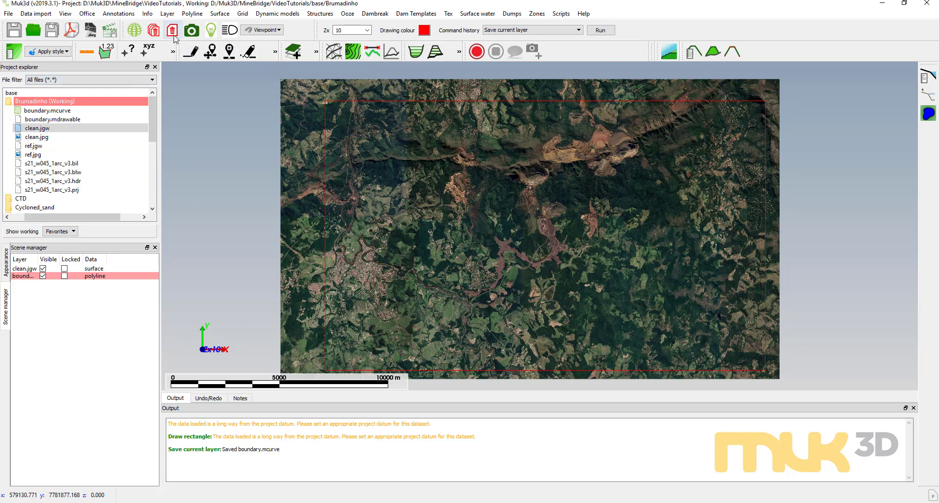
left_click(153, 30)
left_click(66, 165)
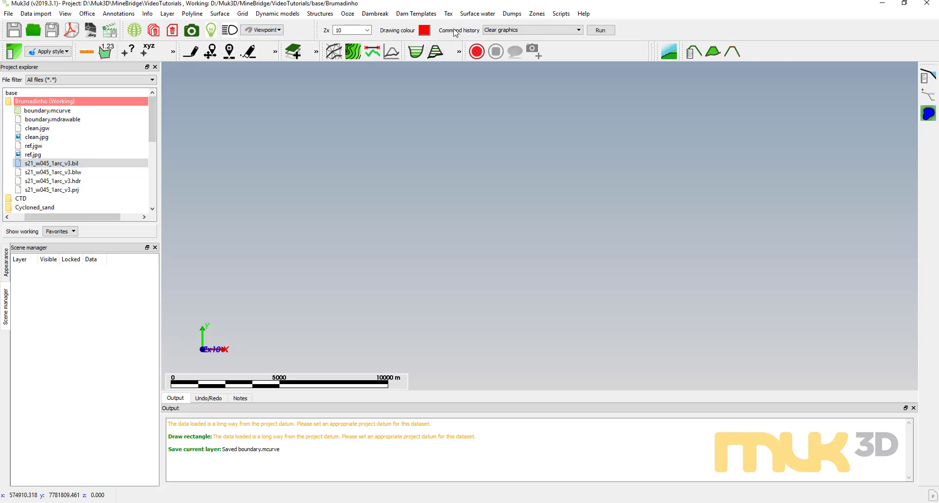
left_click(446, 14)
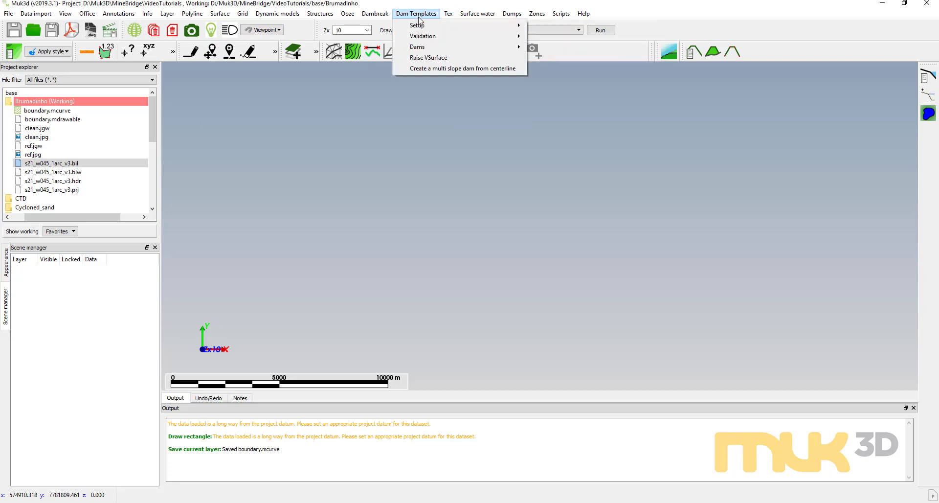
mouse_move(464, 31)
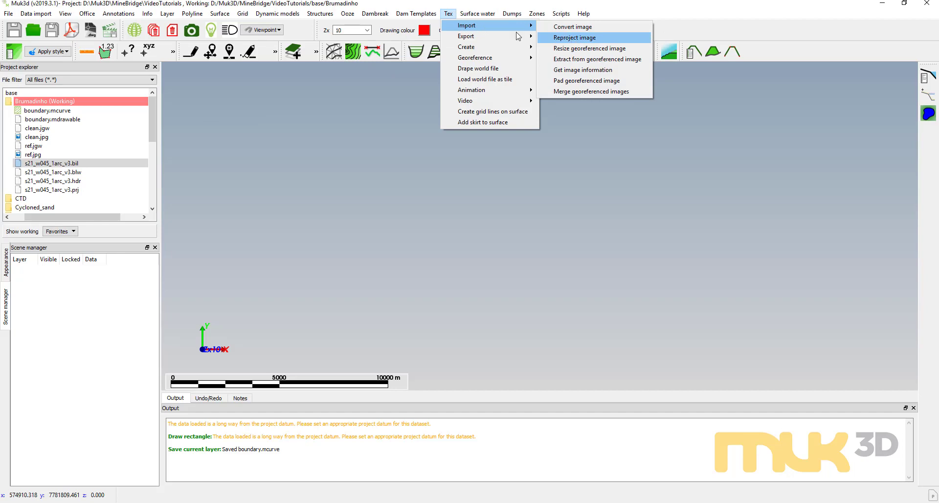
mouse_move(167, 14)
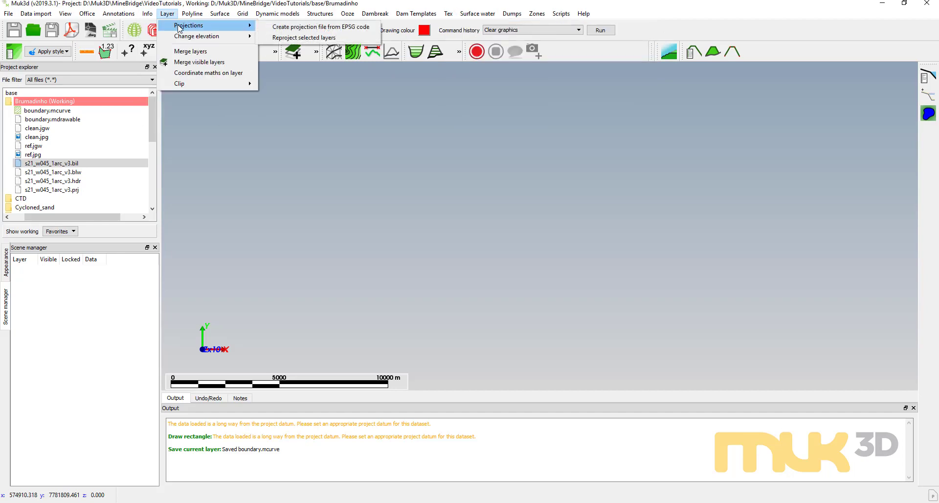
mouse_move(179, 83)
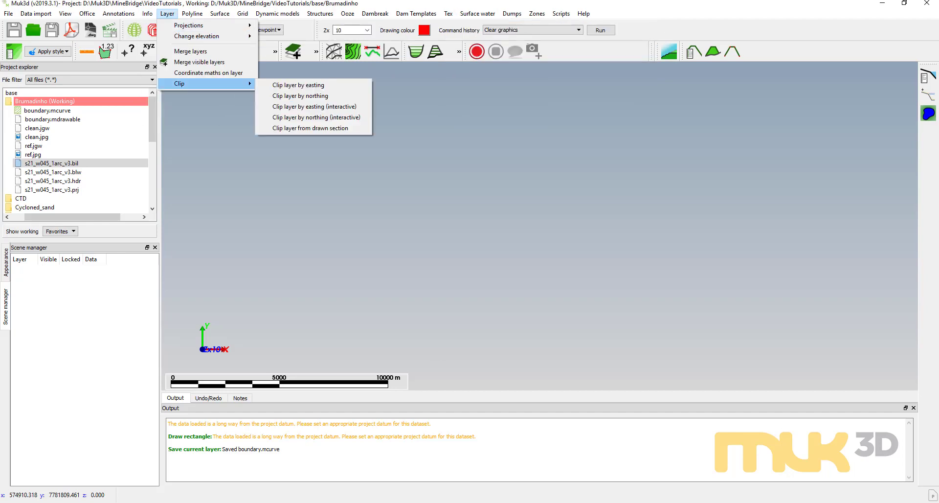
key("Escape")
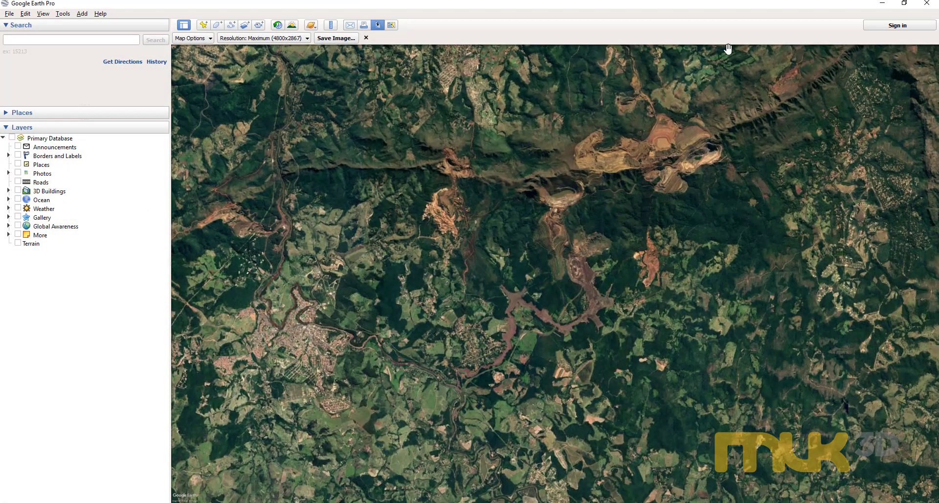
Switch to Google Earth Pro, leave the image-saving mode, check the area's UTM zone, and return to Muk3D
left_click(366, 38)
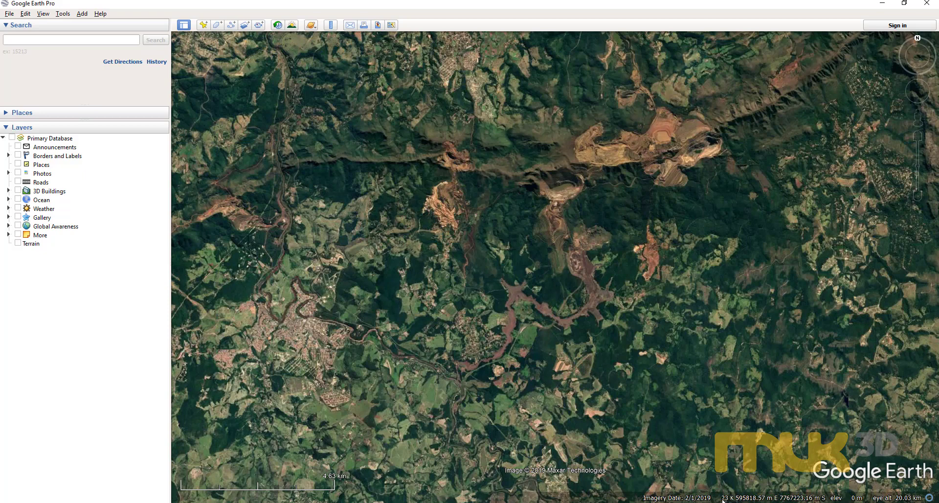
left_click(882, 2)
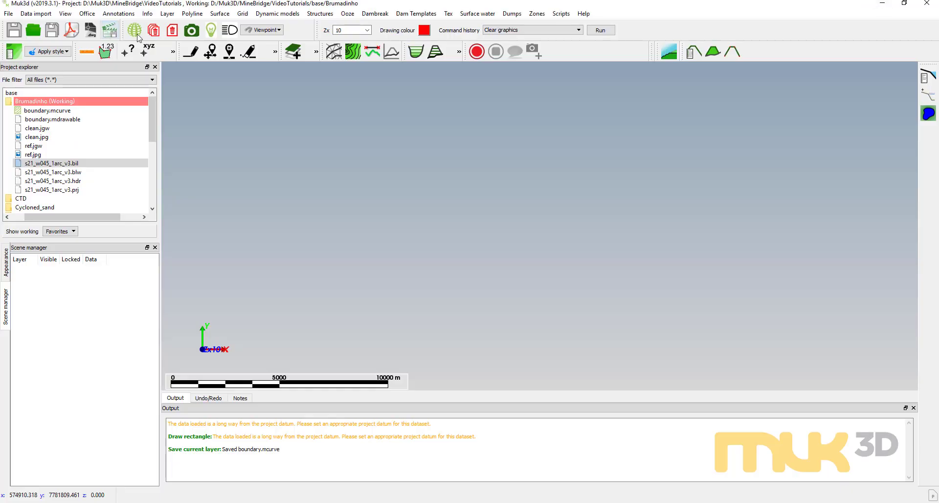
Create a projection file for WGS 84 / UTM zone 23S (EPSG 32723) by searching for utm 23S
left_click(167, 14)
mouse_move(205, 21)
left_click(301, 30)
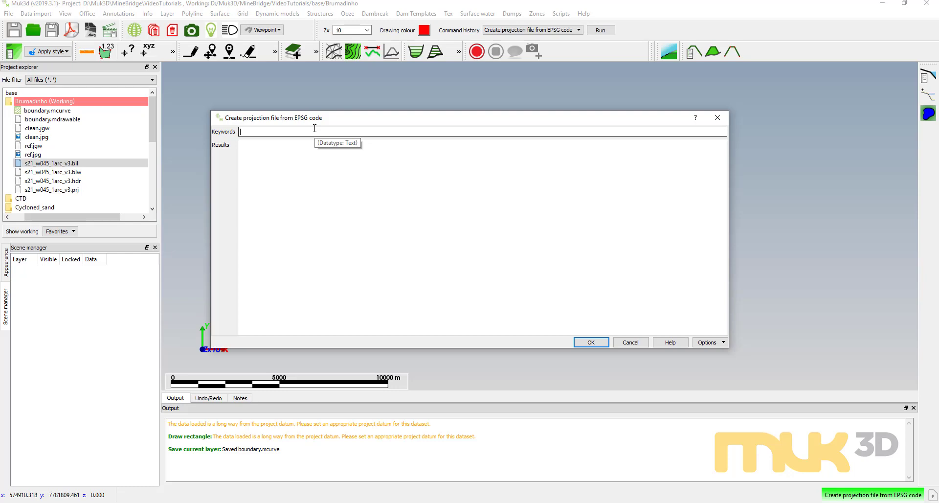
type("utm ")
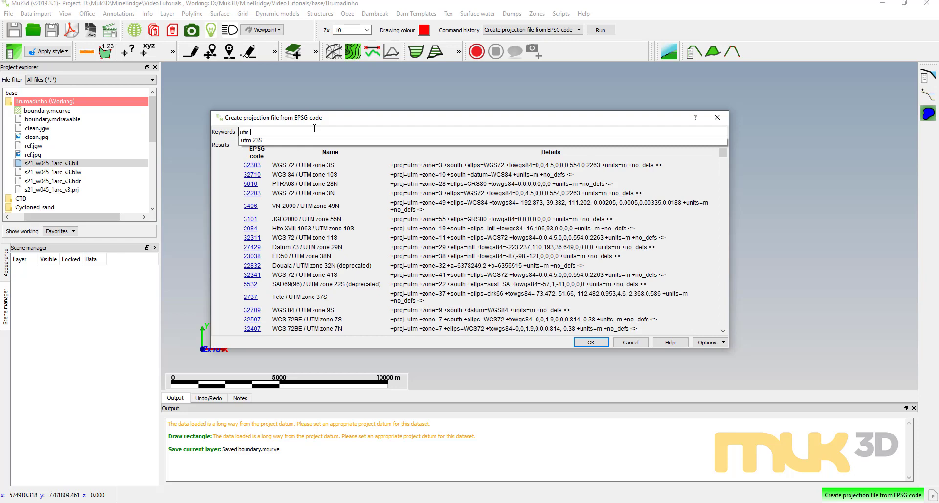
type("23S")
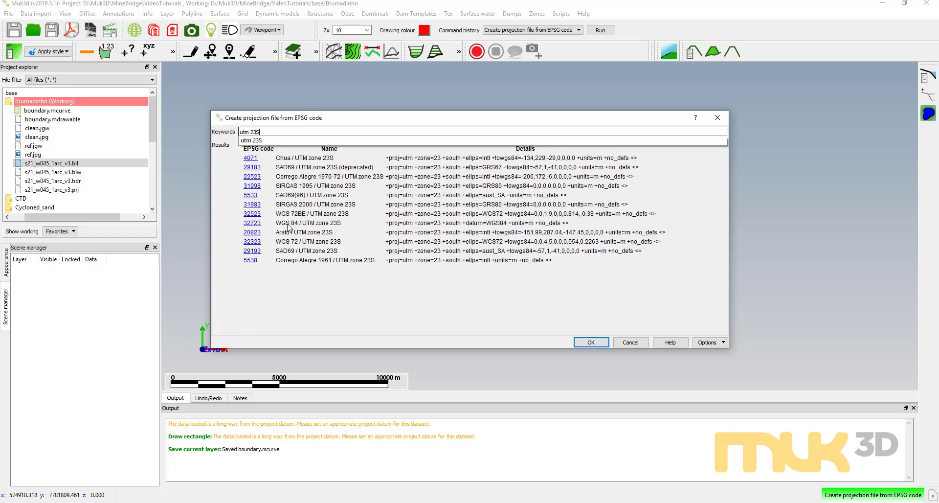
left_click(251, 224)
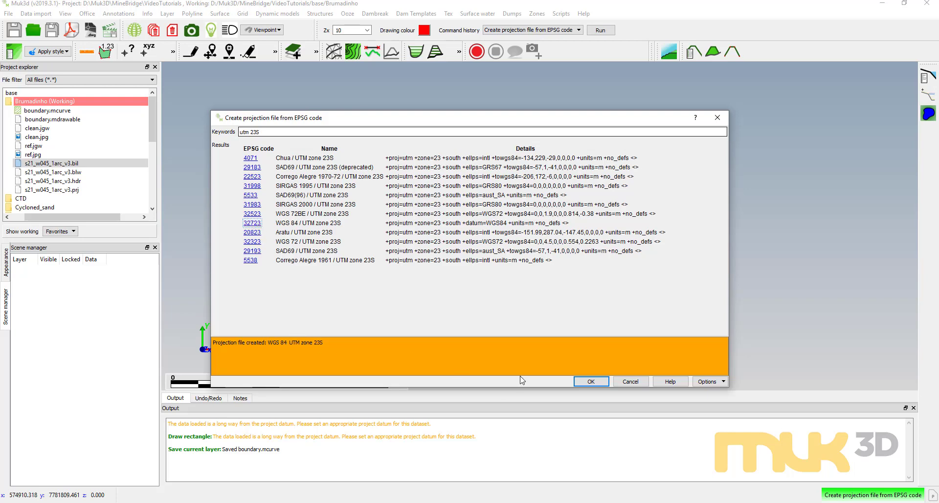
left_click(590, 382)
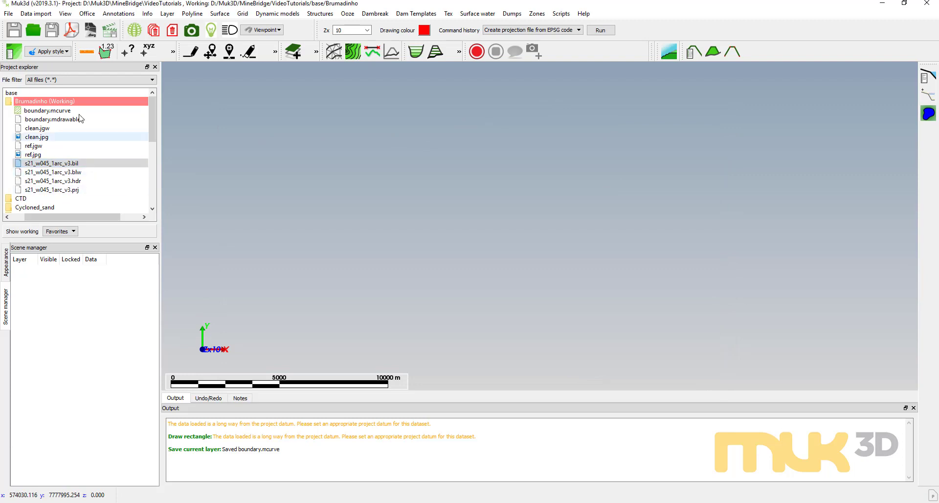
Reproject s21_w045_1arc_v3.bil from EPSG 4326 WGS84 Latitude, Longitude to WGS 84 UTM zone 23S, with reprojected.tif as the output file
left_click(448, 15)
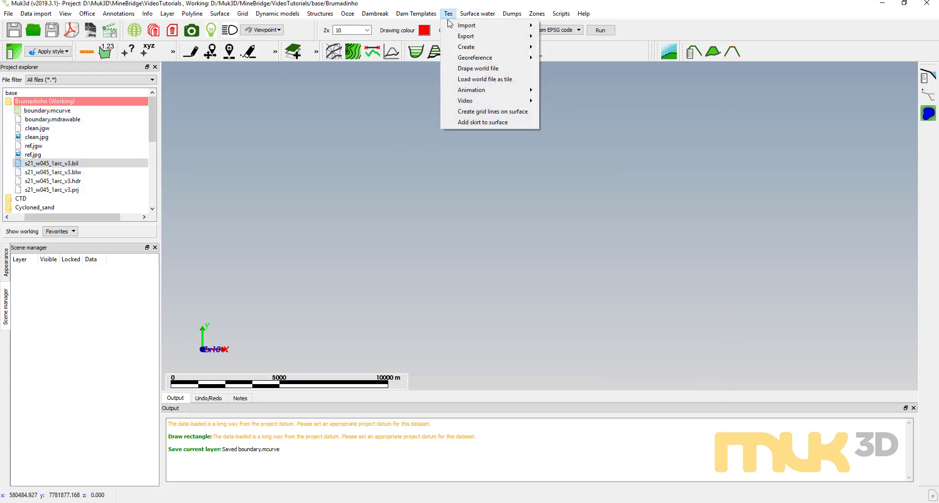
mouse_move(450, 26)
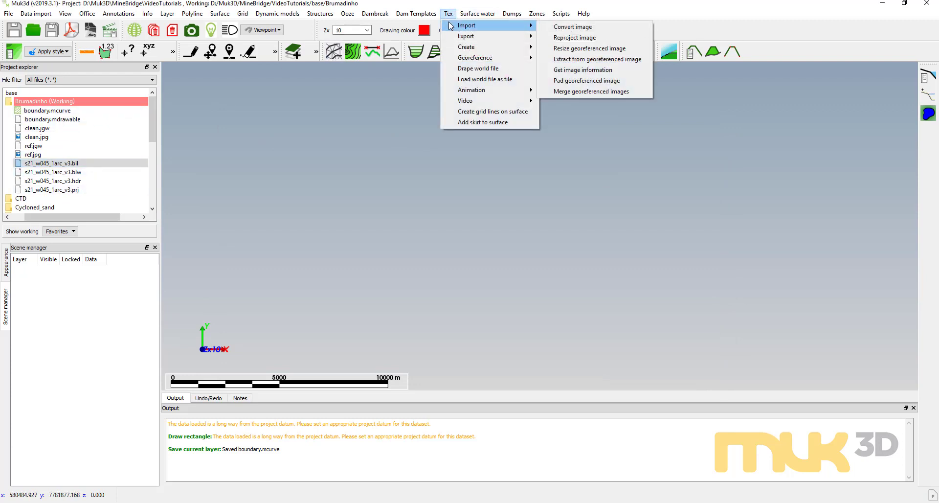
left_click(577, 38)
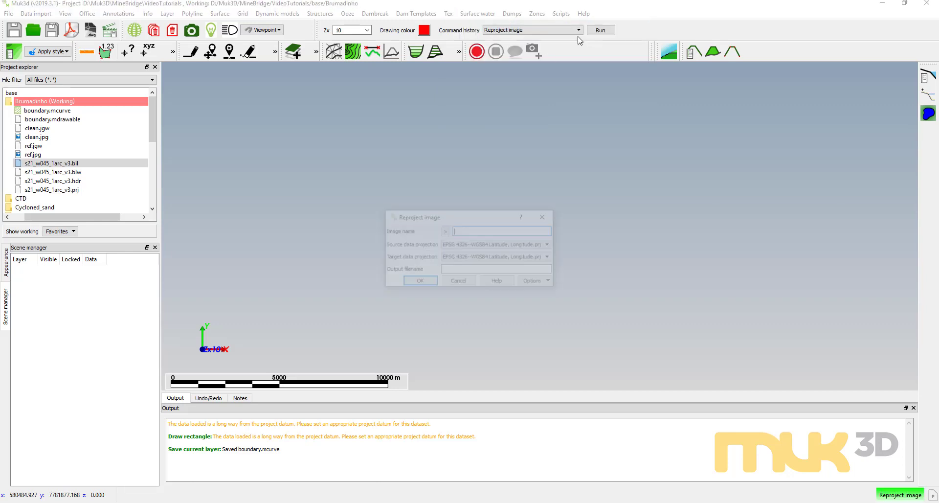
left_click(445, 230)
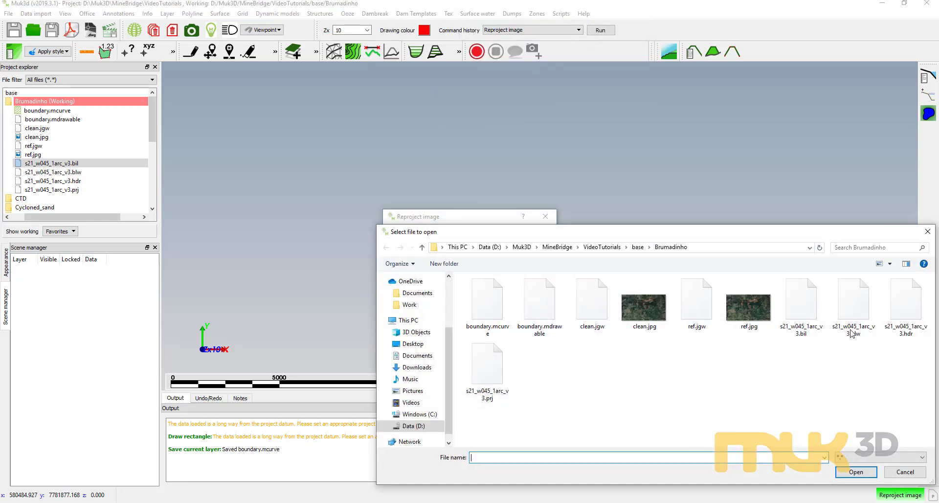
left_click(811, 336)
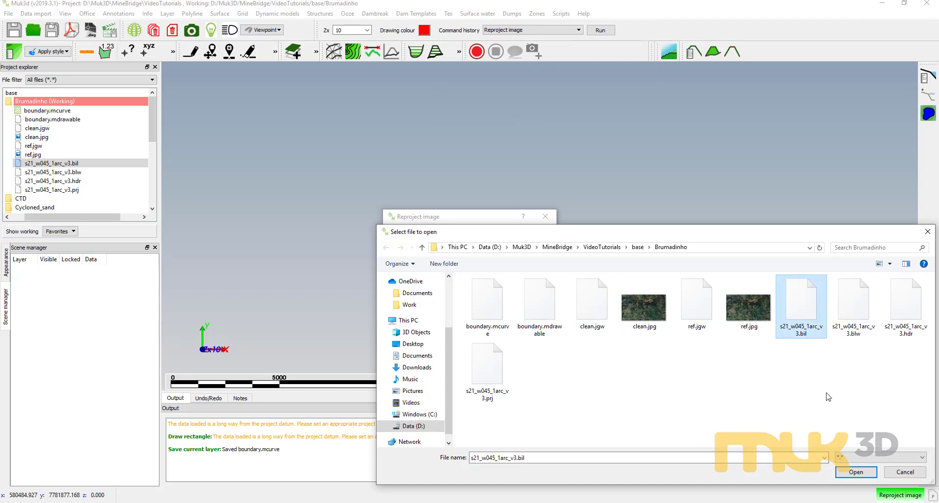
left_click(856, 471)
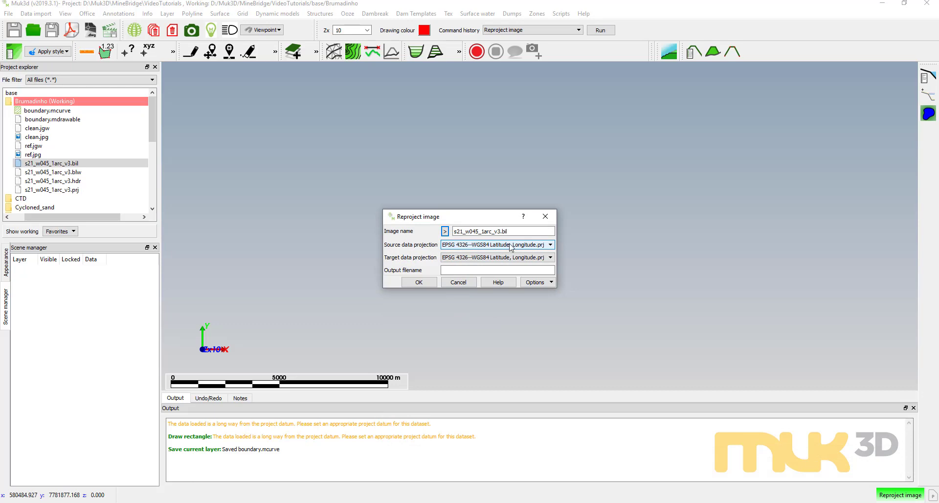
left_click(513, 257)
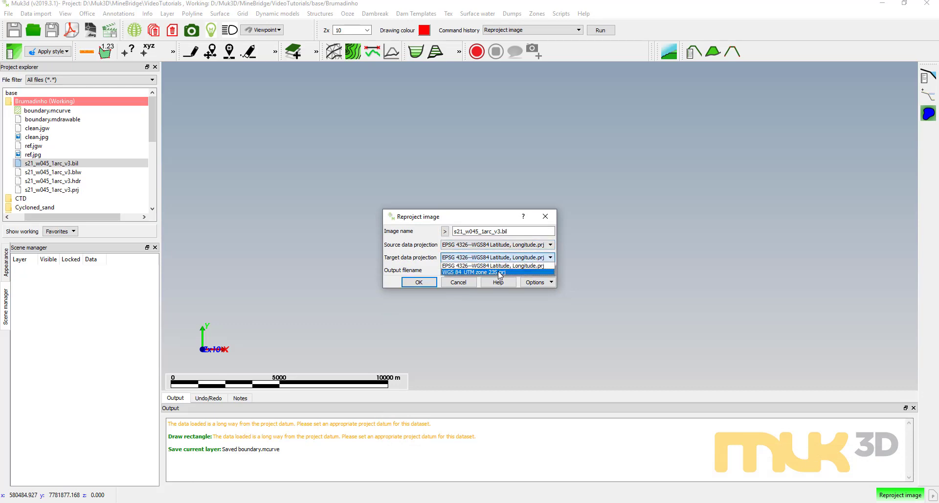
left_click(501, 273)
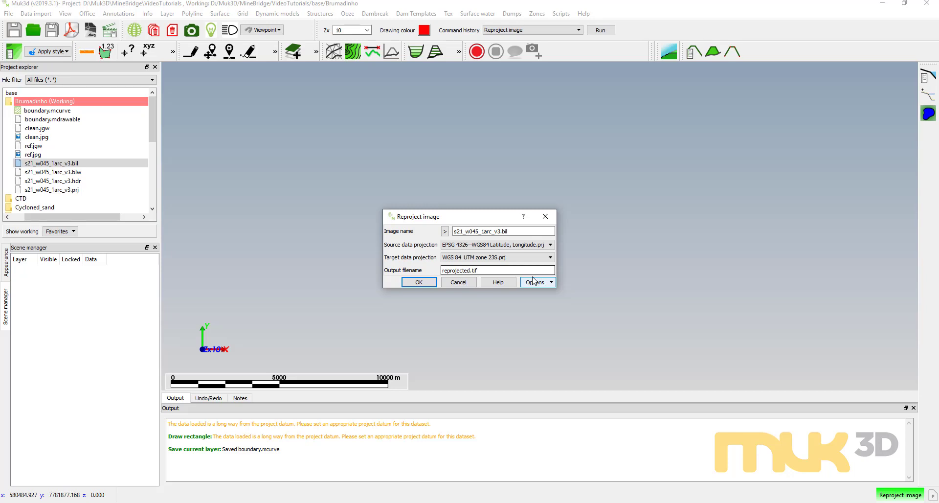
left_click(489, 269)
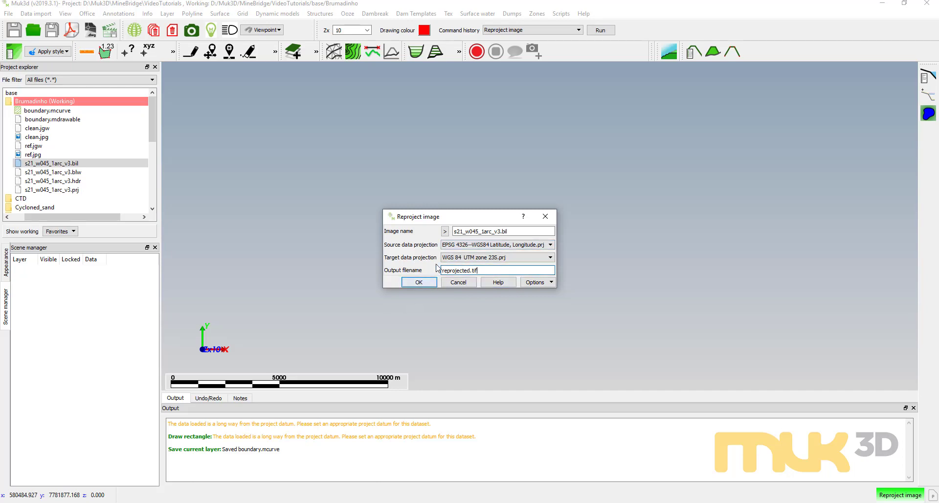
left_click(479, 270)
left_click(419, 283)
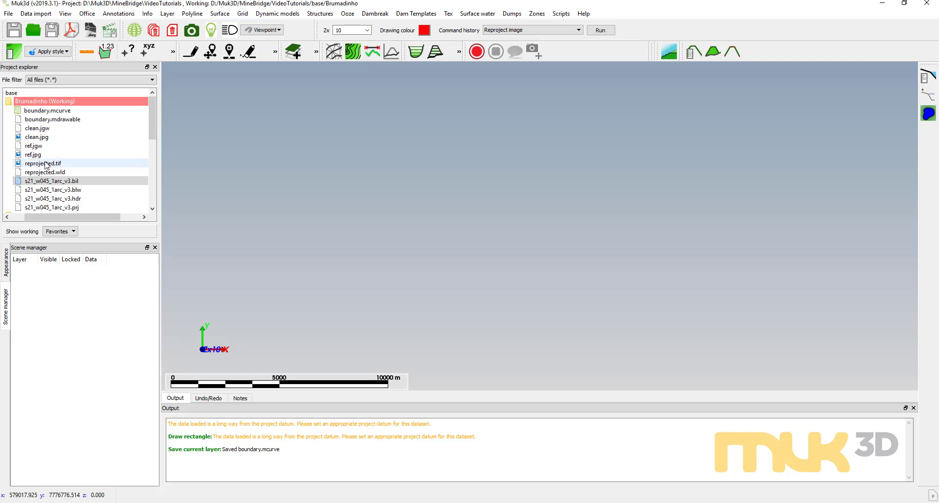
Import reprojected.tif as a GeoTIFF grid with a resample interval of 50 and no reprojection
left_click(36, 14)
mouse_move(53, 82)
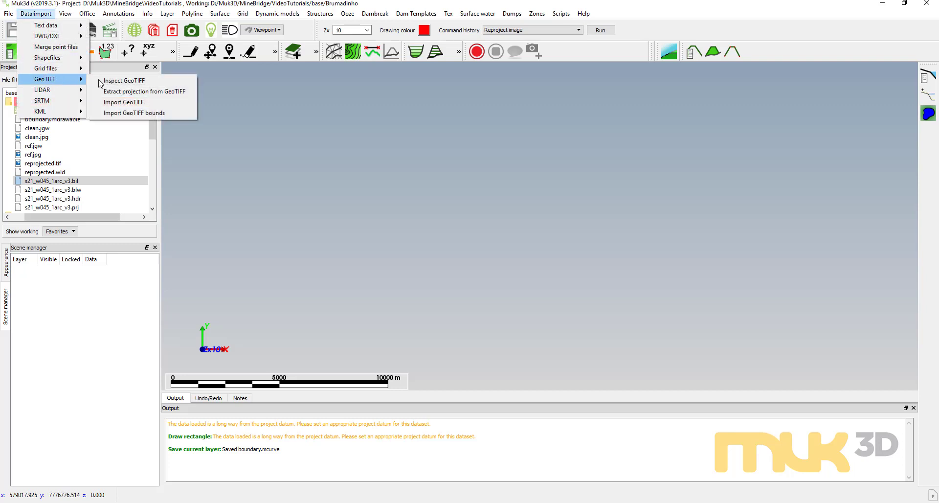
left_click(151, 101)
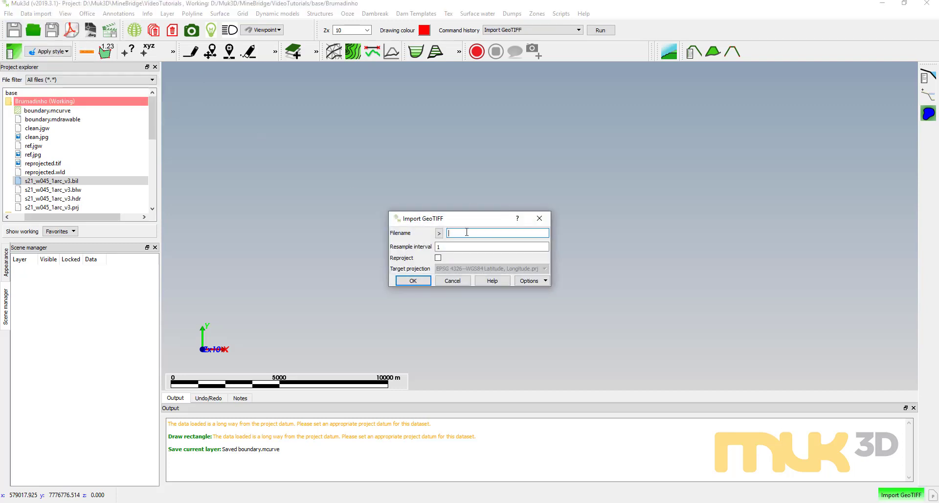
left_click(438, 233)
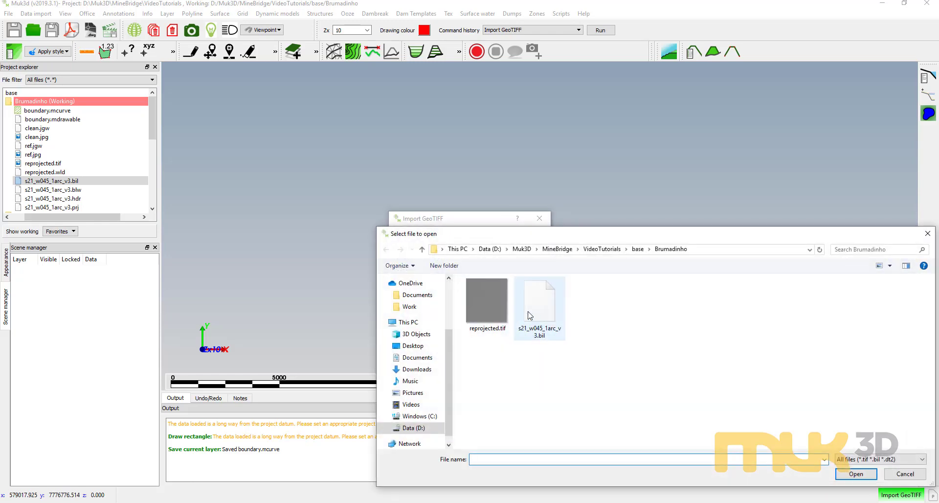
left_click(497, 316)
left_click(855, 474)
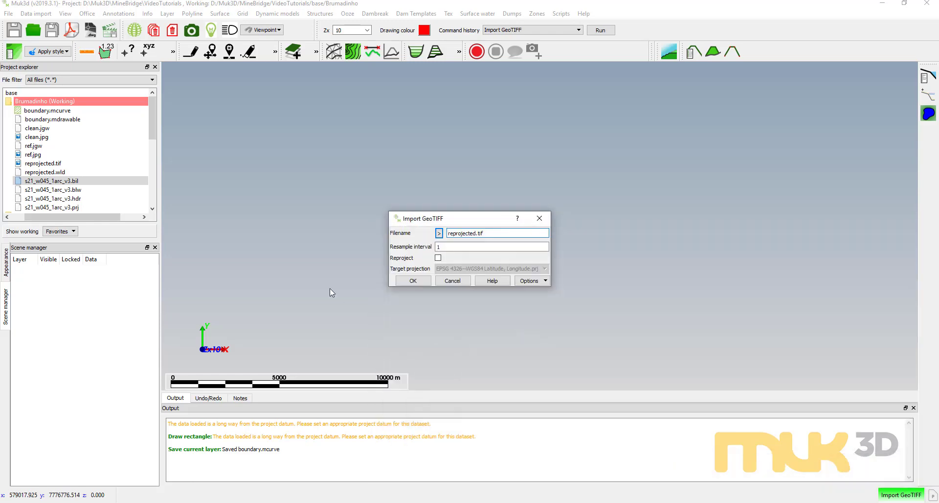
double_click(439, 247)
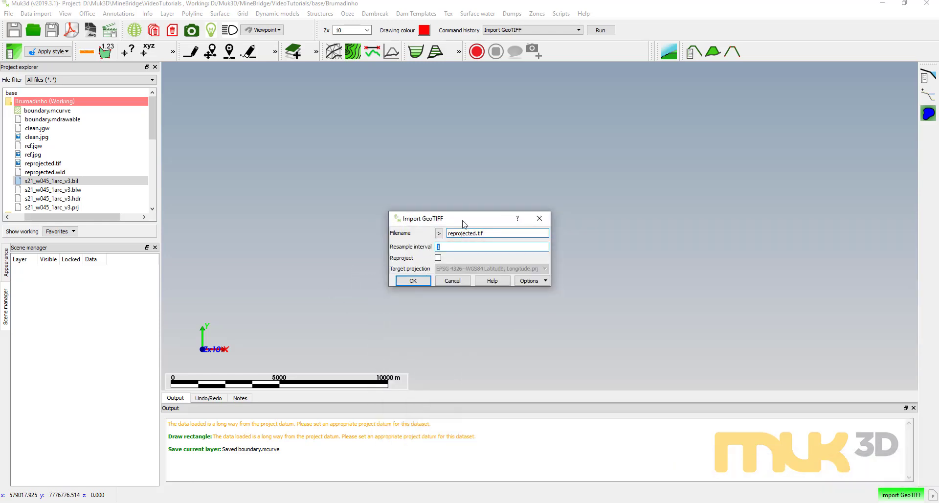
double_click(475, 247)
type("50")
left_click(417, 280)
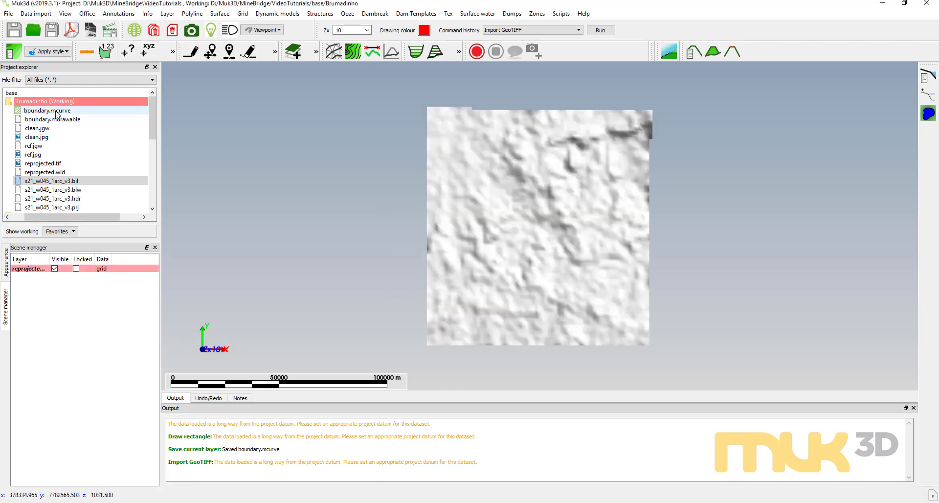
Overlay boundary.mcurve on the imported grid to check its coverage, and clear all graphics from the scene
mouse_move(47, 110)
left_mouse_down()
mouse_move(625, 215)
mouse_move(577, 196)
mouse_move(556, 219)
left_mouse_up()
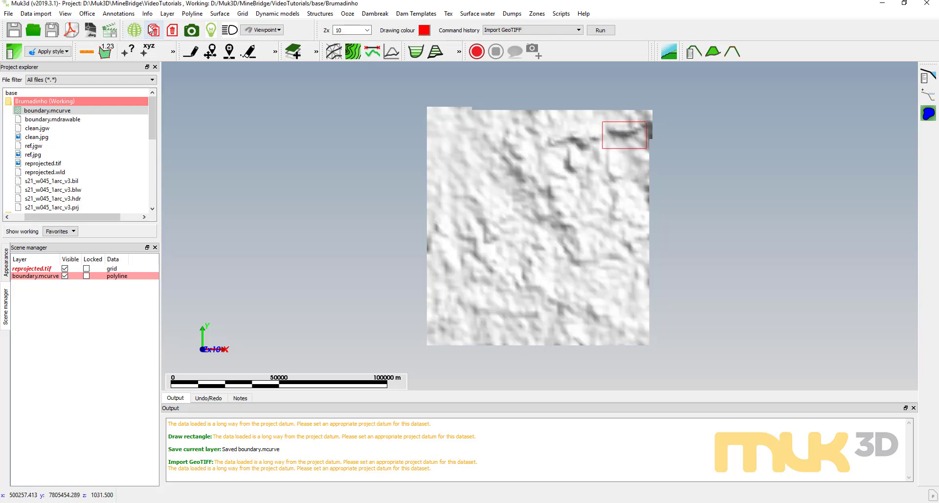
left_click(154, 31)
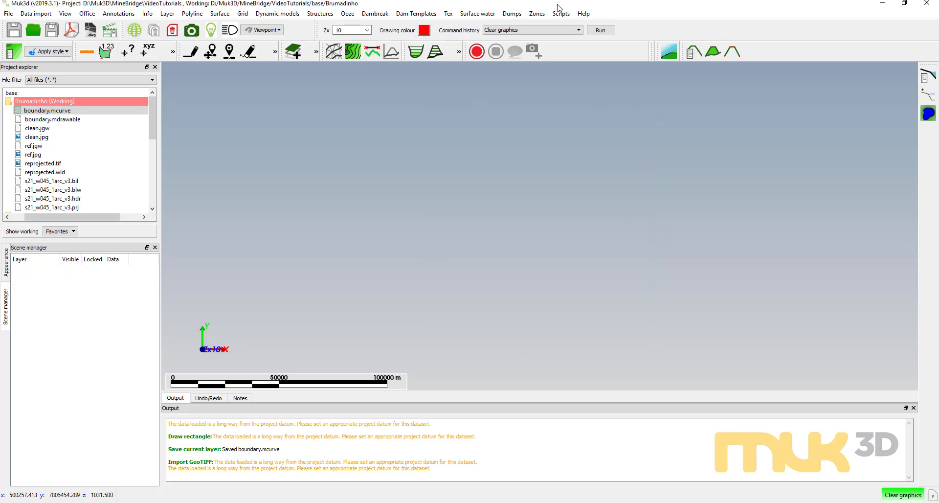
Extract clipped.tif from the georeferenced image reprojected.tif, using boundary.mcurve as bounds, 100% resize and multiband off
left_click(448, 14)
mouse_move(466, 25)
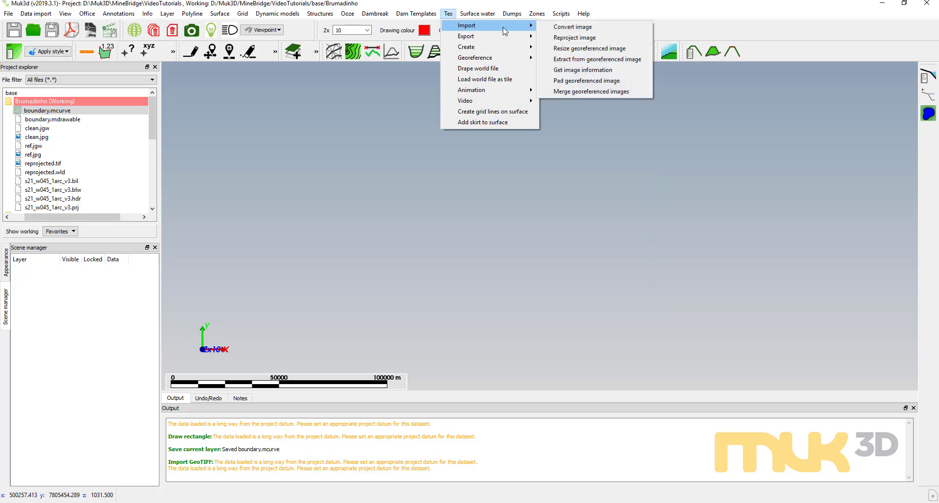
left_click(597, 60)
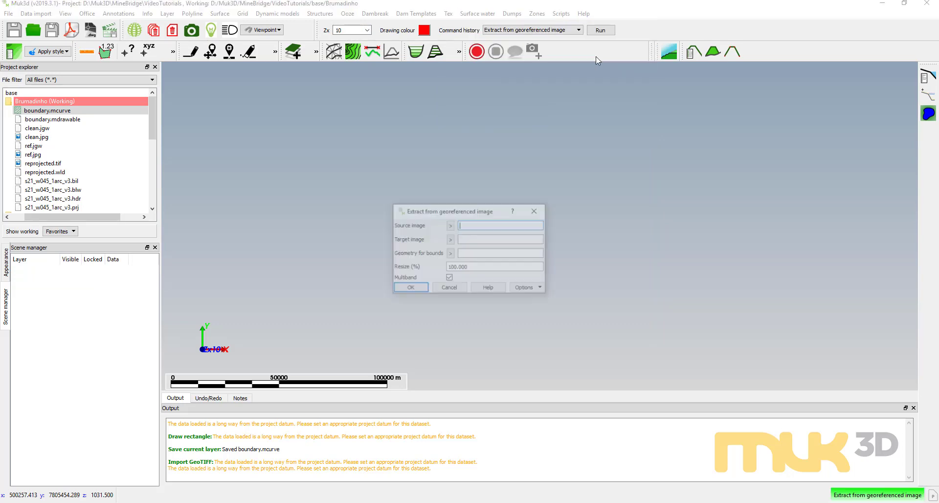
left_click(450, 226)
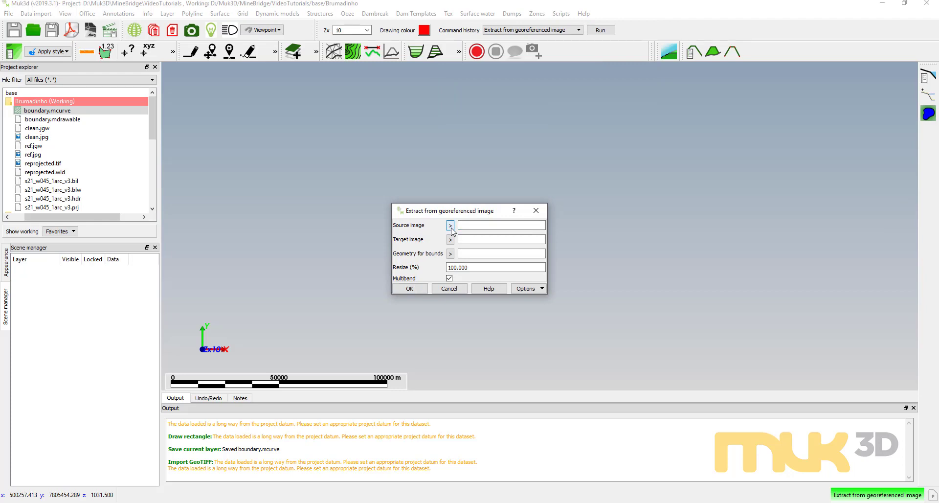
double_click(586, 300)
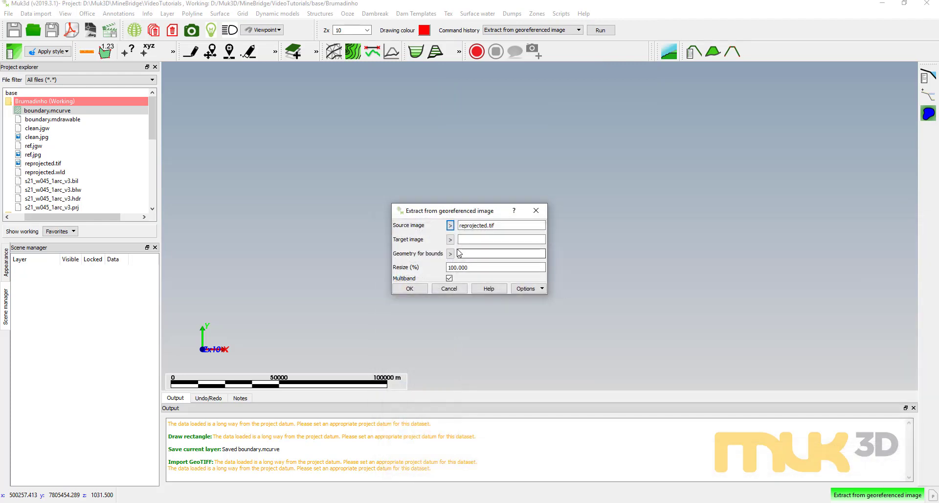
left_click(488, 240)
type("clipped.tif")
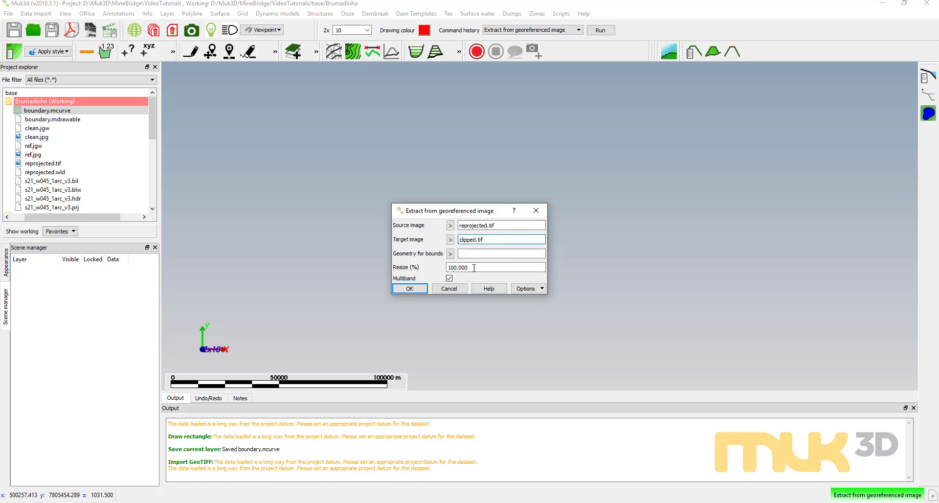
left_click(450, 254)
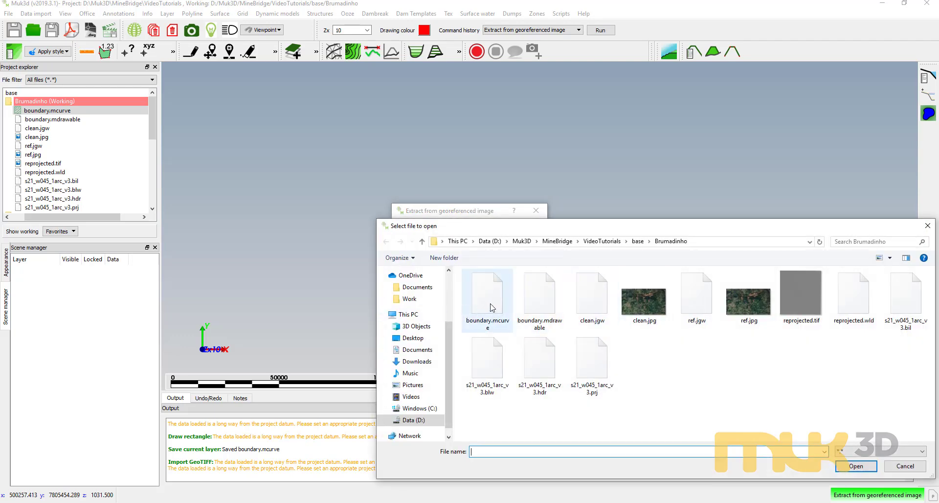
left_click(492, 307)
left_click(856, 466)
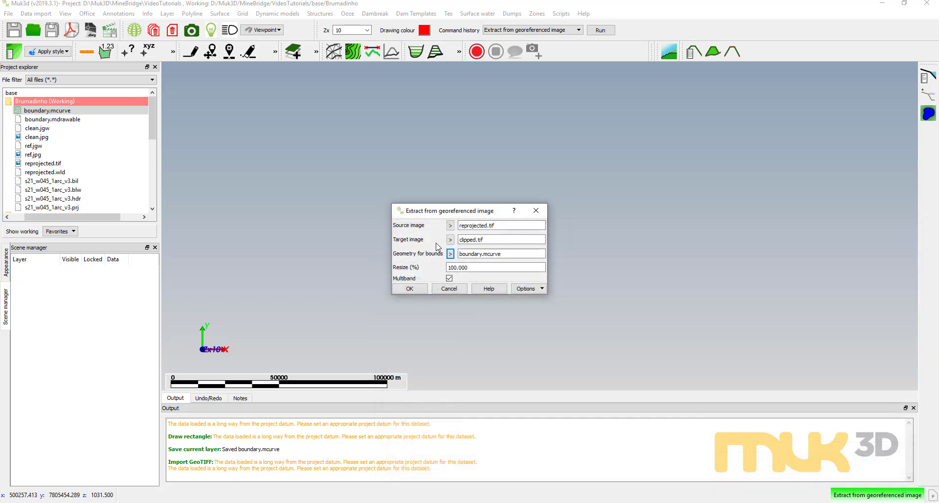
left_click(449, 279)
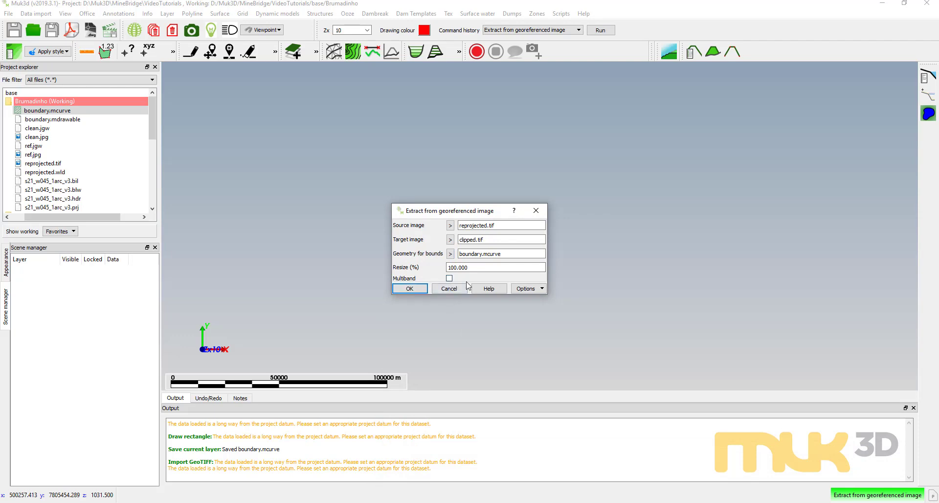
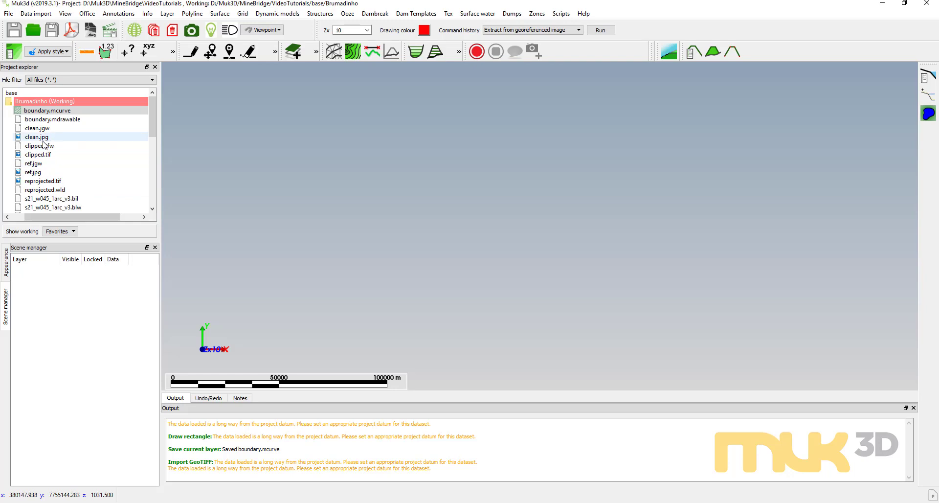
Load clipped.tif into the scene and drape the clean.jgw aerial image over its surface
left_click_drag(41, 155, 493, 190)
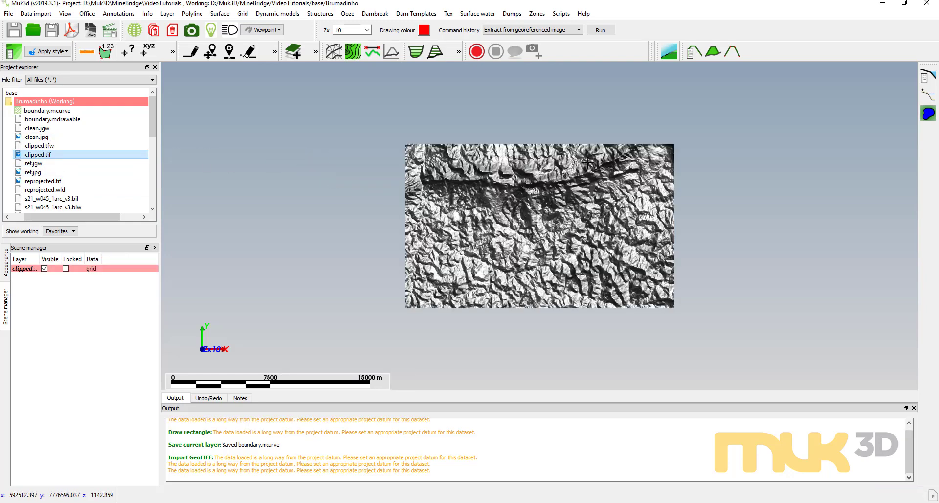
mouse_move(516, 234)
left_mouse_down()
mouse_move(520, 199)
mouse_move(516, 230)
left_mouse_up()
left_click(38, 129)
left_click_drag(38, 130, 523, 220)
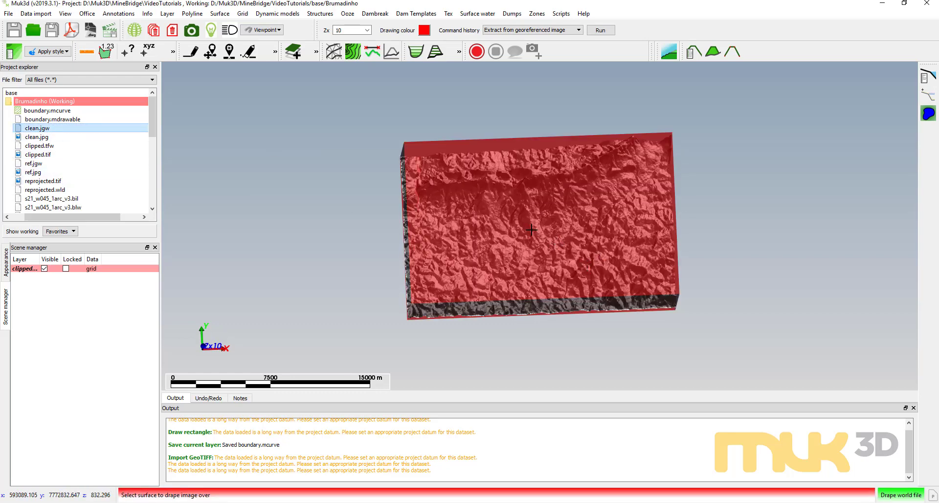
left_click(522, 233)
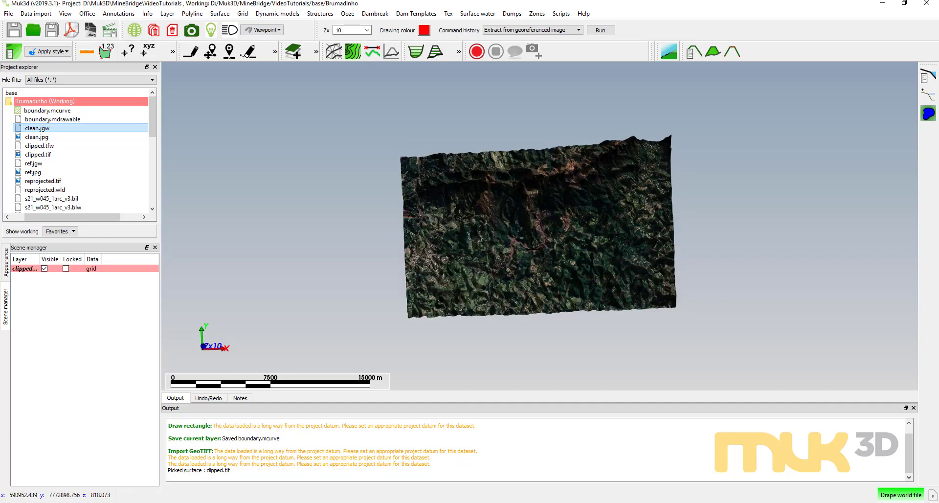
Set the vertical exaggeration to 2, inspect the draped terrain in 3D and return to plan view
scroll(532, 243, "up", 5)
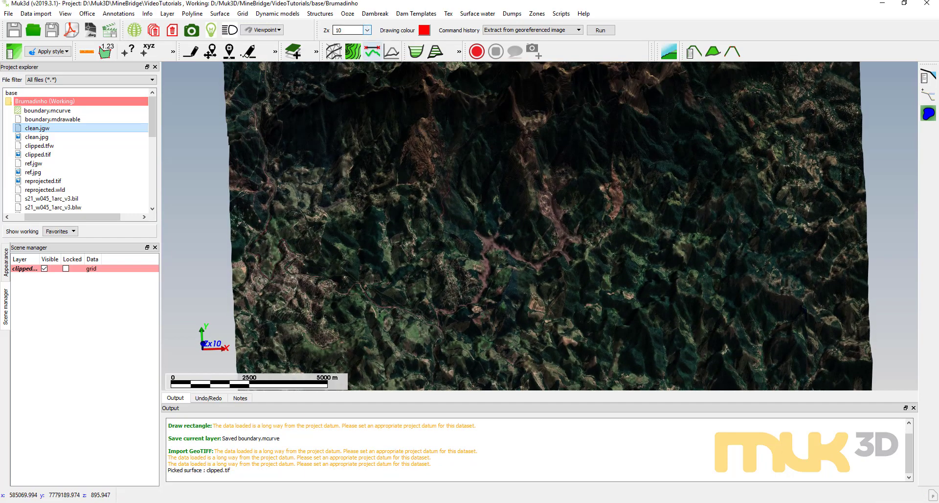
left_click(367, 30)
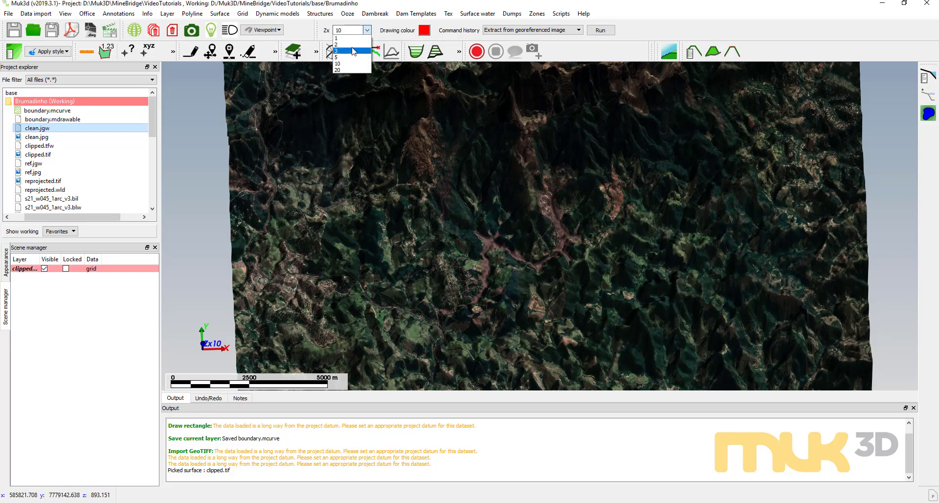
left_click(354, 45)
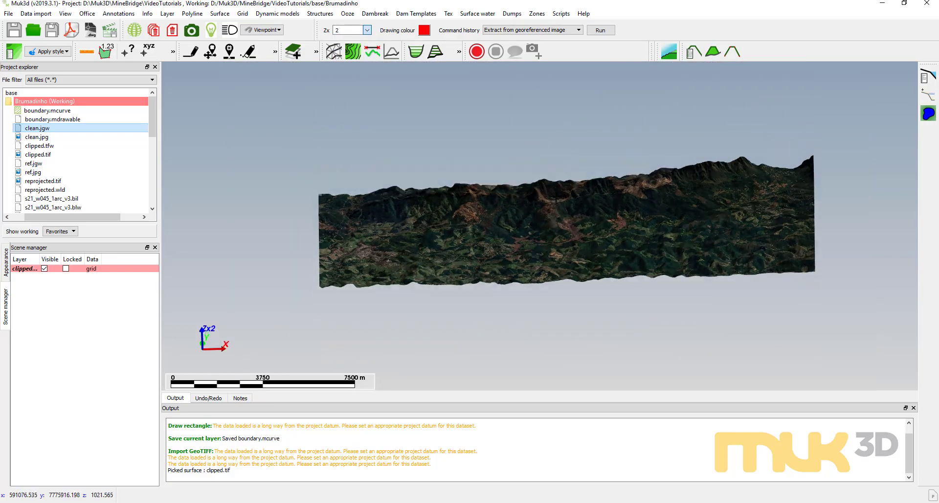
left_click_drag(556, 194, 613, 211)
scroll(598, 228, "up", 3)
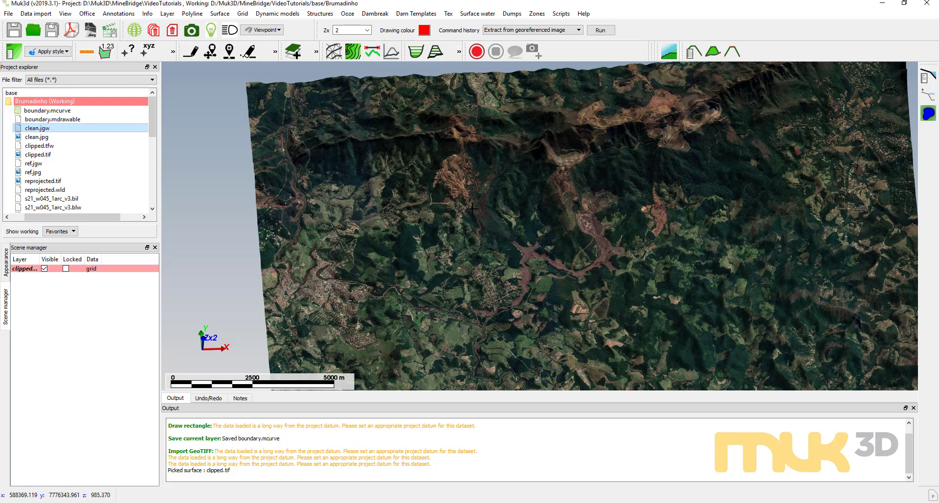
key("p")
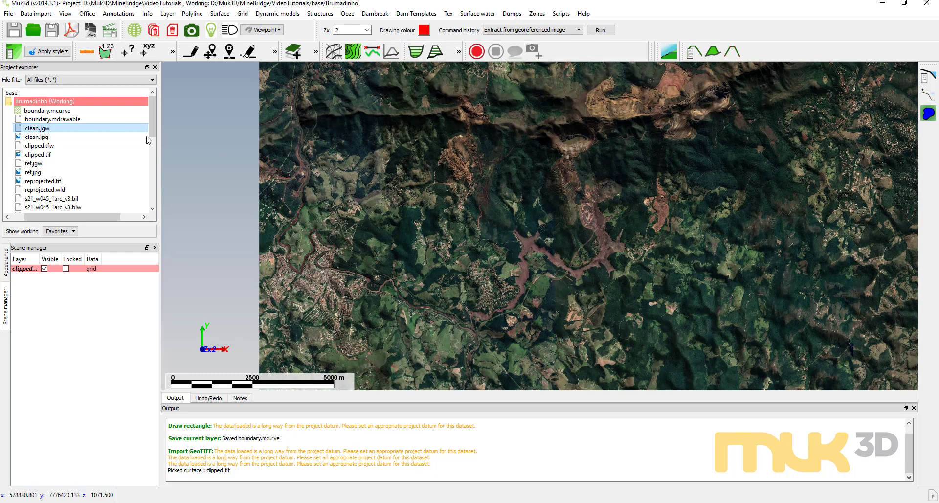
Create a folder named trial1 inside the Brumadinho directory and set it as the working directory
right_click(64, 101)
left_click(104, 115)
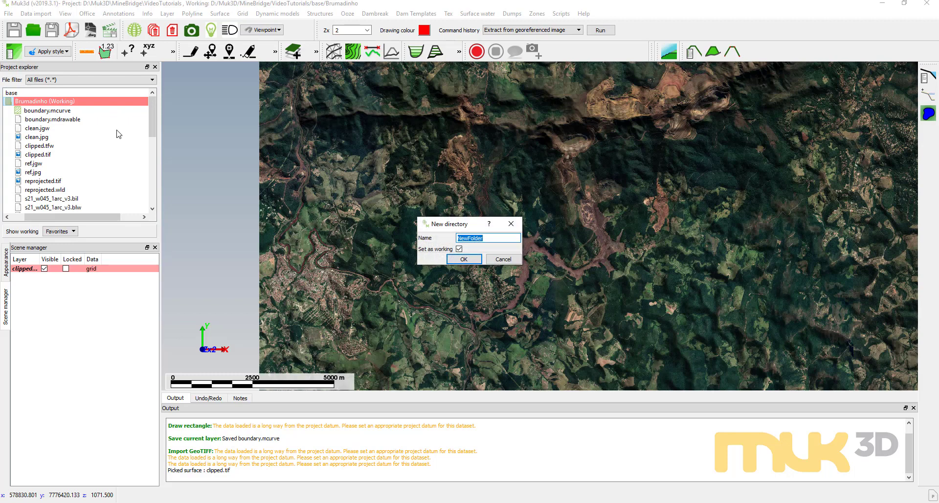
type("trial1")
key("Return")
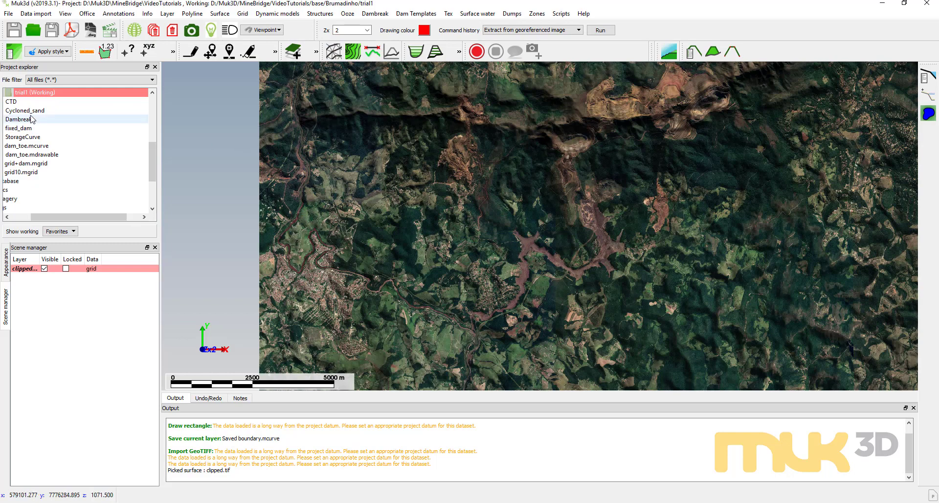
Save the clipped.tif layer as a Muk3D grid named base_grid
right_click(93, 268)
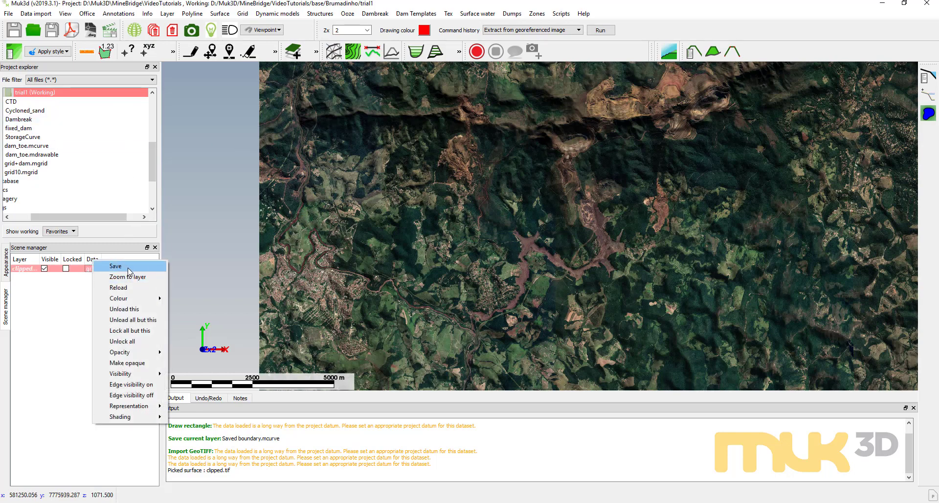
left_click(129, 270)
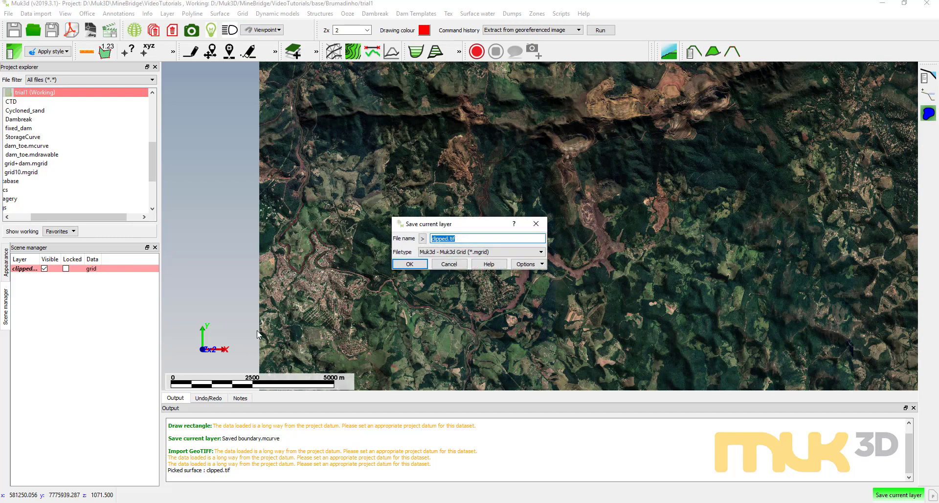
type("base_grid")
left_click(423, 264)
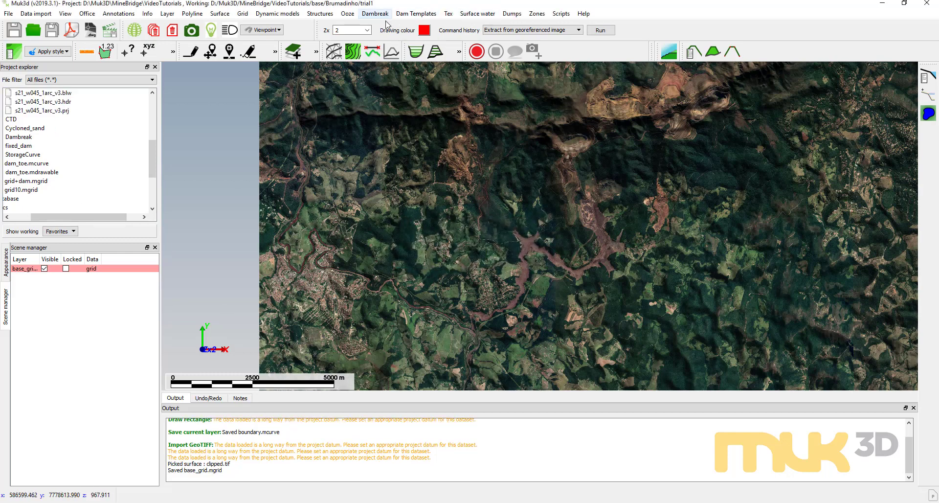
Set up a Runout from dam face model with a volume of 10000000 m3 and a slope of 2%, using the selected point elevation
left_click_drag(539, 256, 508, 224)
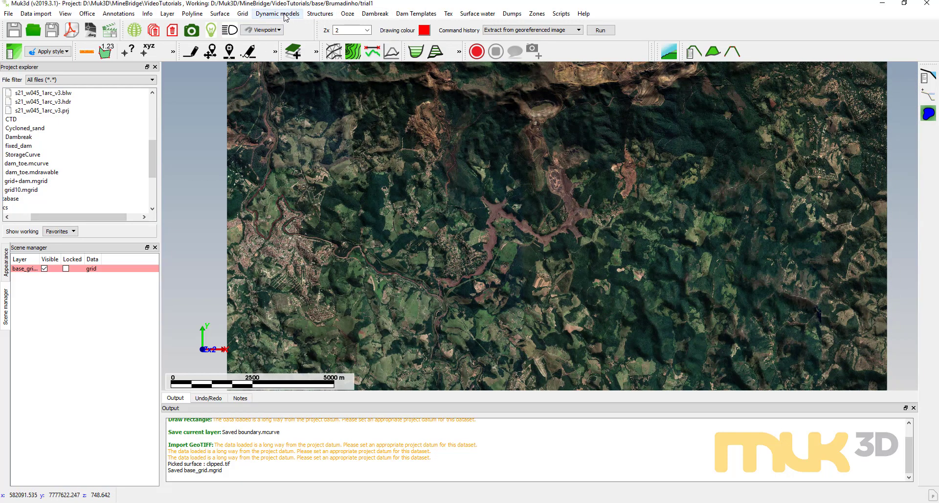
left_click(372, 16)
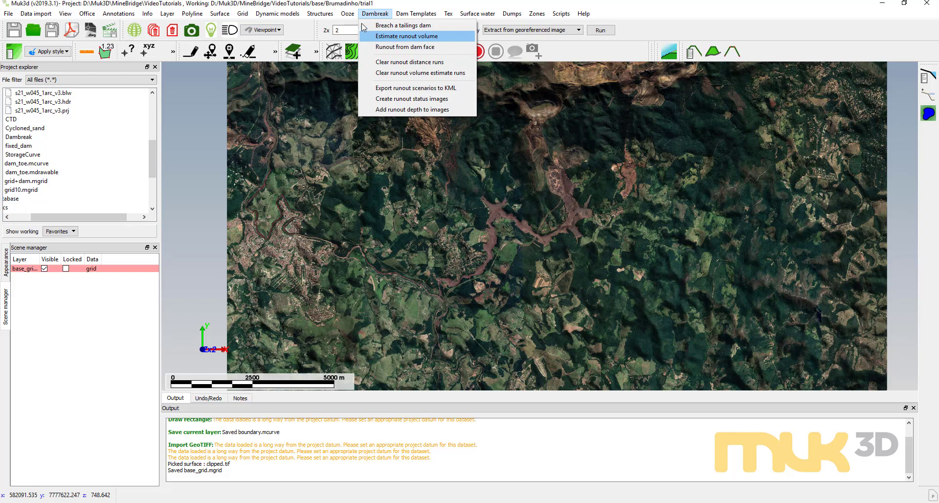
mouse_move(347, 13)
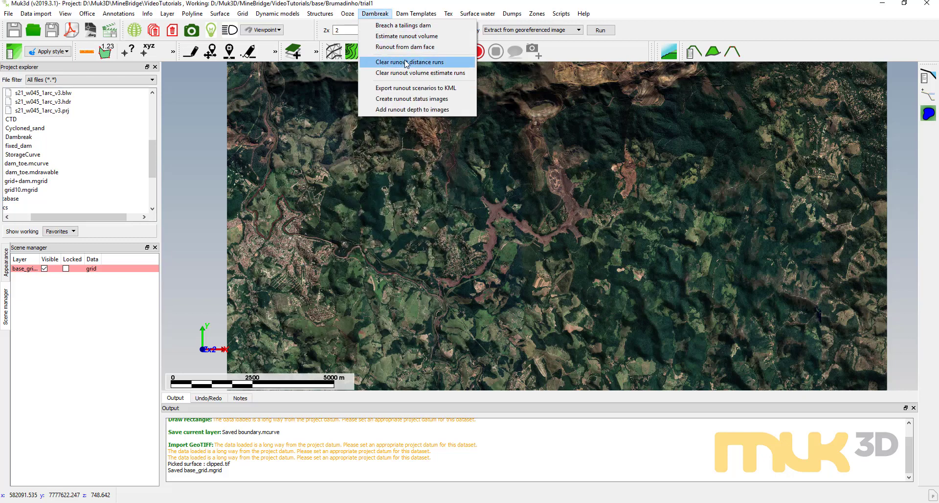
left_click(406, 47)
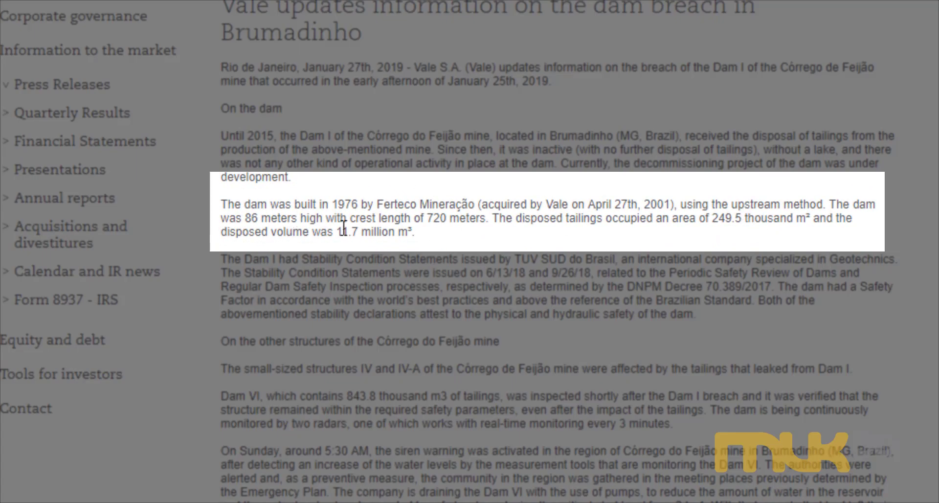
left_click_drag(337, 230, 431, 242)
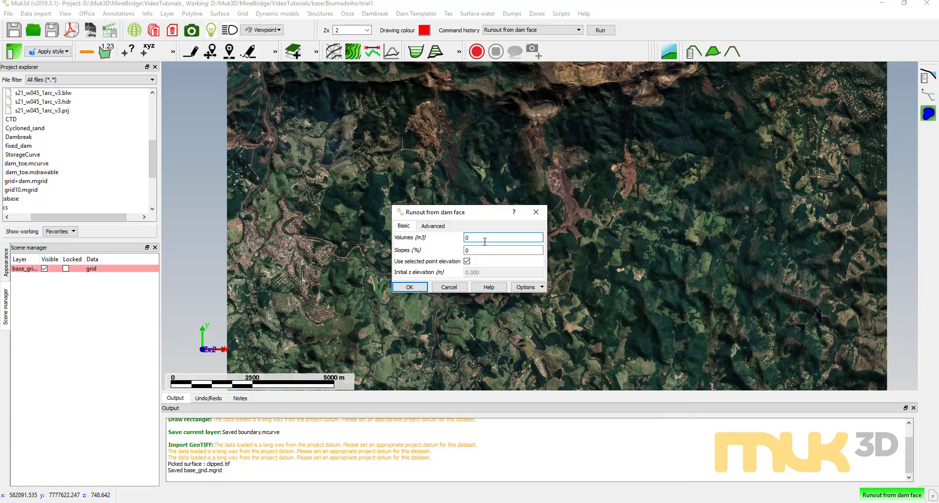
double_click(480, 237)
type("10000000")
left_click(486, 217)
key("Tab")
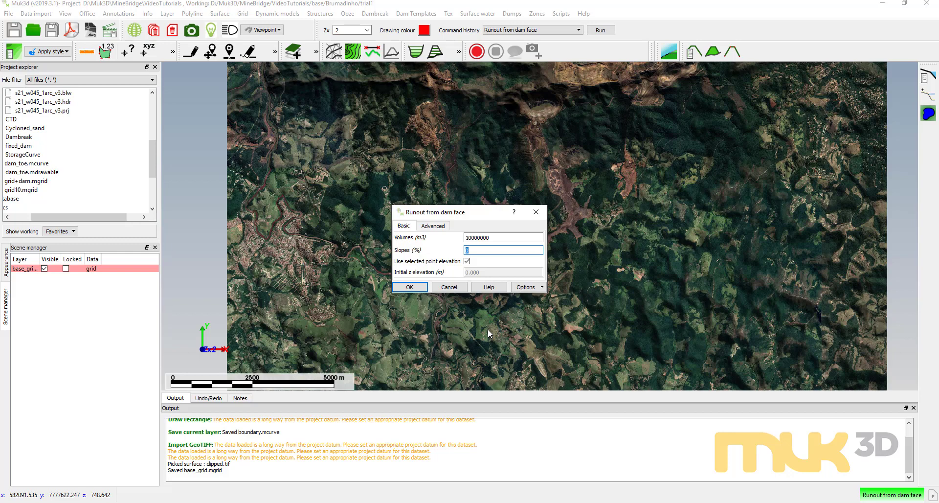
type("22")
left_click(466, 261)
left_click(418, 288)
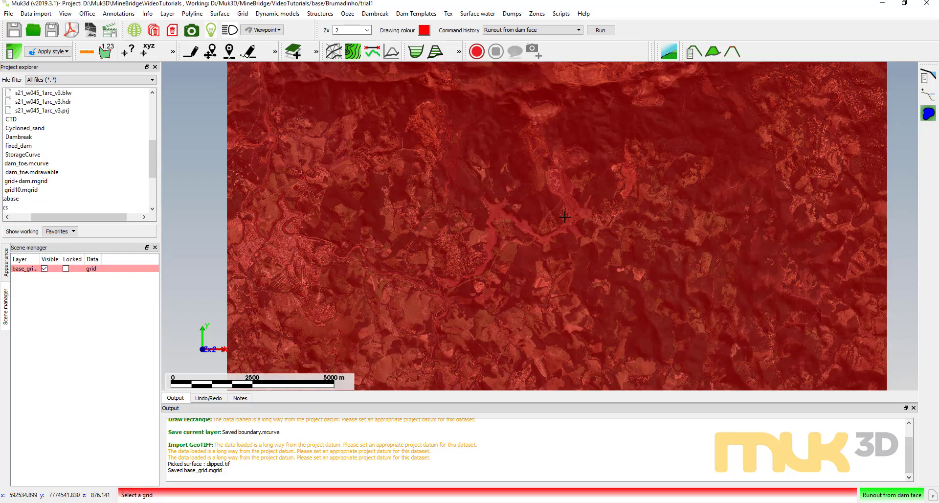
Run the 2% slope model on base_grid from a source point digitised at the upper end of the failed tailings dam
left_click(564, 174)
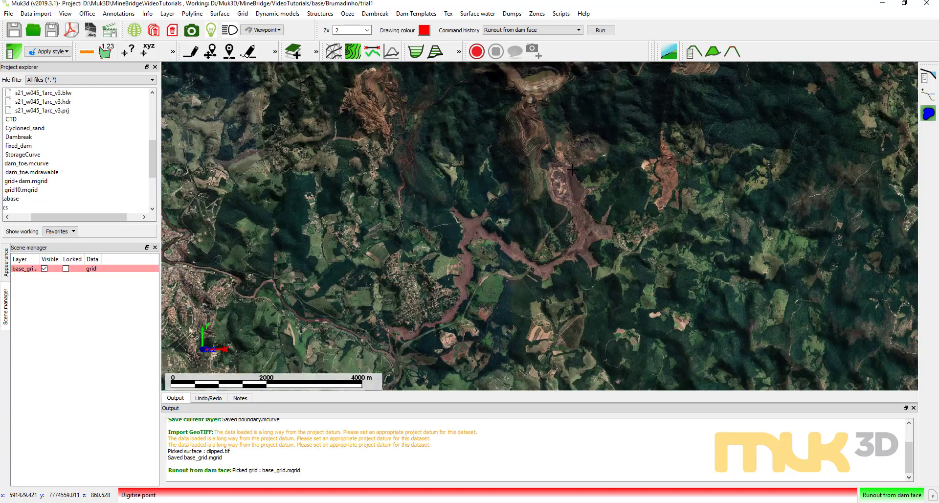
scroll(572, 169, "up", 2)
scroll(562, 171, "up", 1)
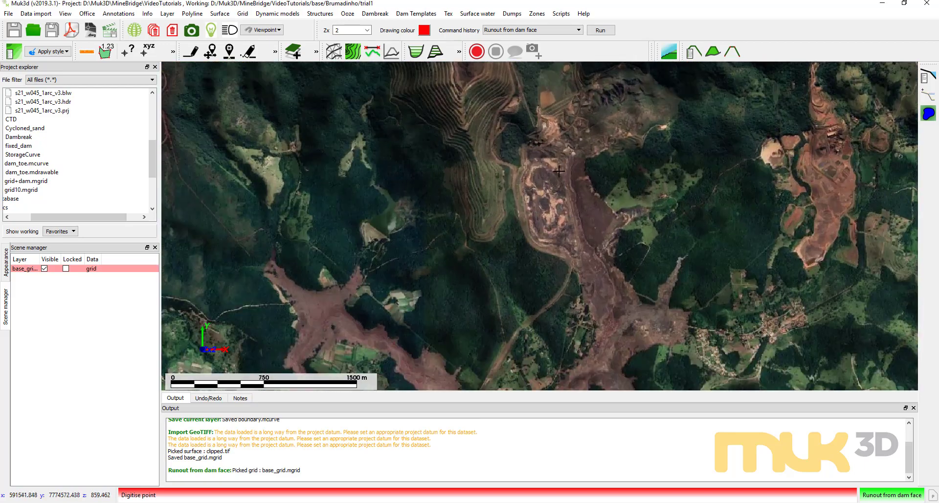
scroll(559, 170, "down", 2)
scroll(553, 218, "up", 1)
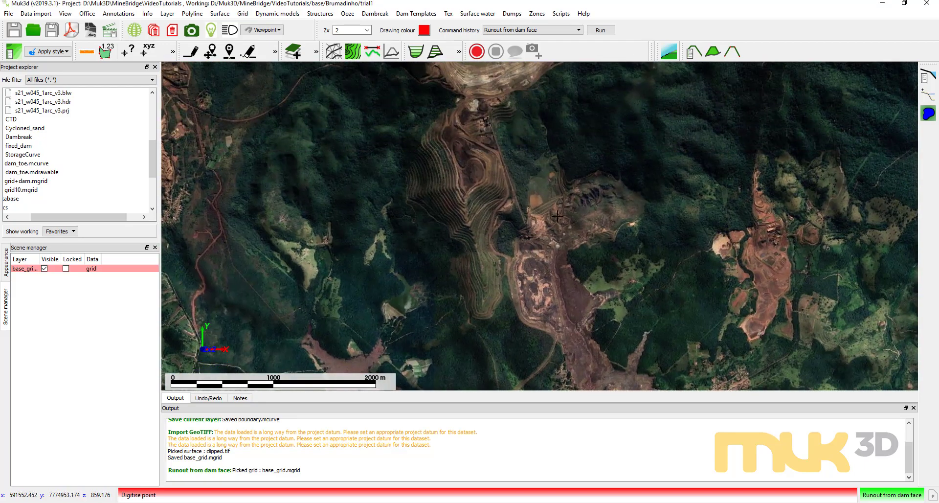
scroll(553, 218, "up", 2)
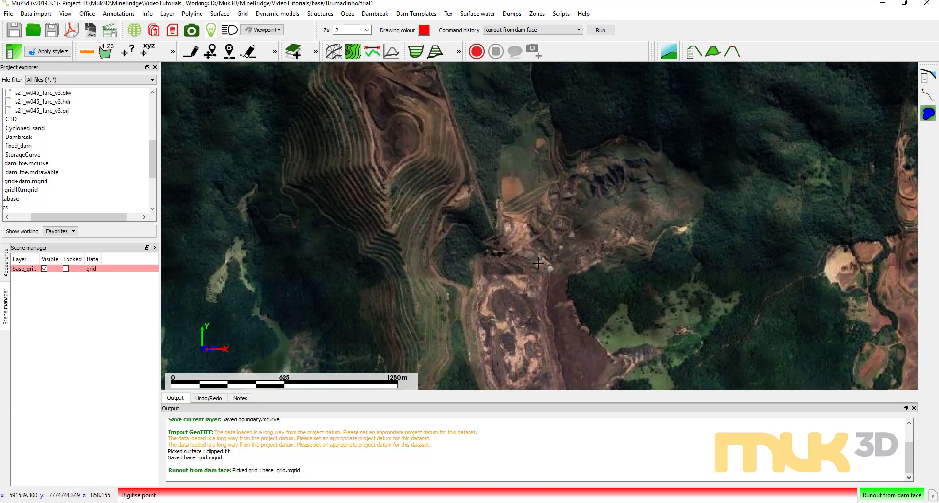
left_click(538, 263)
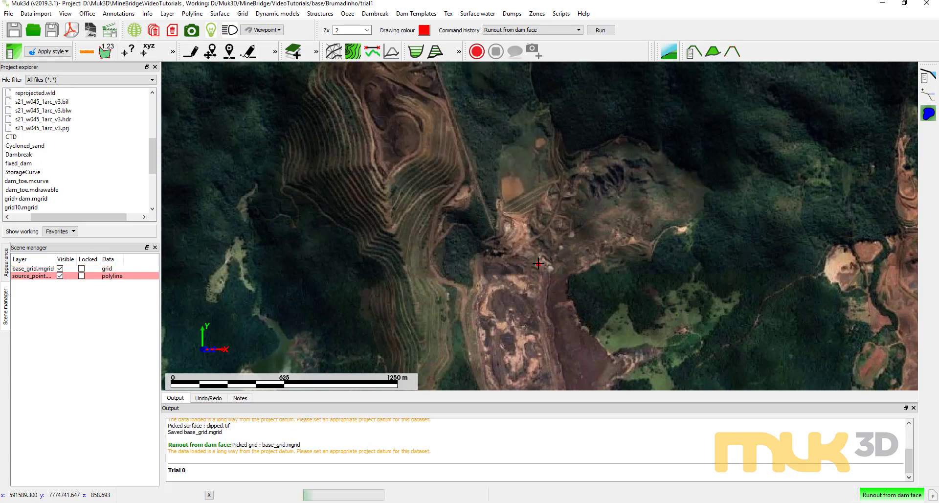
Compare the 2% runout outline with the mudflow in the aerial image and unload the outline and its source point
scroll(538, 263, "down", 2)
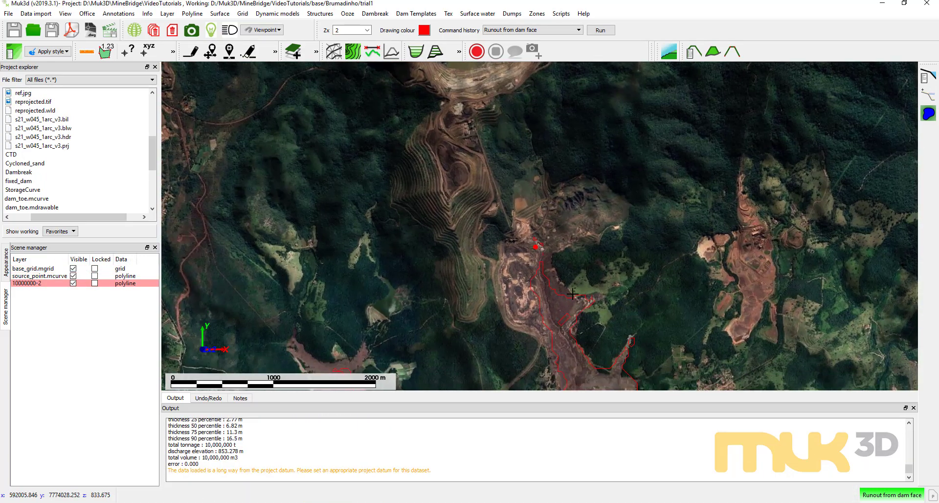
left_click_drag(572, 293, 560, 169)
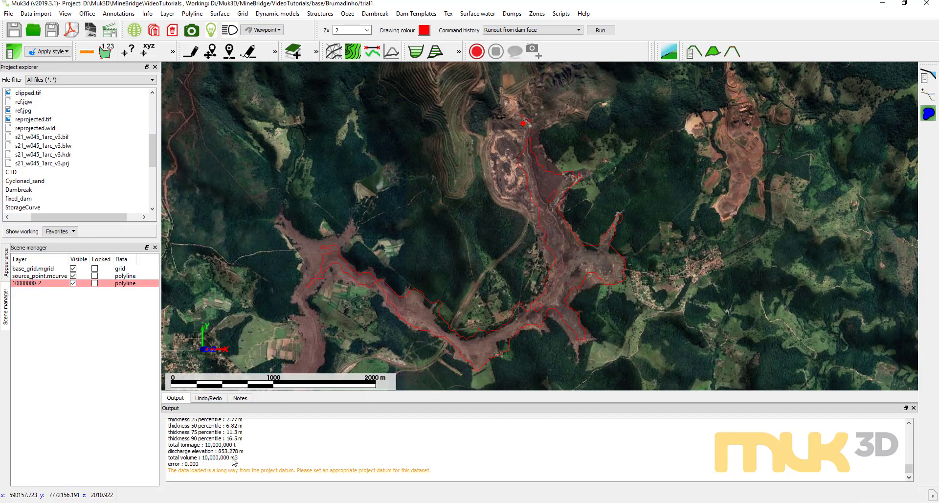
left_click_drag(513, 328, 547, 299)
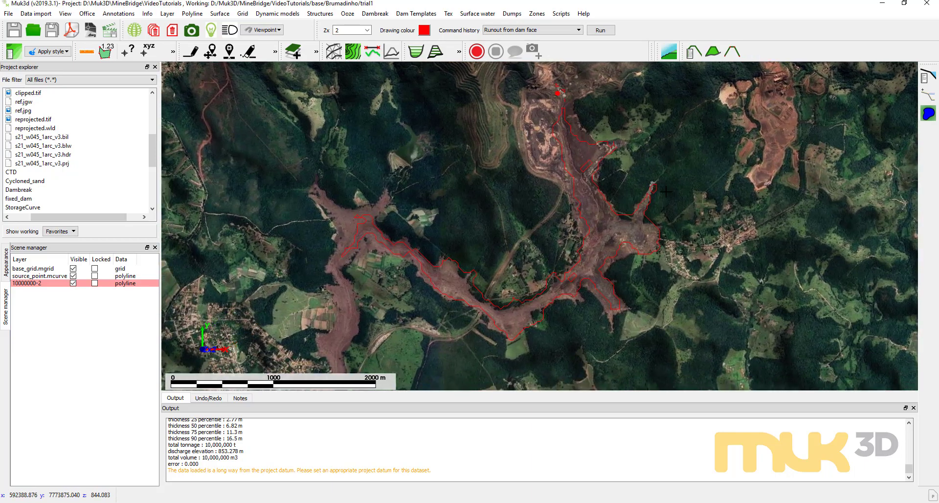
left_click_drag(430, 296, 599, 207)
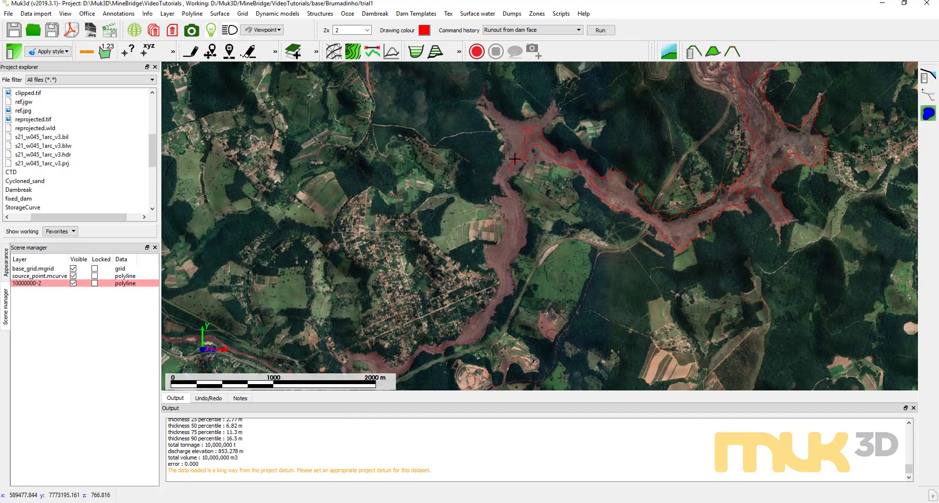
left_click_drag(674, 207, 604, 239)
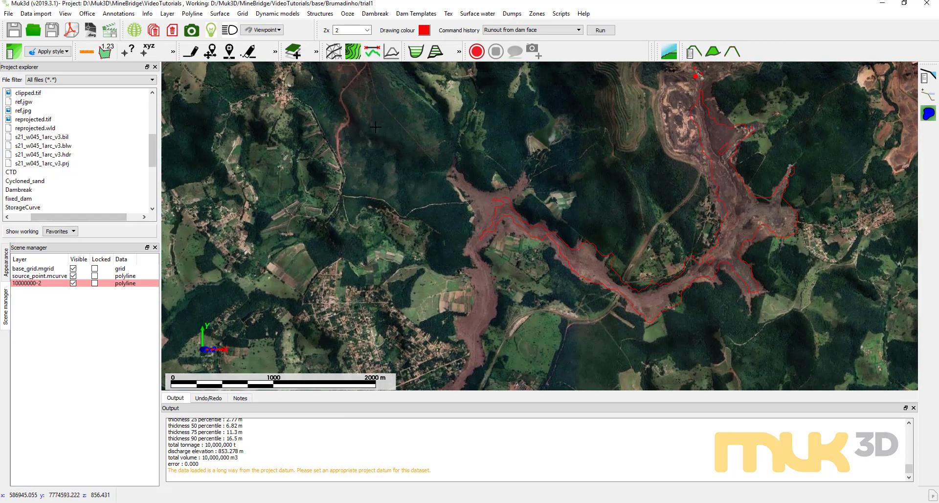
left_click(172, 30)
left_click(172, 30)
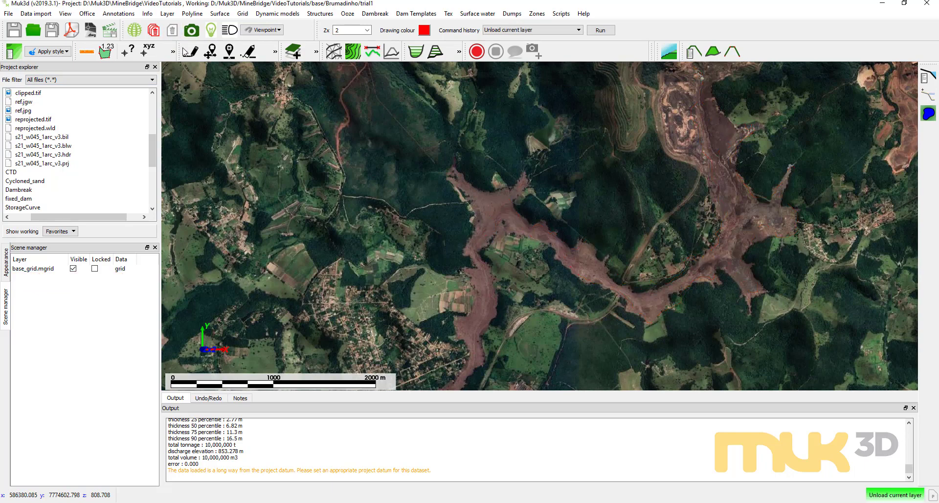
Set up another Runout from dam face model with a volume of 10000000 m3 and a slope of 1%
right_click(559, 160)
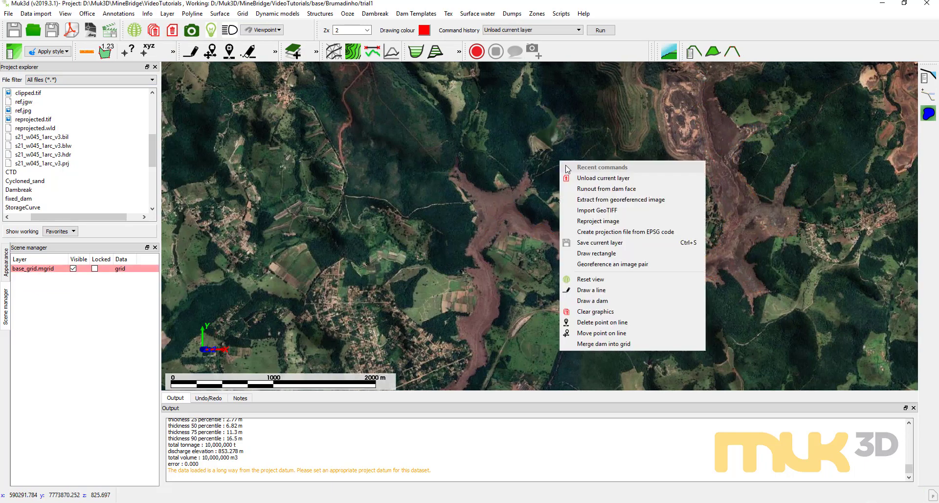
left_click(618, 177)
type("10000000")
key("Tab")
type("2")
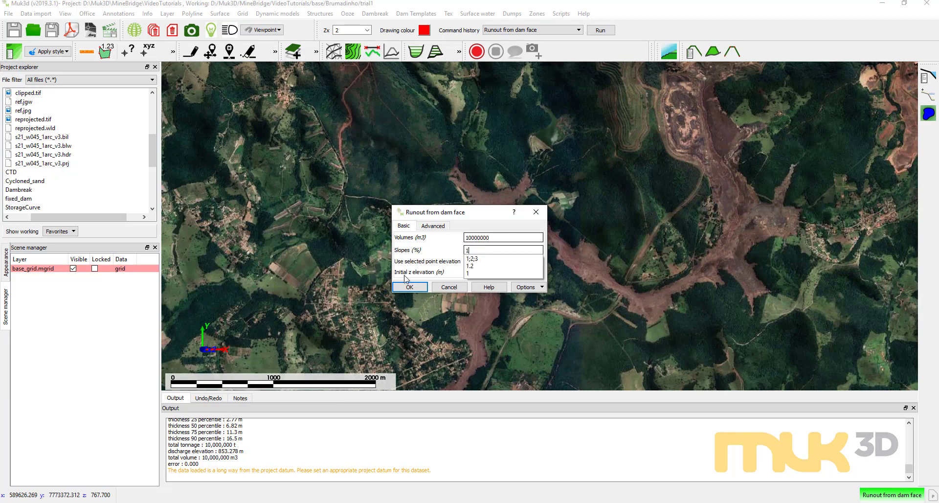
left_click(413, 285)
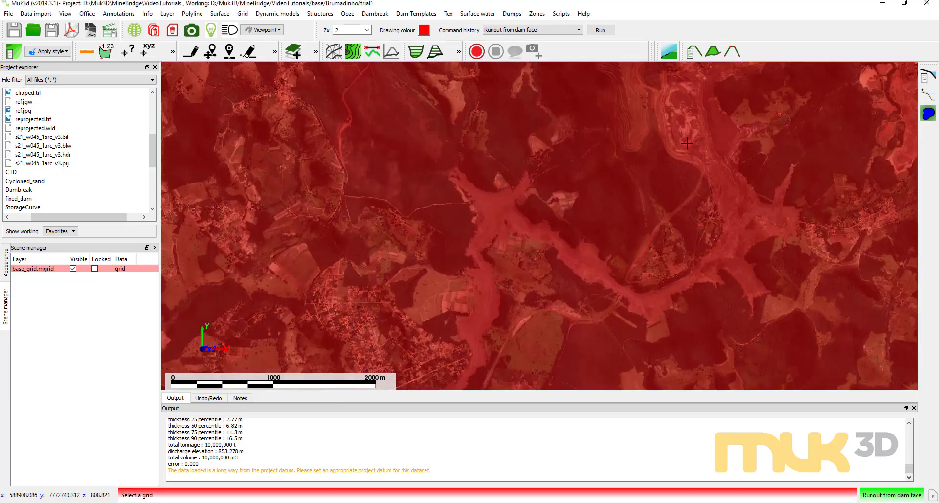
Run the 1% slope model on base_grid from a source point digitised at the upper end of the failed dam
left_click(641, 189)
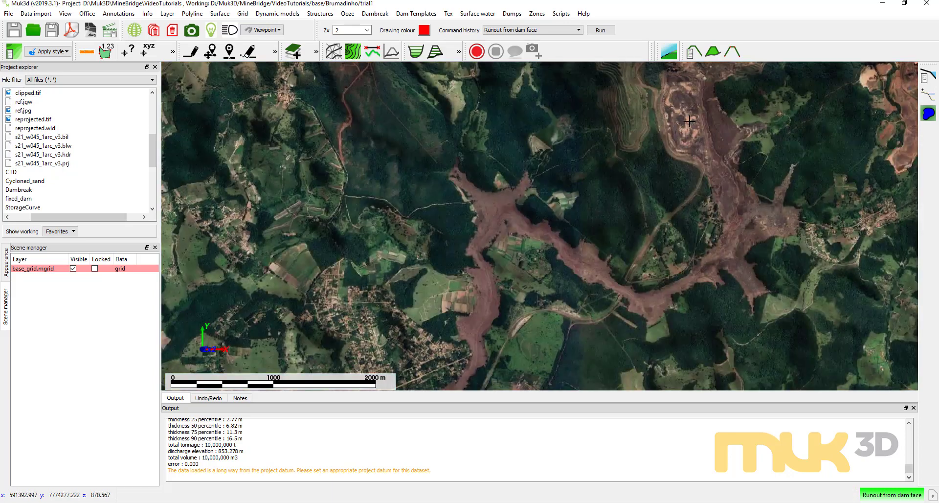
scroll(659, 194, "up", 3)
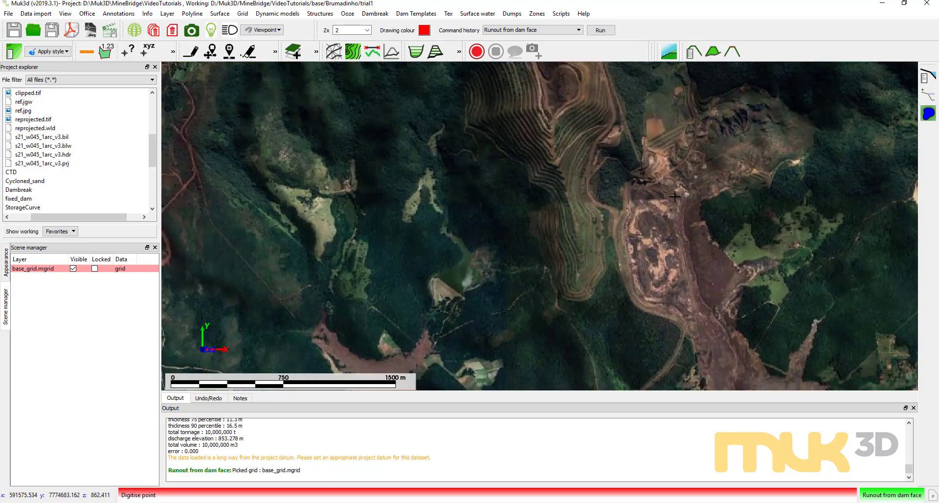
left_click(680, 195)
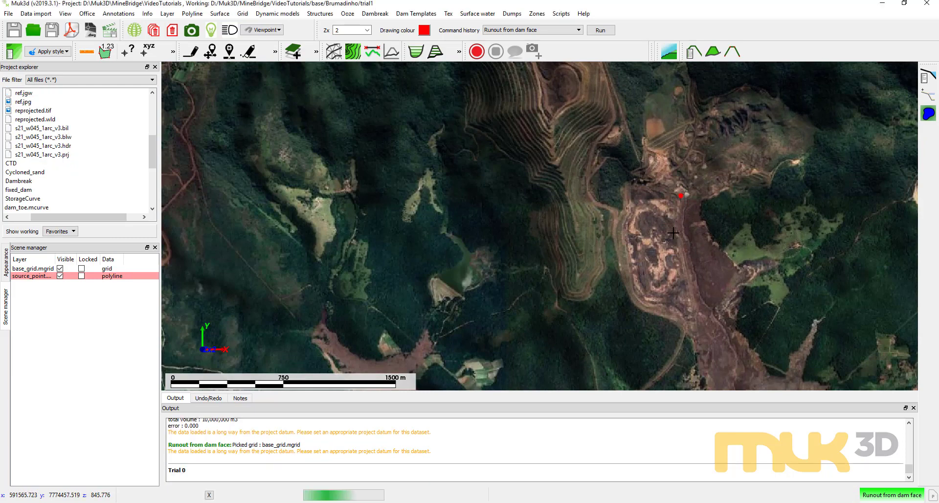
Compare the extent of the 1% runout outline with the mudflow in the image and unload only the outline layer
scroll(592, 234, "down", 5)
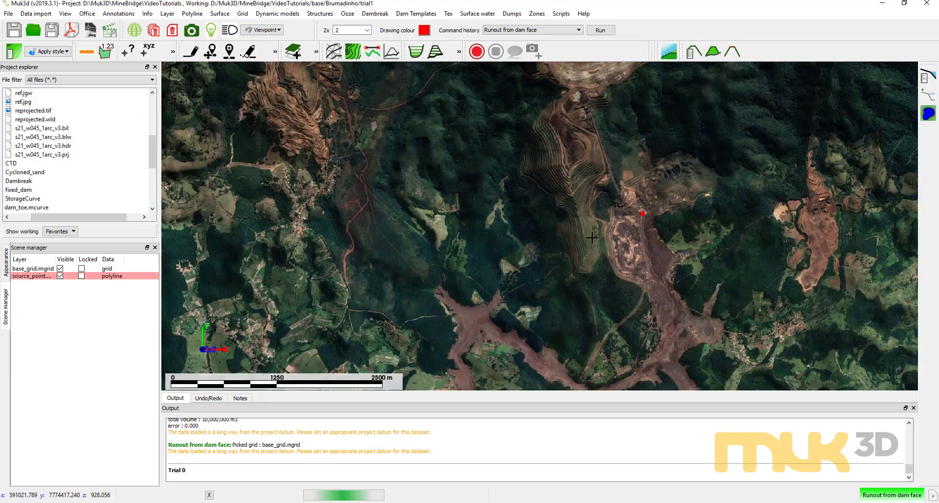
left_click_drag(593, 284, 633, 189)
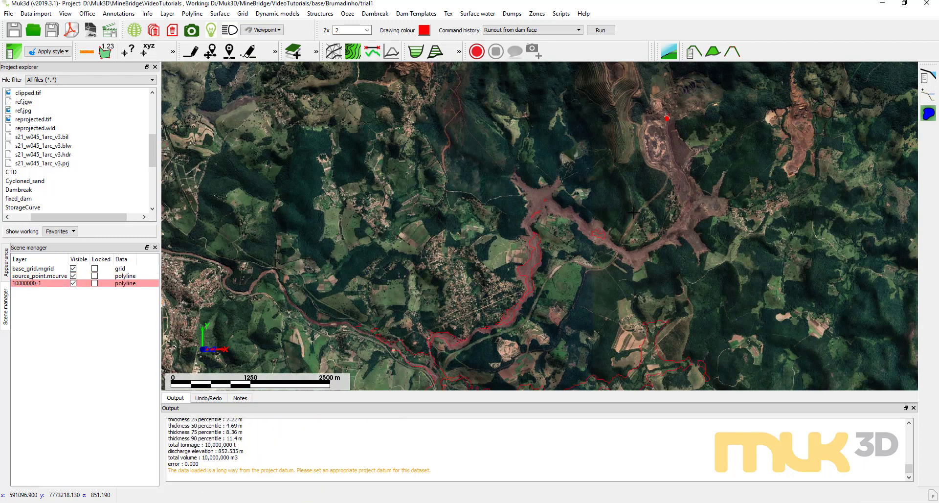
scroll(633, 212, "down", 1)
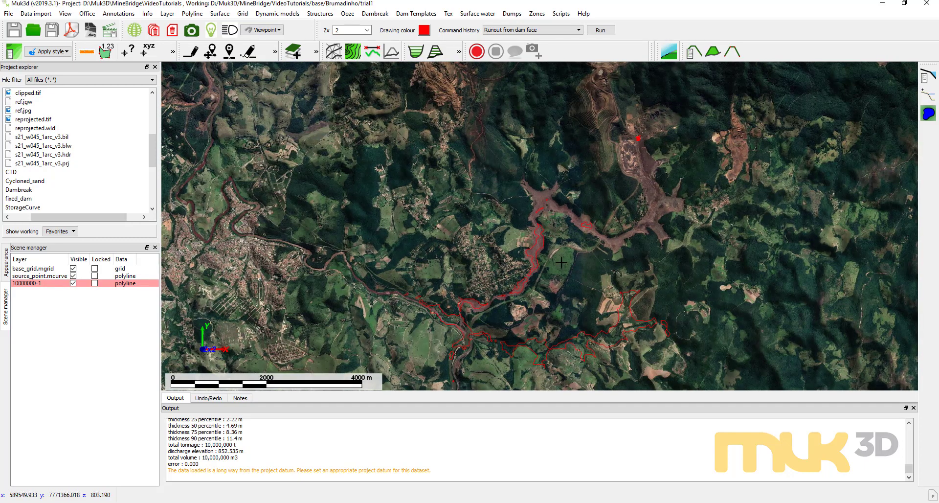
scroll(612, 207, "down", 1)
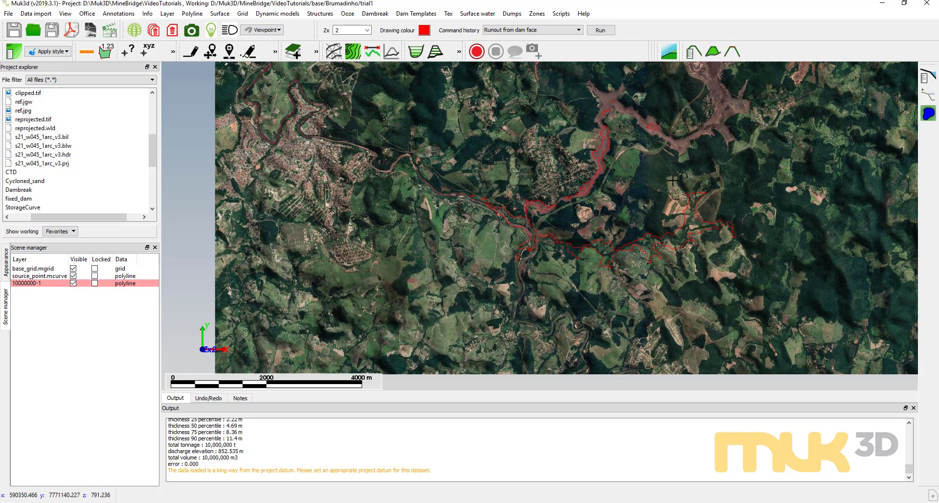
left_click_drag(672, 182, 638, 250)
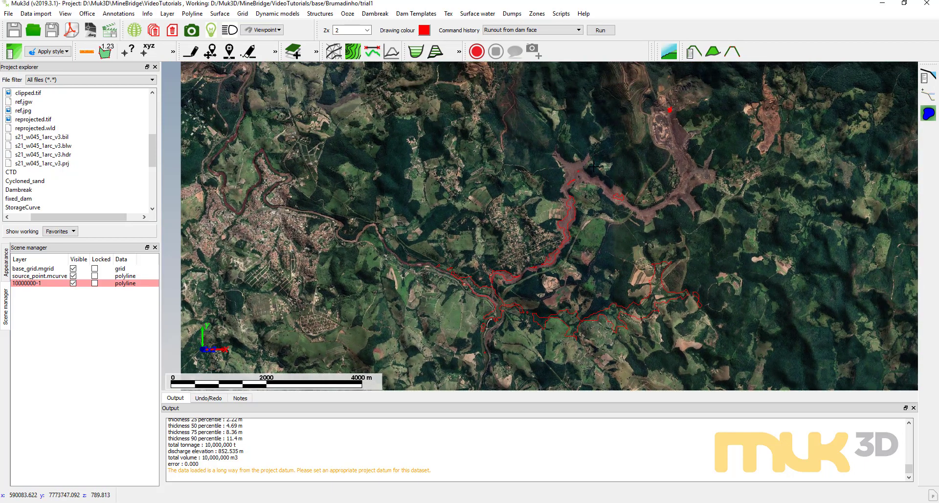
left_click(172, 31)
Run a dam-face runout on base_grid at the existing source point with volume 10000000 m3 and slopes 1.2;1.3;1.4;1.5 percent
left_click_drag(595, 198, 570, 221)
right_click(542, 209)
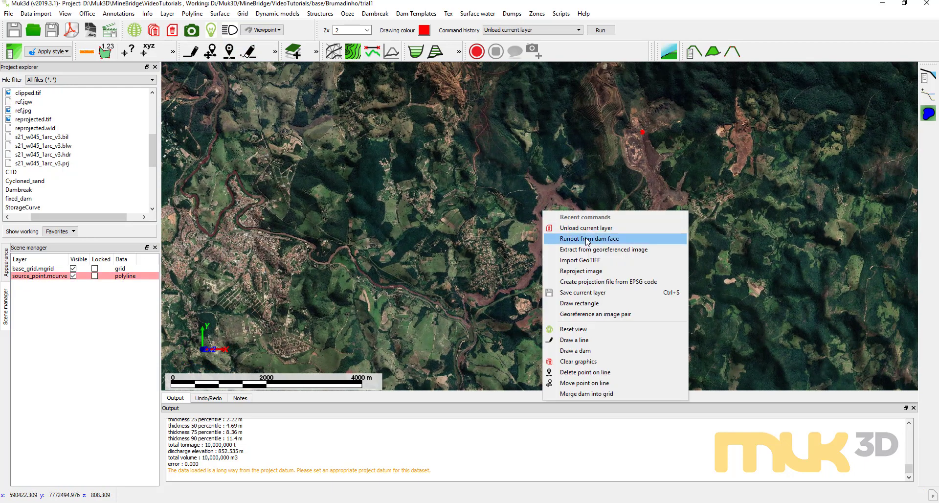
left_click(596, 241)
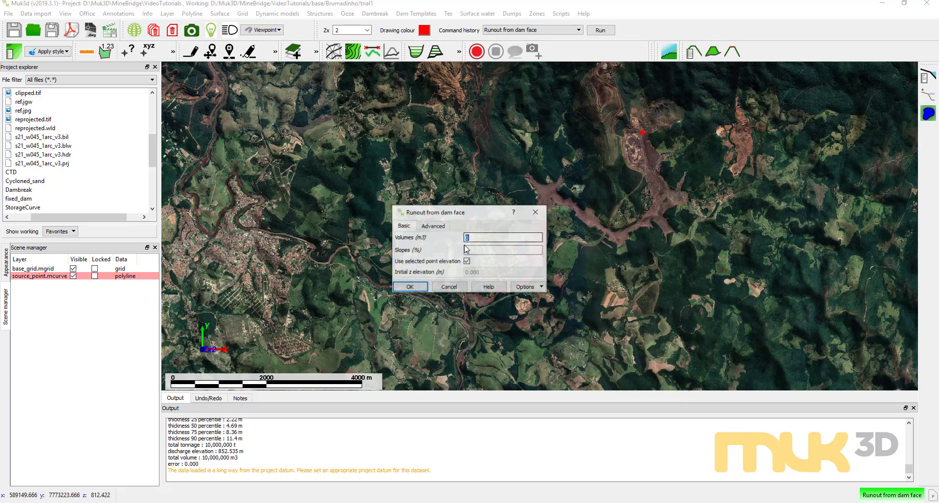
type("10000000")
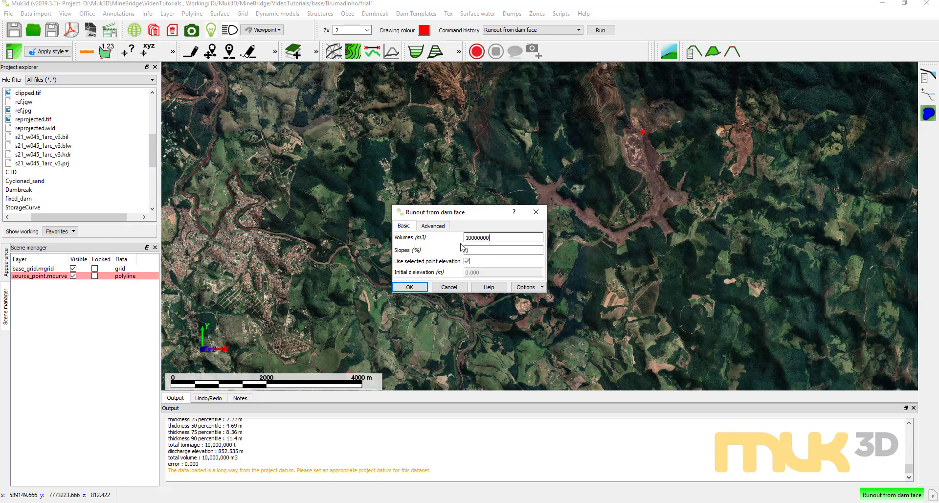
left_click(491, 254)
type("1.2;1.3;1.4;1.5")
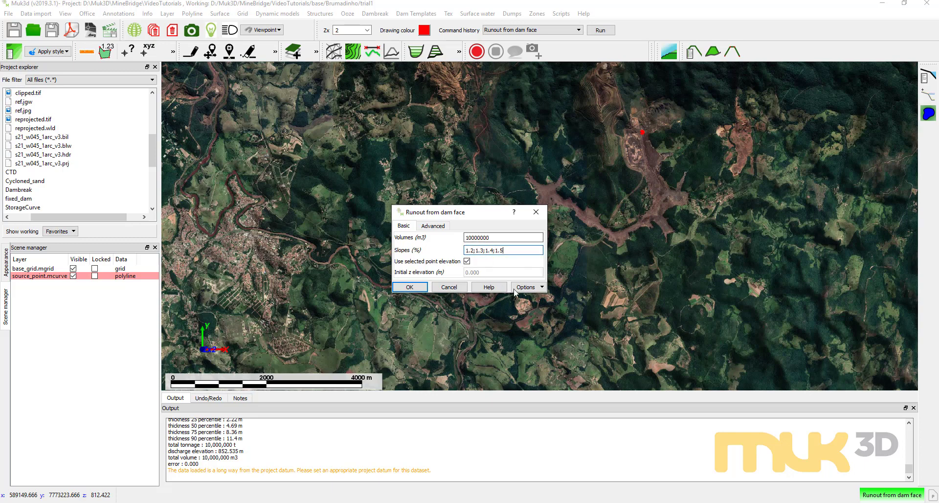
left_click(417, 288)
left_click(642, 131)
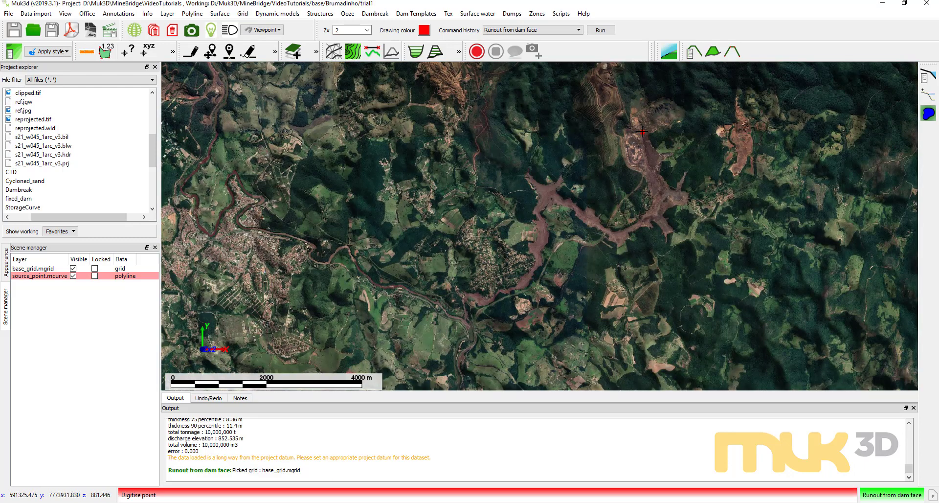
left_click(641, 131)
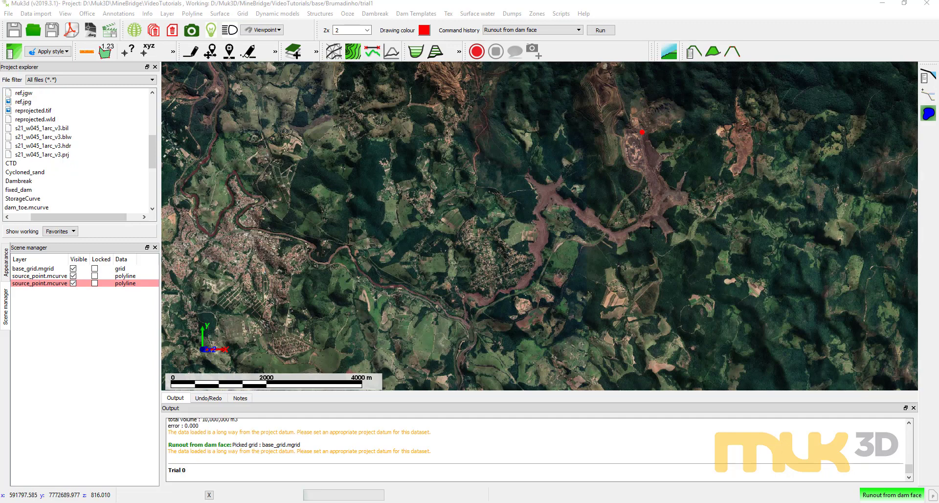
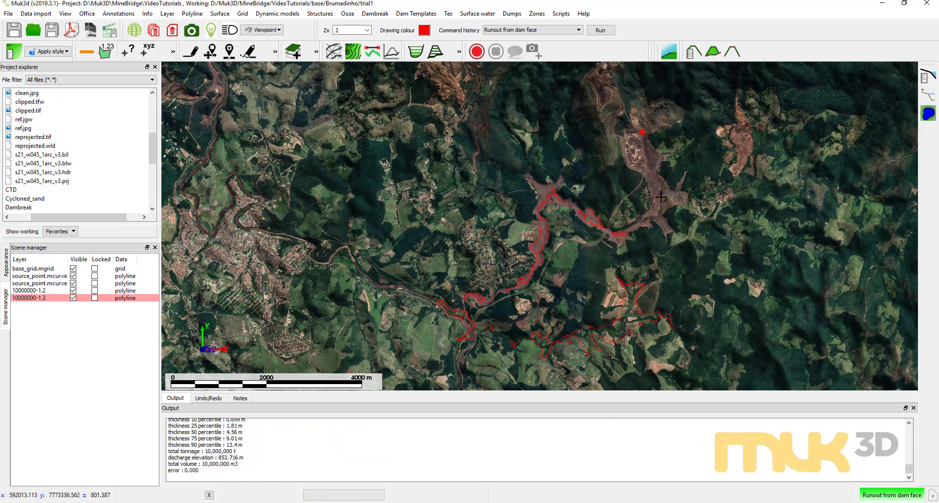
Hide the 1.2, 1.3 and 1.4% runout outlines and compare the 1.5% outline with the mudflow in the image
left_click(643, 149)
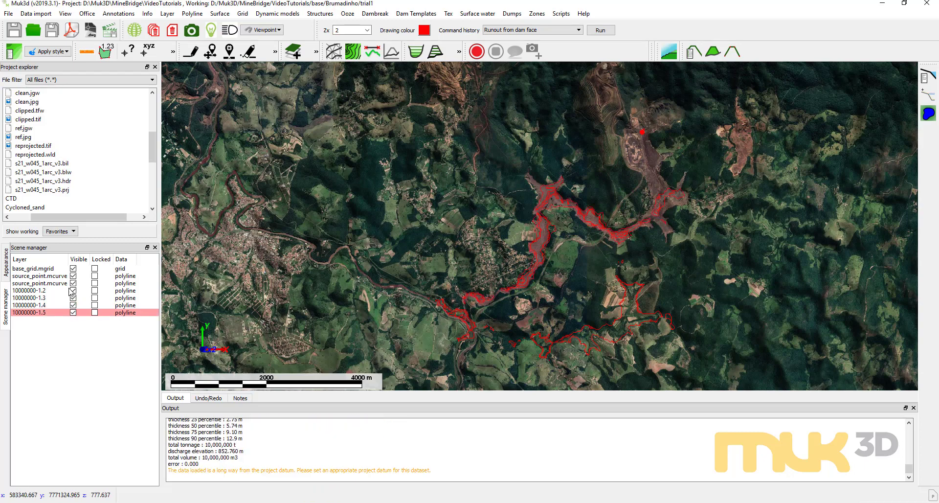
left_click(72, 305)
left_click(73, 297)
left_click(73, 290)
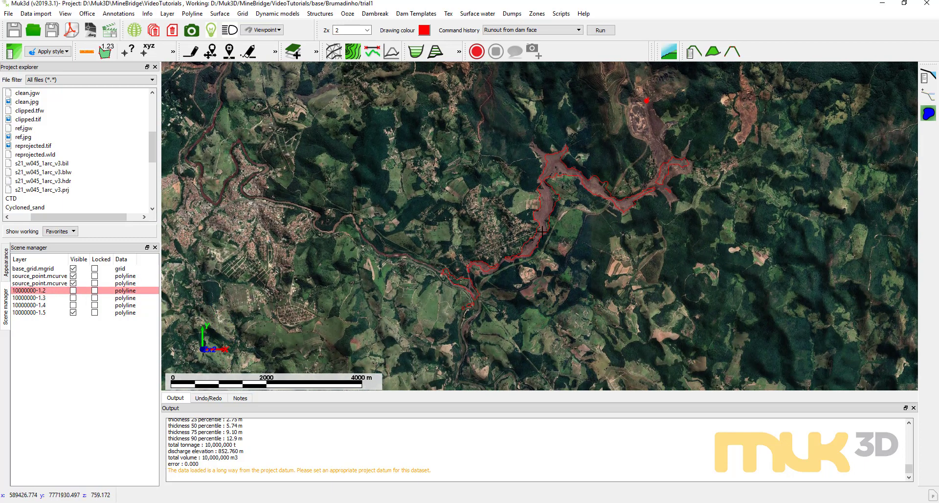
scroll(521, 284, "up", 2)
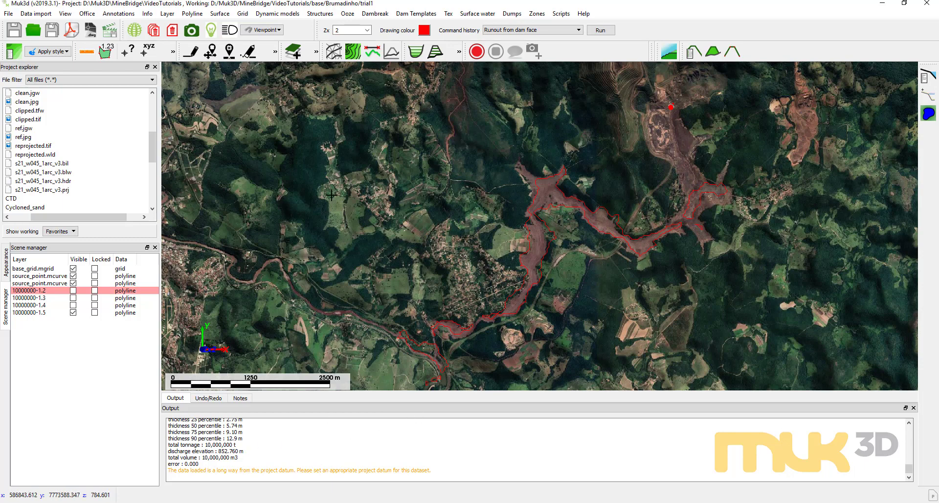
Unload the four runout outlines for slopes 1.2 to 1.5%, keeping the grid and source points
left_click(43, 313, "shift")
right_click(43, 304)
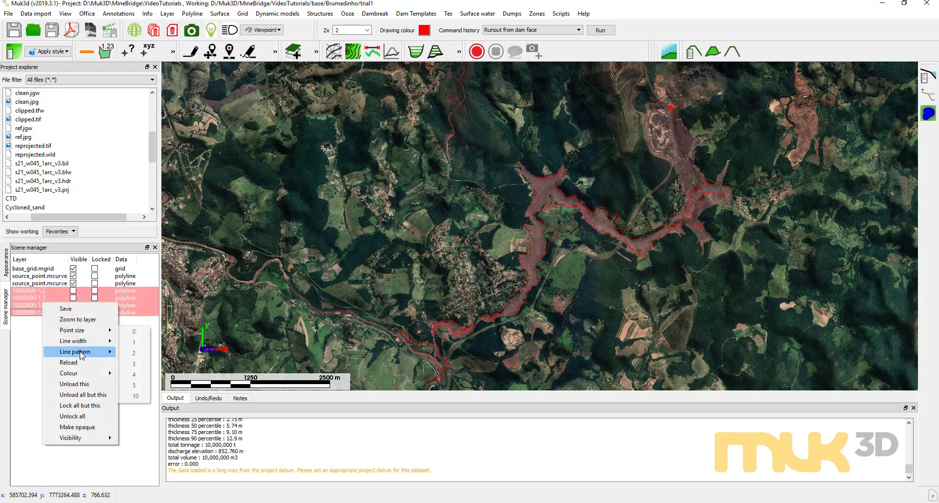
left_click(74, 384)
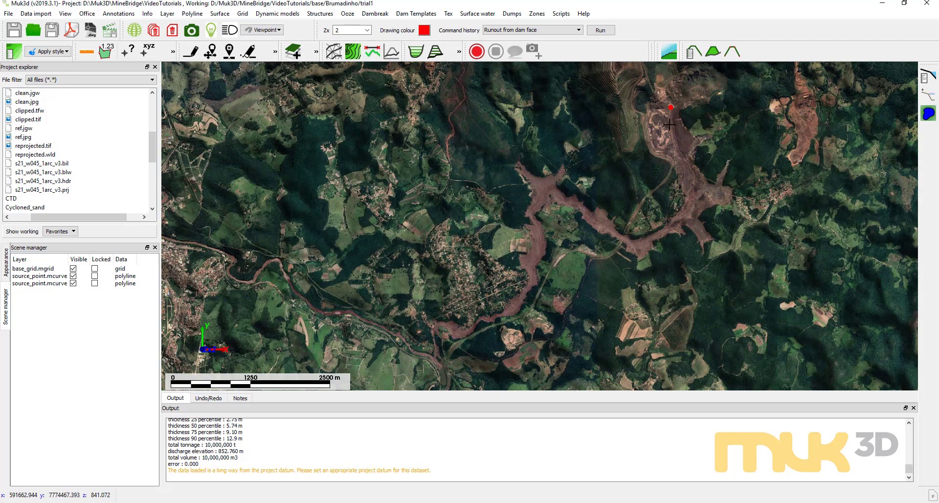
Set up a Runout from dam face with volume 10000000 m3, slopes 1.2;1.3;1.4;1.5% and an initial elevation of 821 m instead of the selected point elevation
right_click(562, 130)
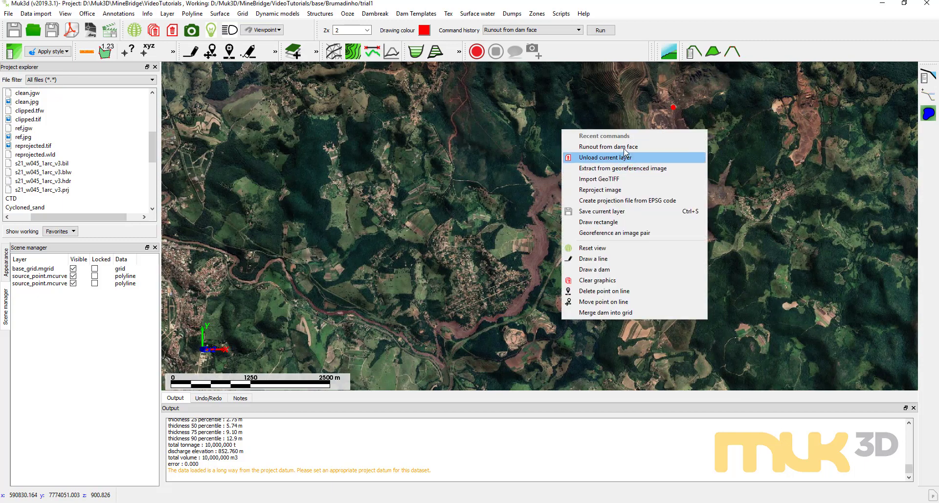
left_click(591, 145)
type("10000000")
right_click(491, 250)
left_click(514, 303)
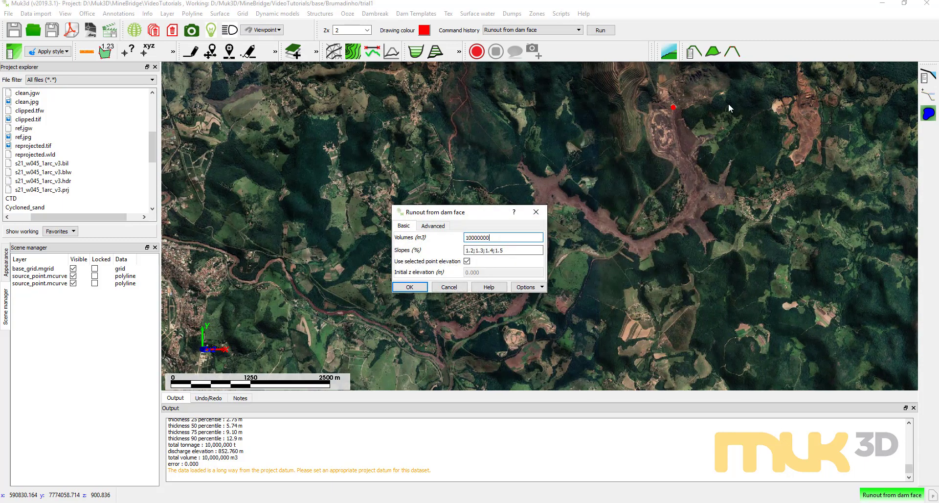
key("Tab")
key("Tab")
key("space")
key("Tab")
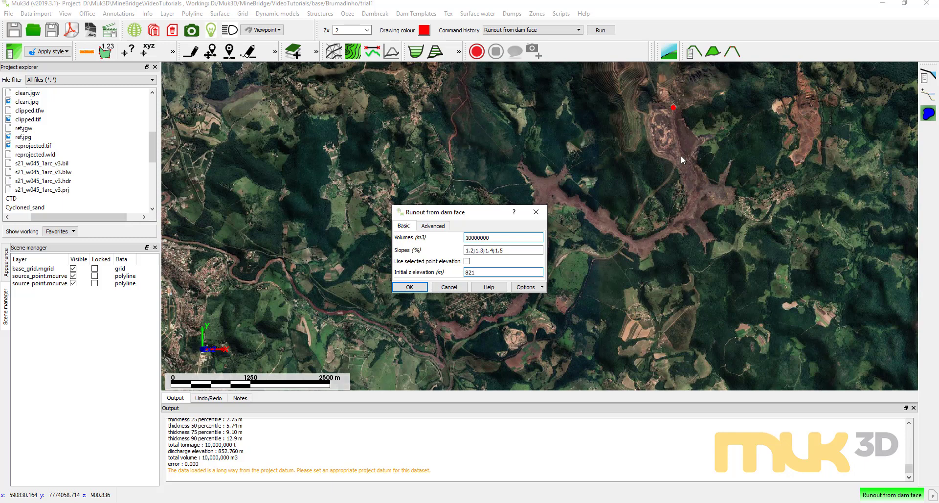
Run the 821 m elevation runout models on base_grid from the existing source point at the dam
left_click(417, 288)
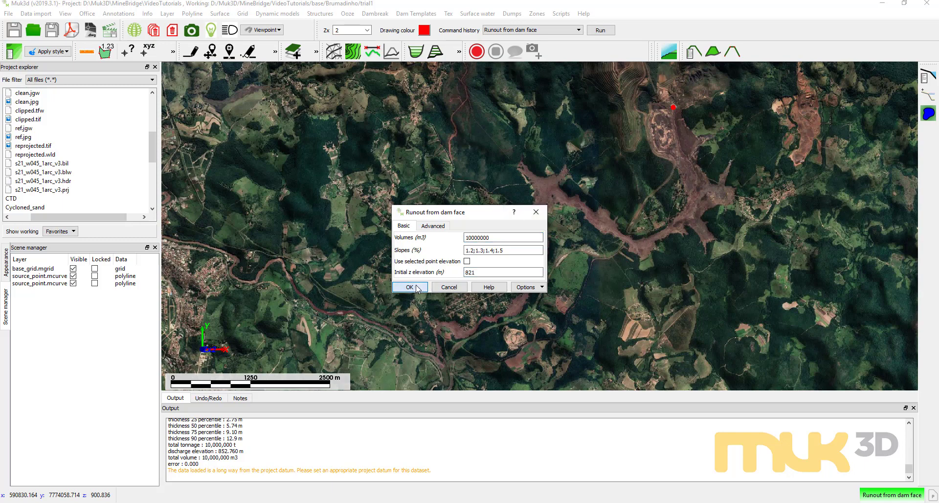
left_click(673, 107)
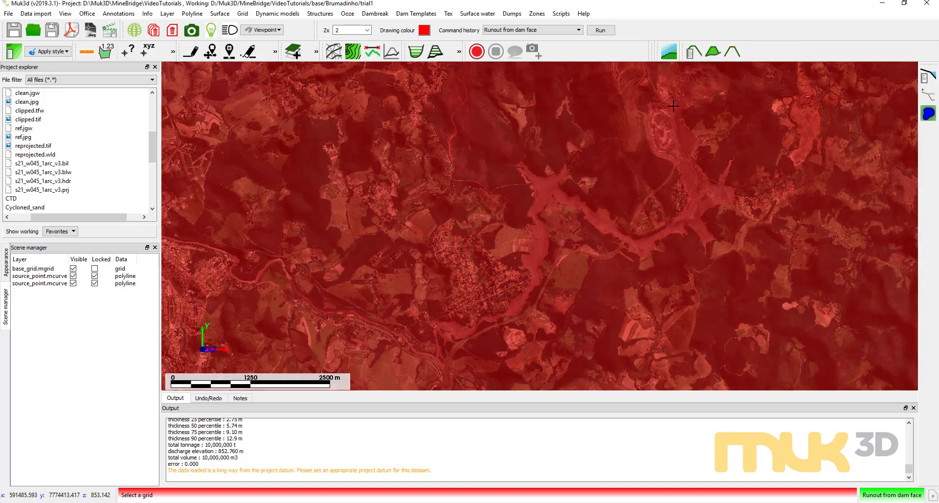
left_click(673, 106)
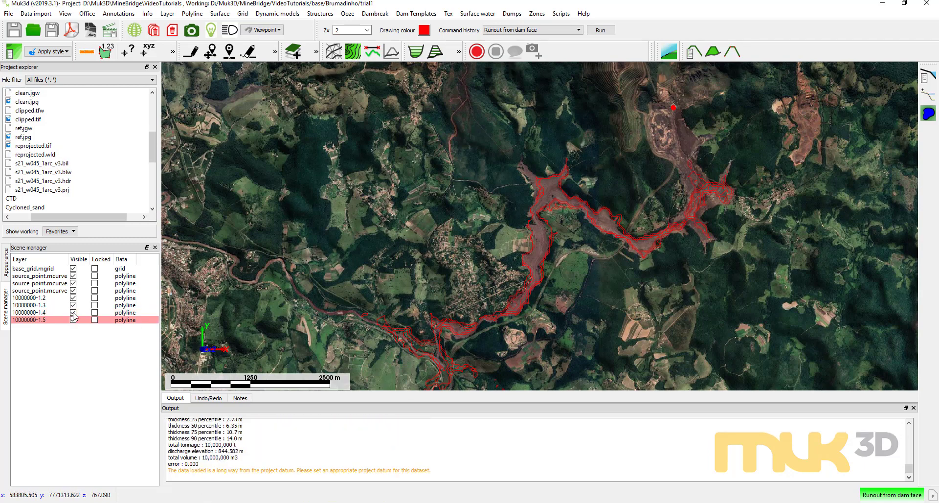
Hide the 1.2 and 1.3% outlines and compare the 1.4 and 1.5% outlines with the mudflow extent
left_click(73, 307)
left_click(74, 299)
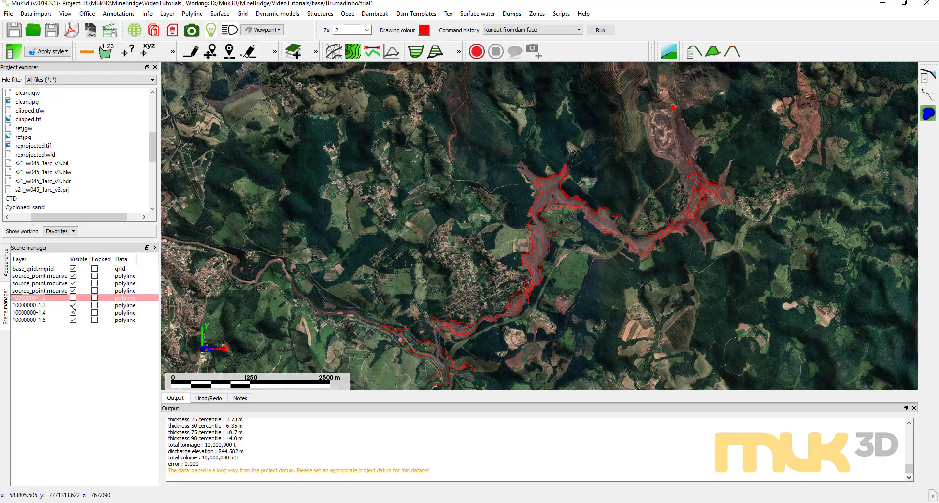
left_click(73, 305)
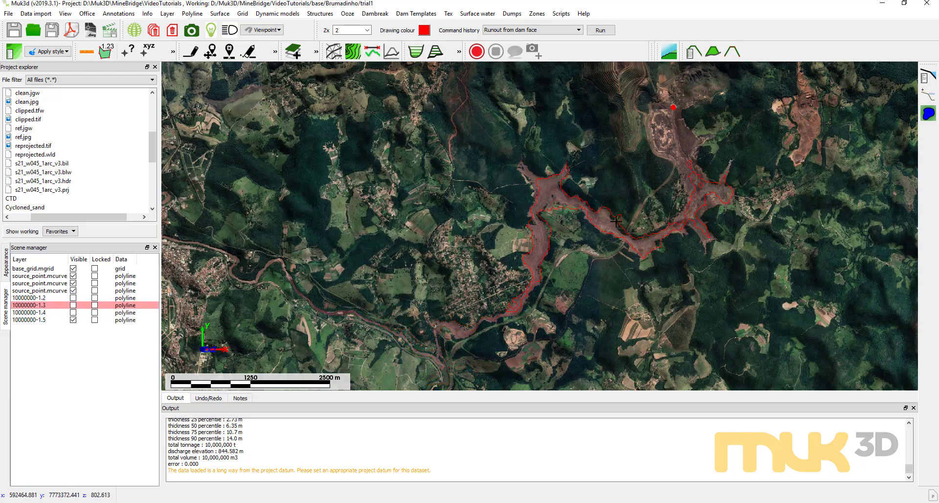
left_click(73, 312)
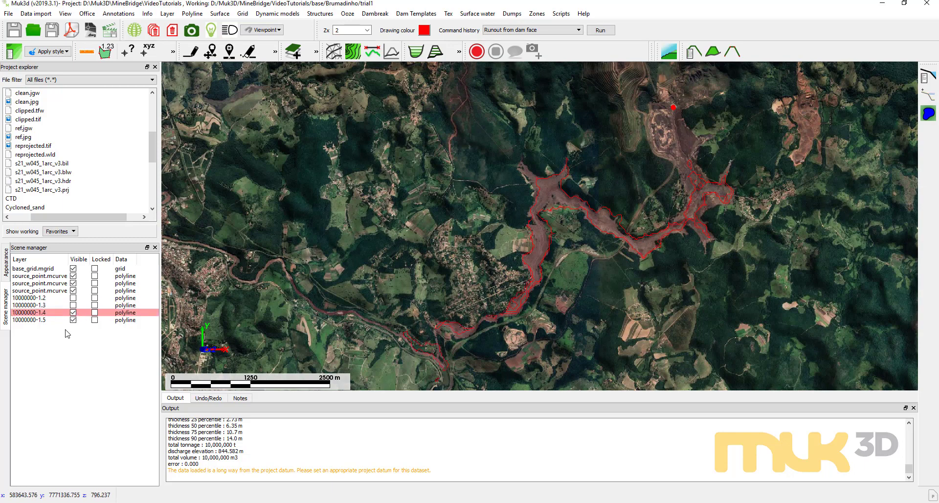
left_click(73, 320)
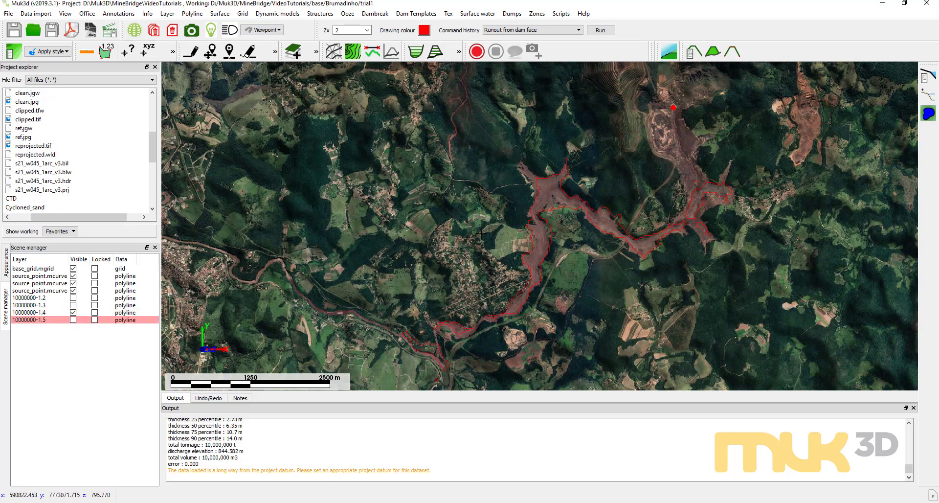
left_click(74, 320)
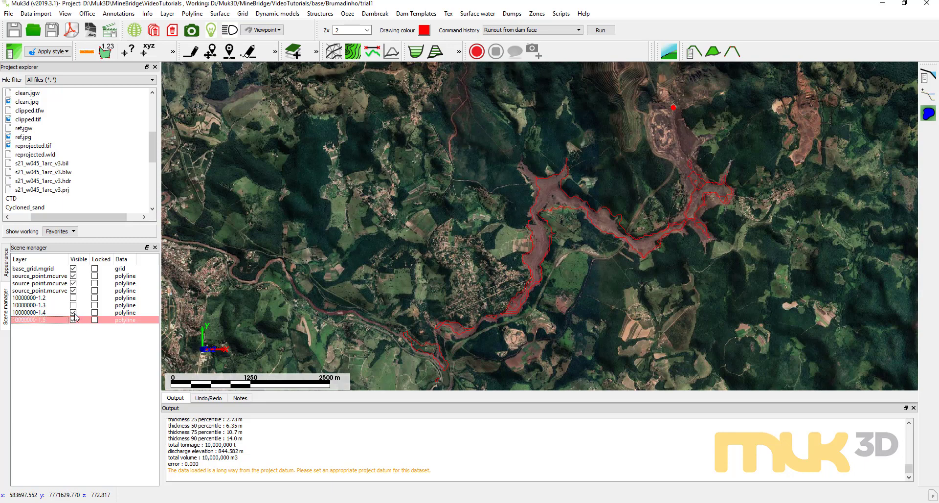
scroll(598, 237, "up", 3)
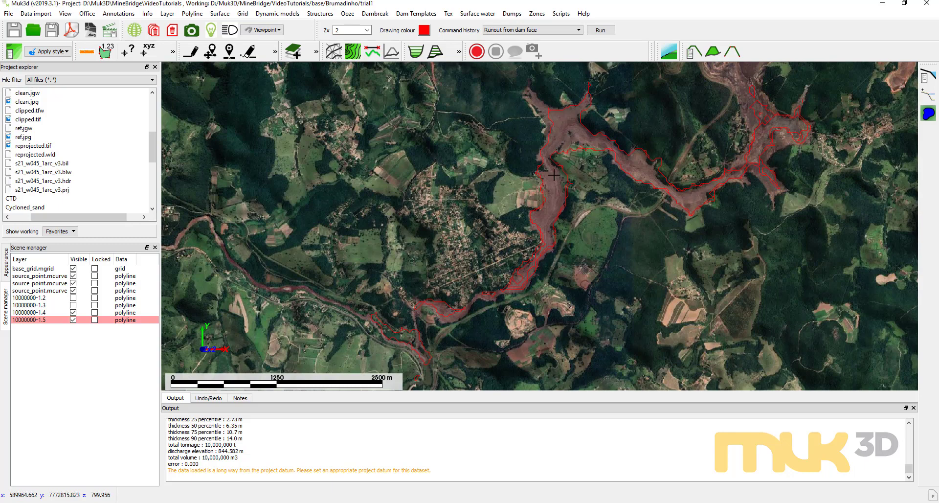
scroll(643, 191, "down", 3)
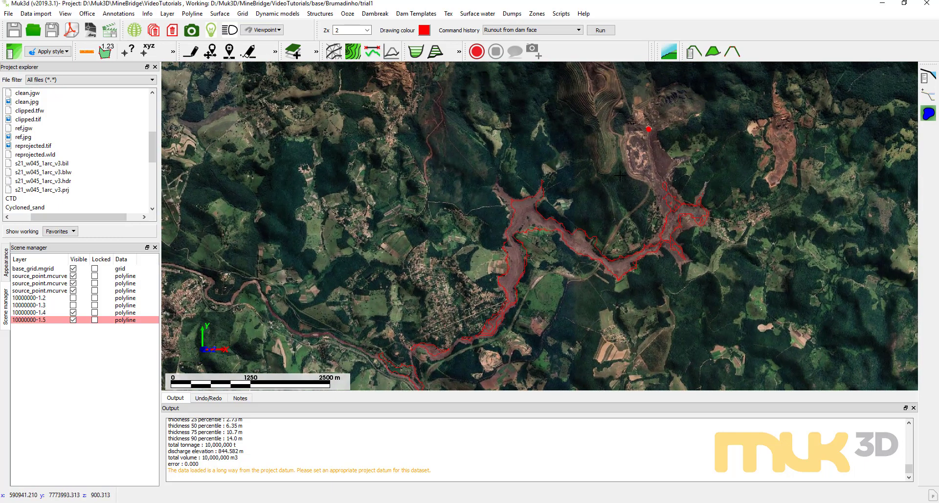
Unload all source point and runout outline layers, leaving only base_grid.mgrid in the scene
right_click(559, 184)
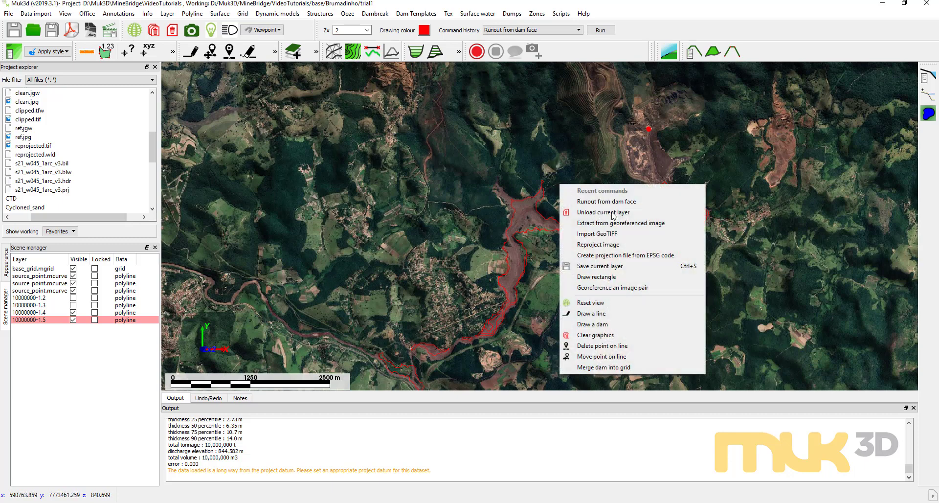
left_click(45, 275, "shift")
right_click(44, 276)
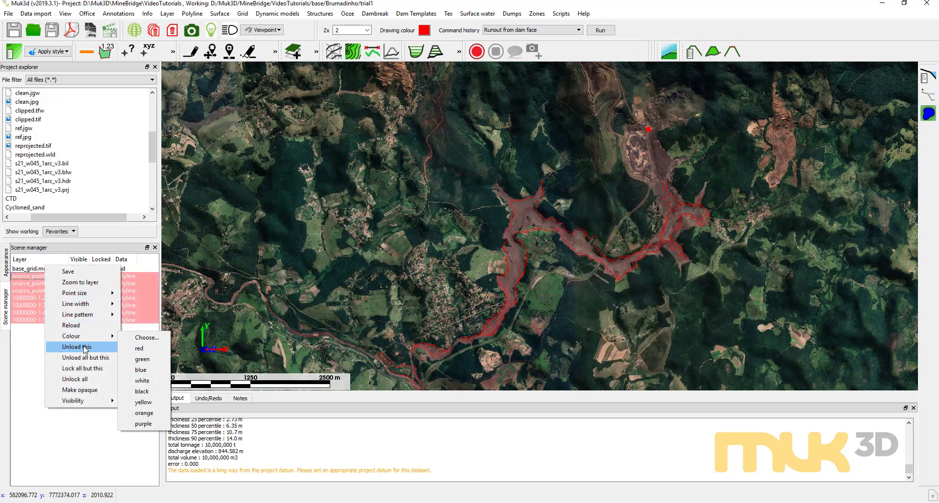
left_click(77, 349)
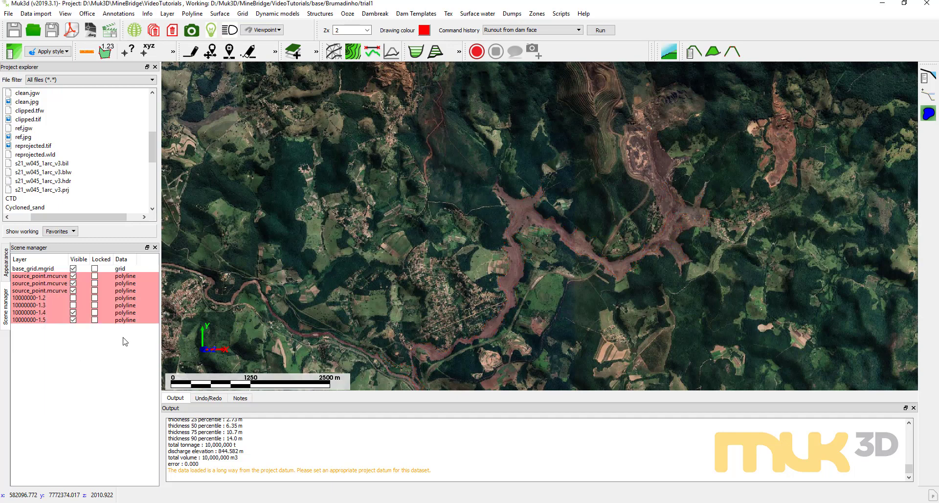
Set up another Runout from dam face with volumes 10000000;11000000 m3 and slopes 1.4;1.5%
right_click(569, 170)
left_click(604, 189)
right_click(506, 233)
left_click(528, 238)
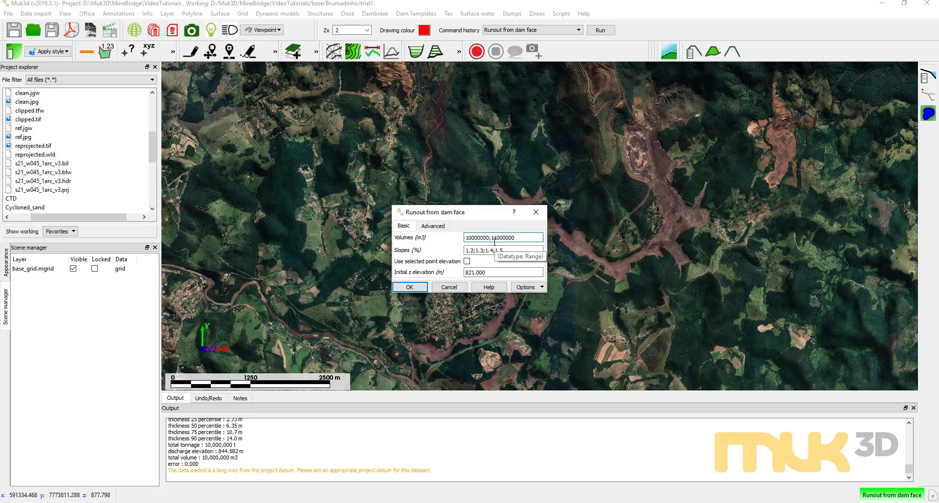
left_click_drag(484, 251, 443, 260)
left_click(481, 250)
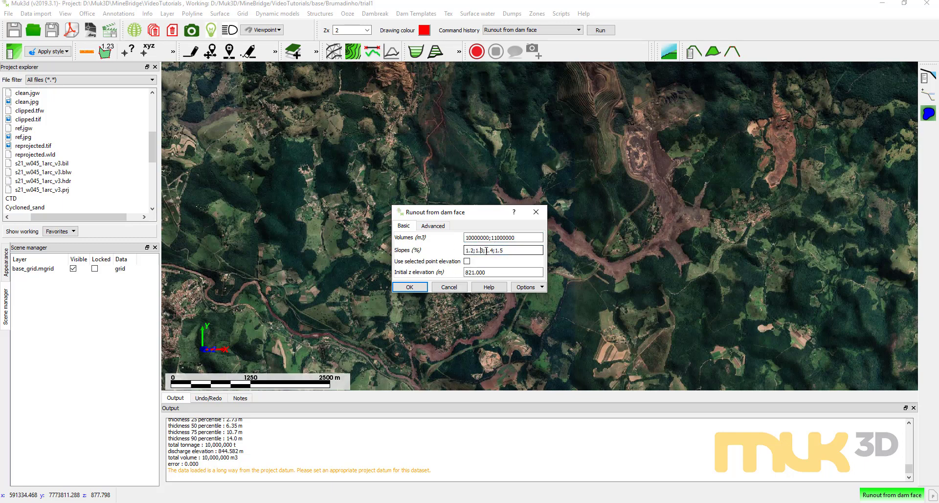
key("Delete")
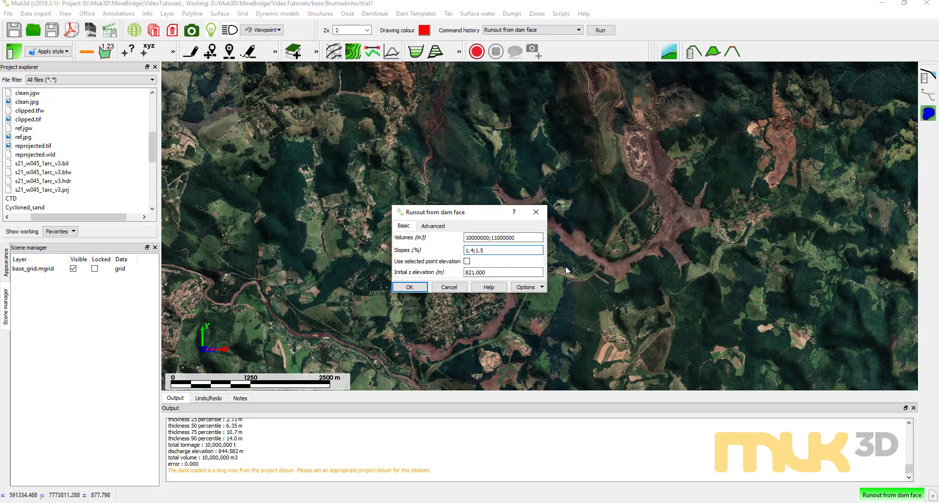
Run the two-volume runout models on base_grid from a source point at the upper end of the failed dam
left_click(405, 282)
left_click(418, 287)
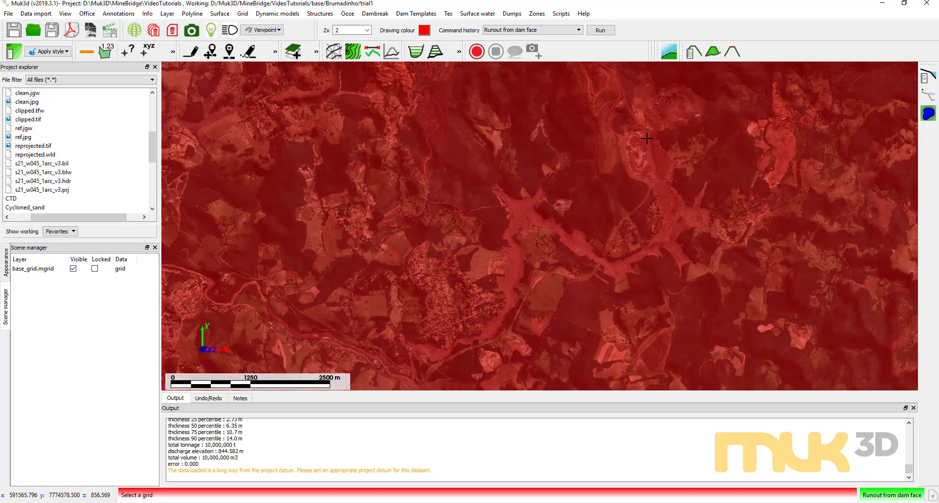
left_click(658, 124)
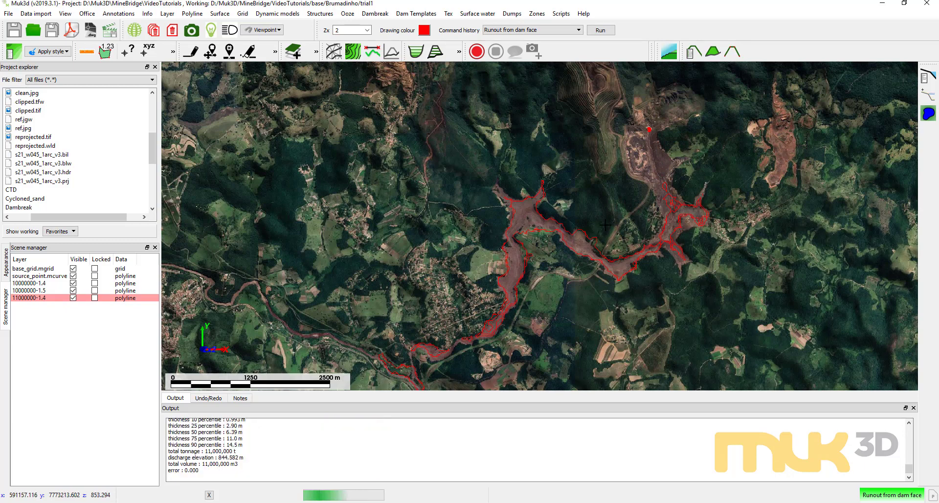
Hide both 10000000 m3 outlines and compare the 11000000 m3 outlines at 1.4 and 1.5% slope, leaving only the 1.5% one visible
left_click(73, 297)
left_click(73, 290)
left_click(74, 282)
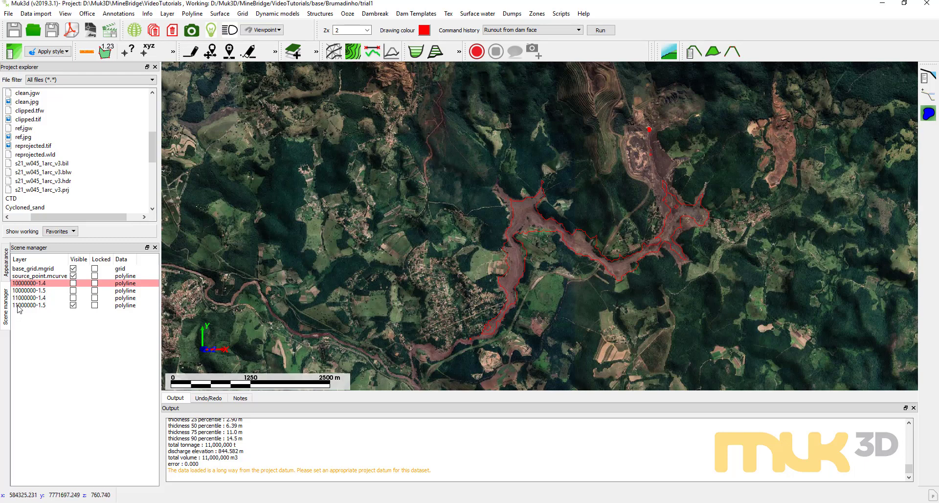
left_click(34, 307)
left_click(74, 304)
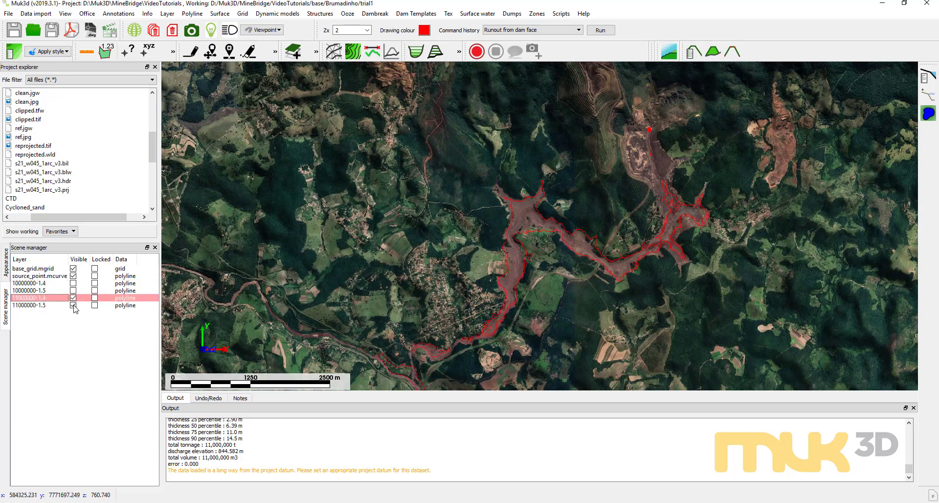
left_click(73, 305)
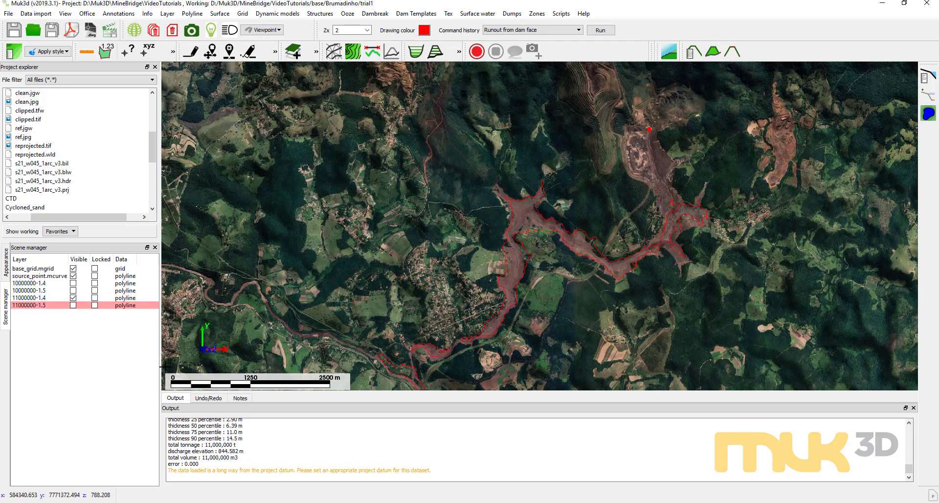
left_click(73, 297)
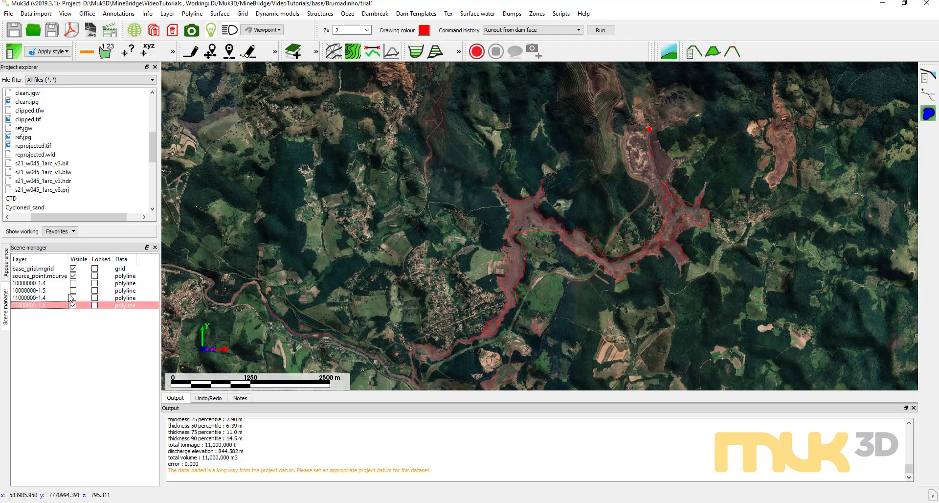
Show the 10000000-1.5 outline with 11000000-1.5 and examine both against the mudflow in a tilted 3D view
left_click(72, 291)
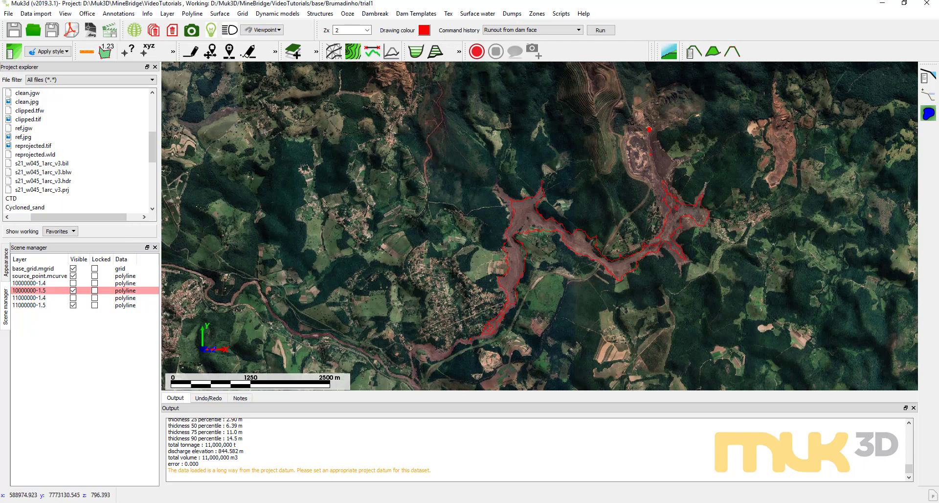
left_click_drag(565, 289, 548, 239)
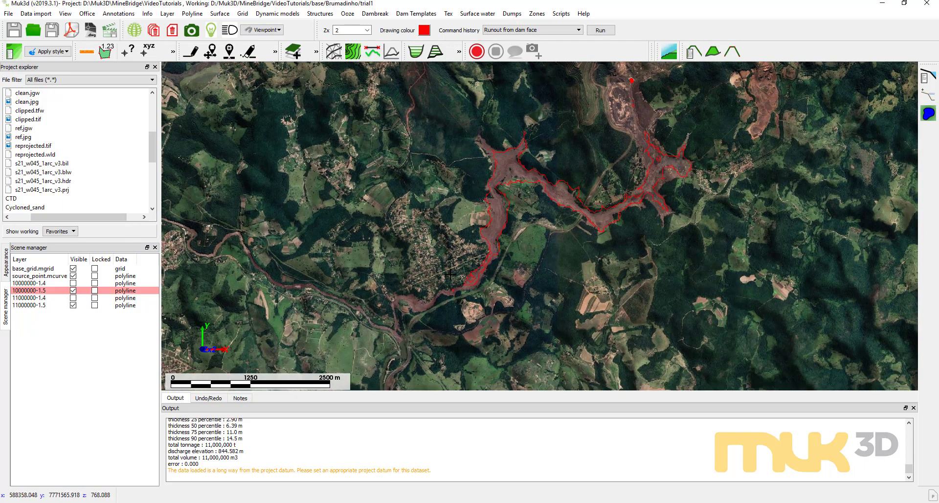
scroll(570, 246, "up", 3)
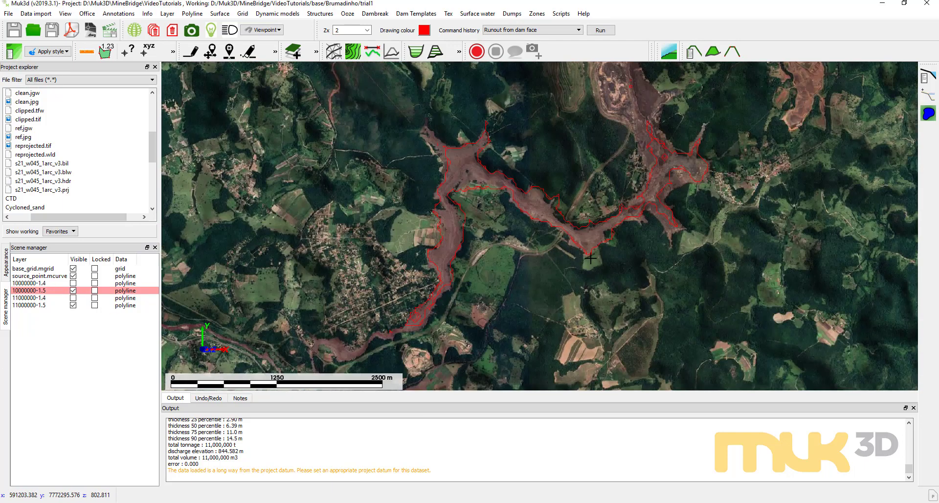
left_click_drag(570, 245, 313, 307)
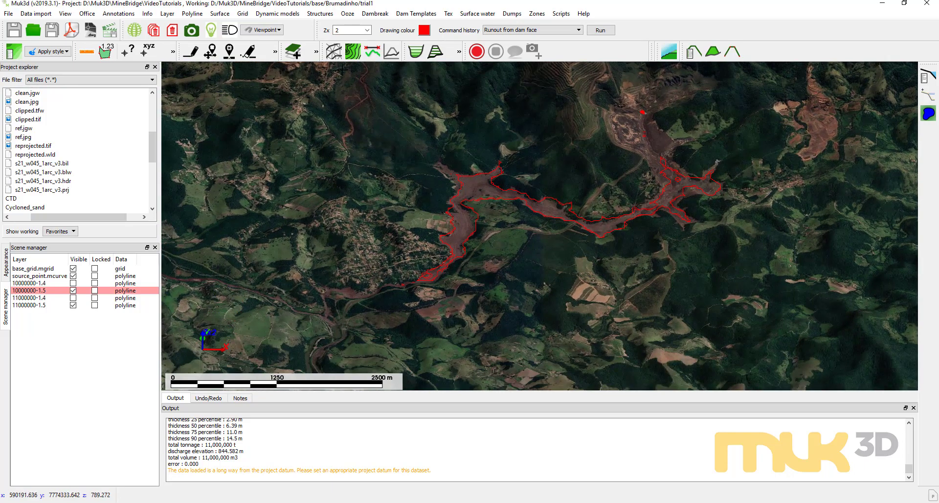
Clear the graphics and export the runout scenarios to a KML named runout_1, using UTM zone 23 south
left_click(153, 30)
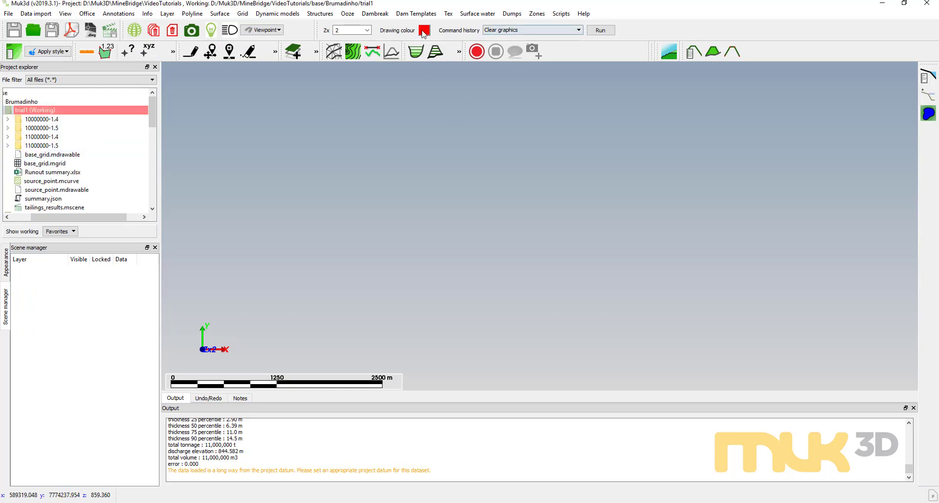
left_click(375, 14)
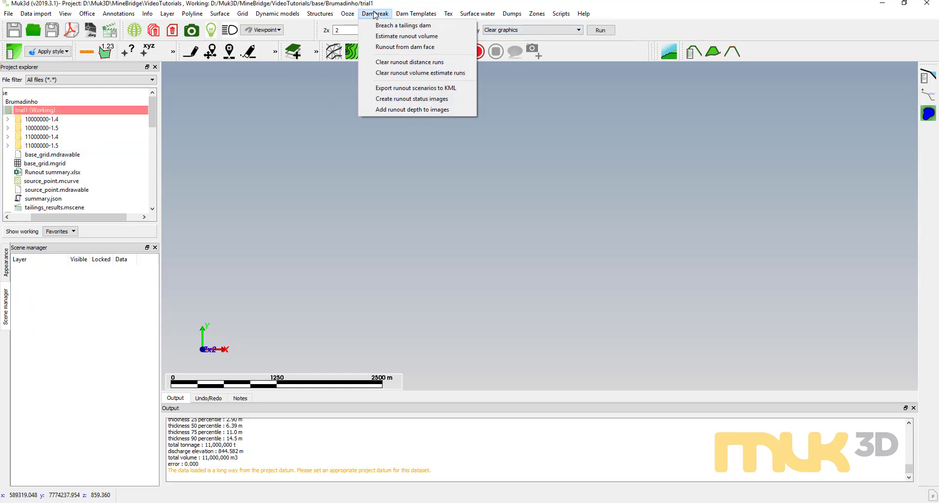
left_click(452, 89)
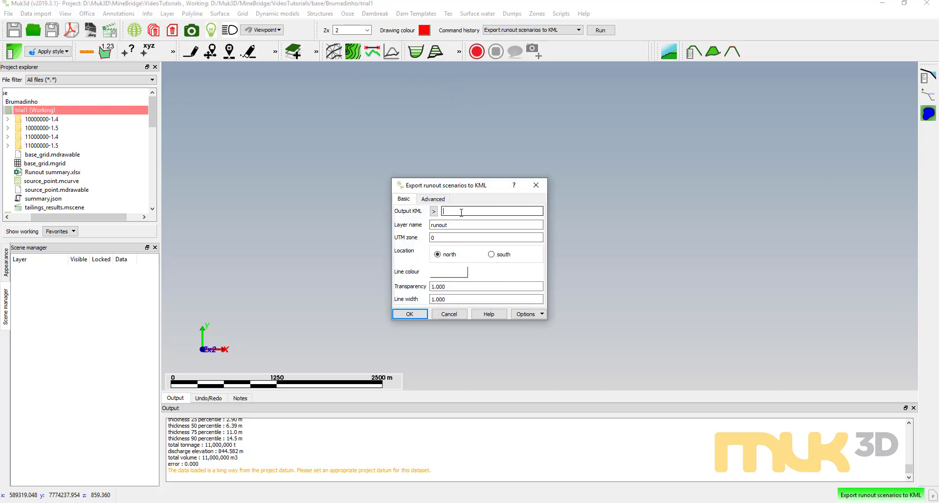
type("runout_1")
key("Tab")
key("Tab")
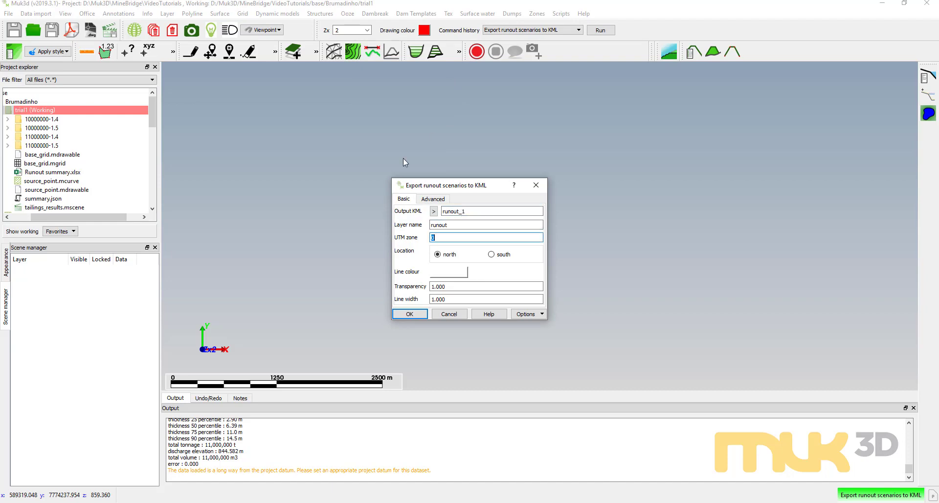
type("23")
left_click(492, 254)
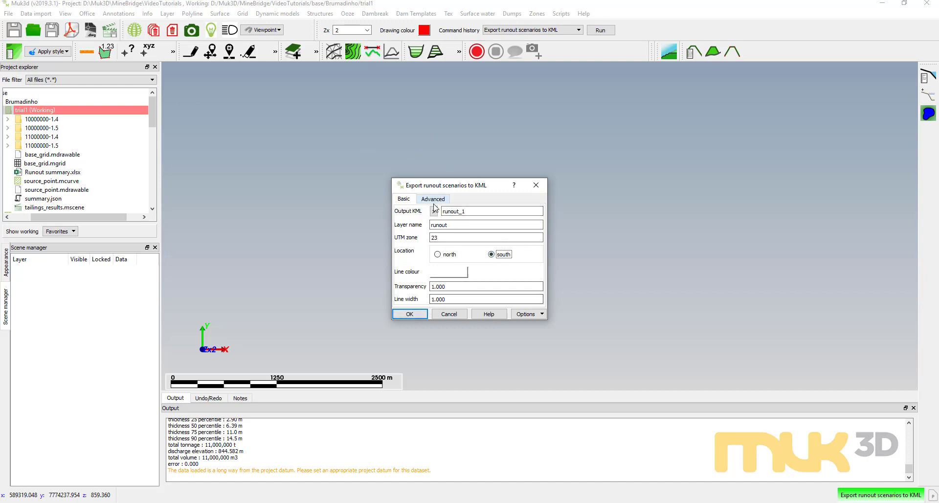
left_click(412, 317)
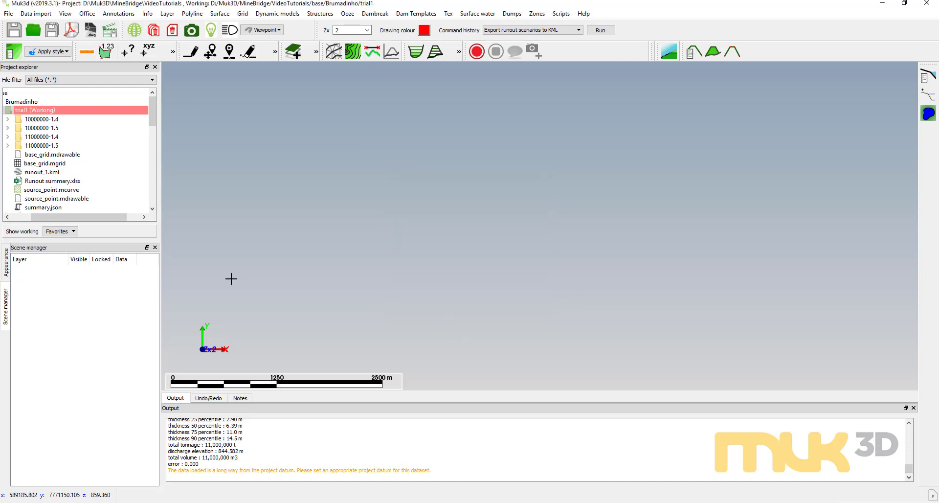
Open runout_1.kml in Google Earth Pro and expand its scenario tree to list the slopes under each volume
right_click(42, 171)
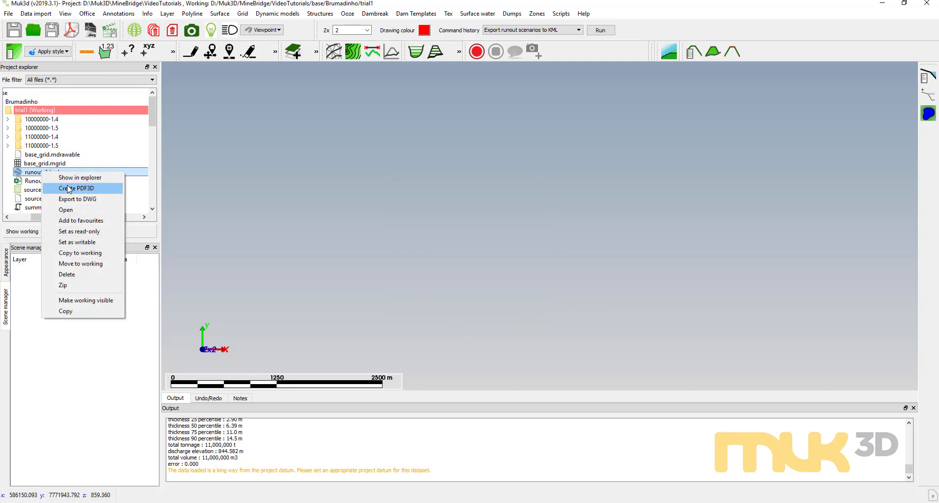
left_click(73, 209)
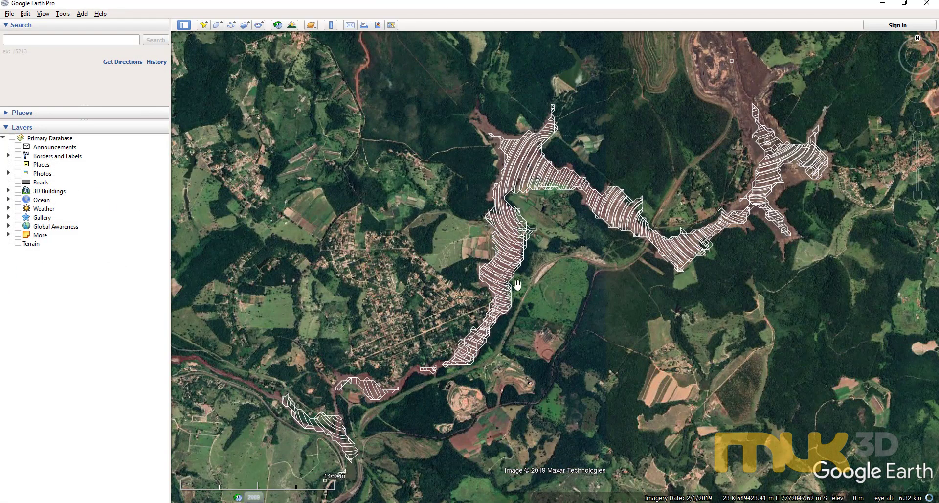
scroll(418, 299, "down", 3)
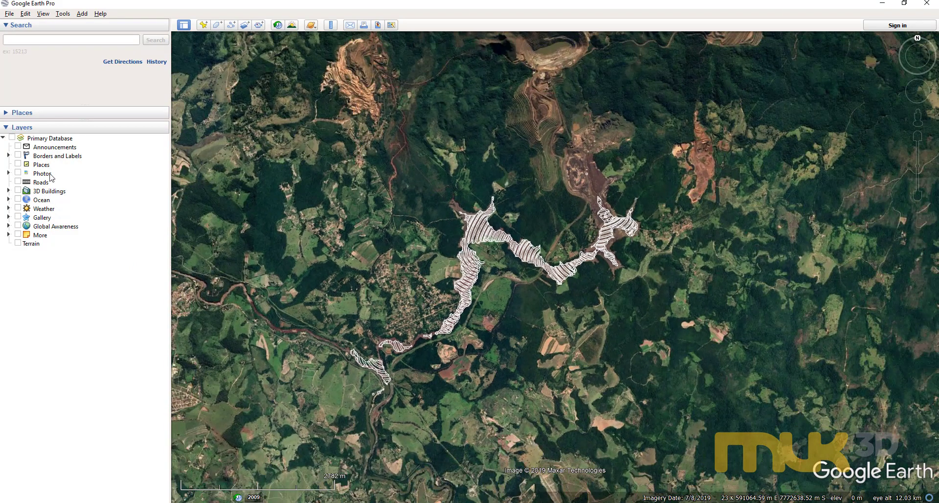
left_click(9, 113)
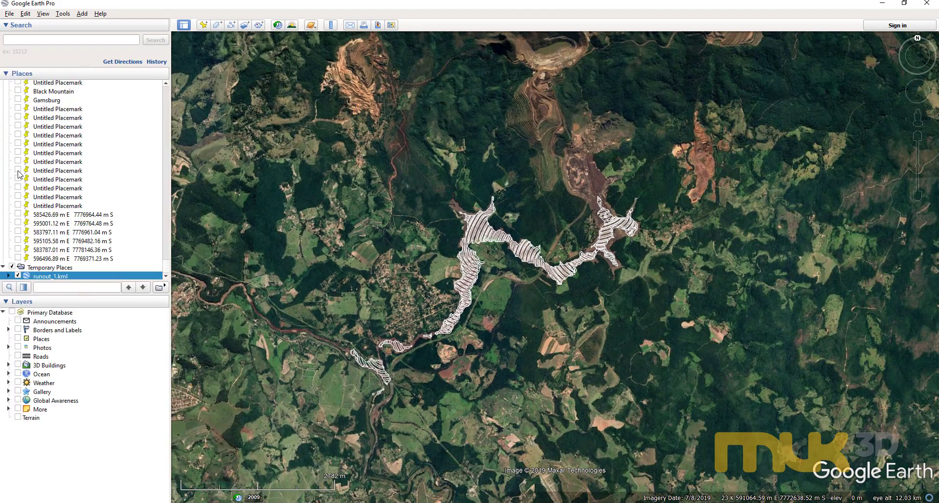
left_click(9, 275)
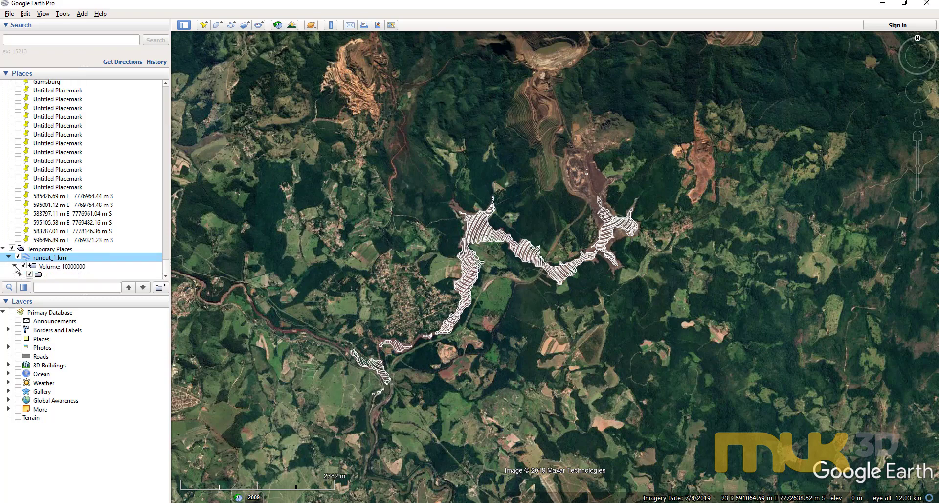
left_click(14, 266)
left_click(14, 275)
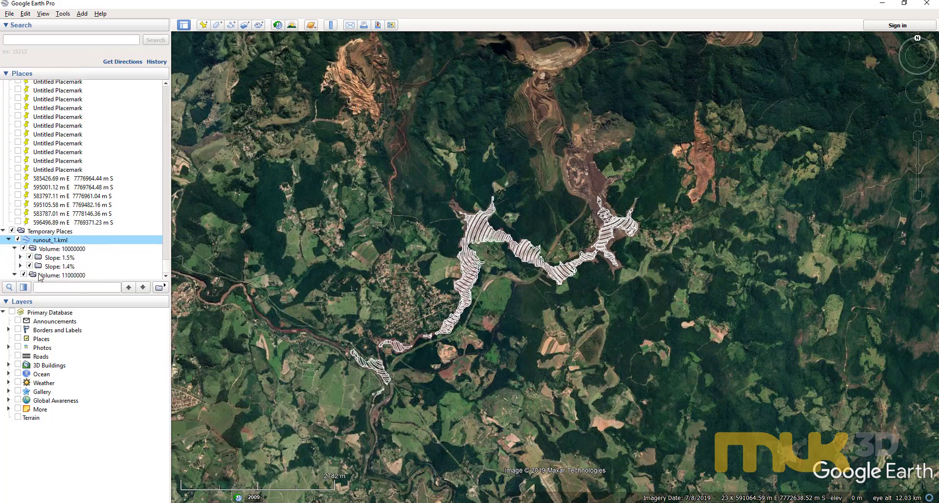
Show only the 10000000 volume's 1.4% slope runout and expand that volume's 1.5% folder to list its footprint and contours
left_click(30, 269)
left_click(30, 267)
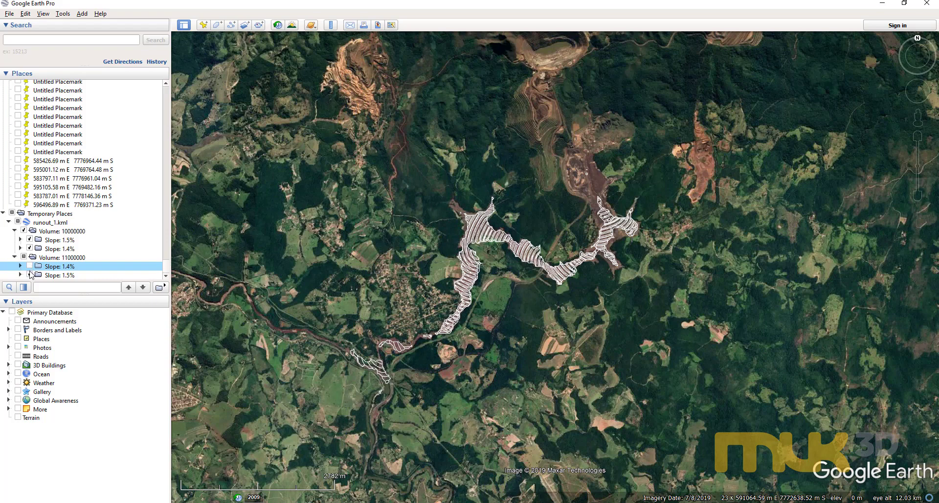
left_click(30, 275)
left_click(30, 248)
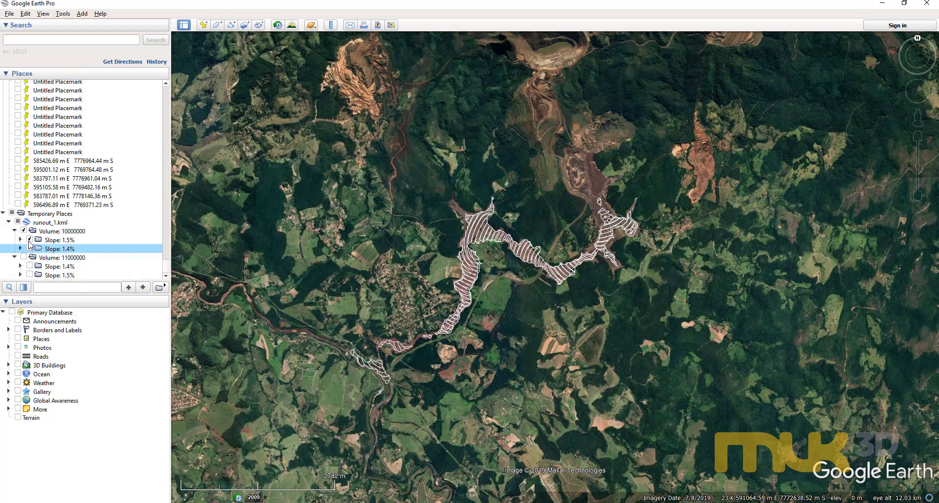
left_click(30, 239)
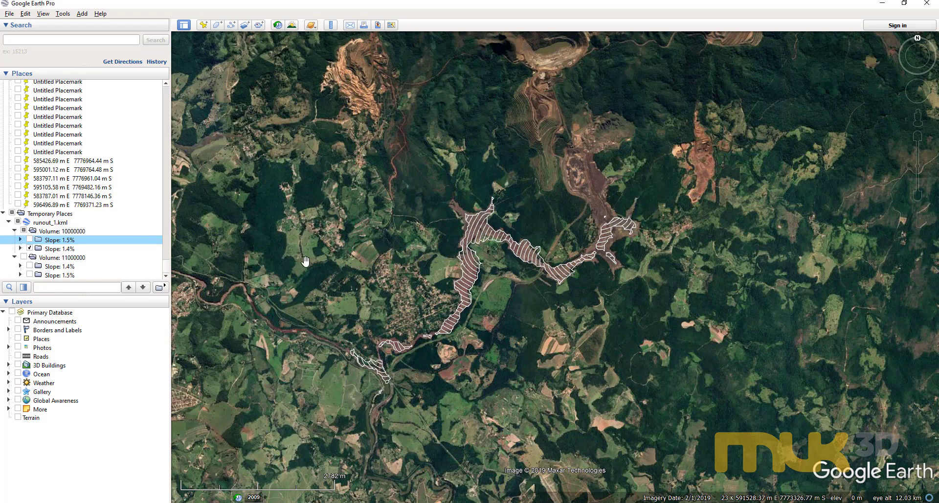
left_click(20, 239)
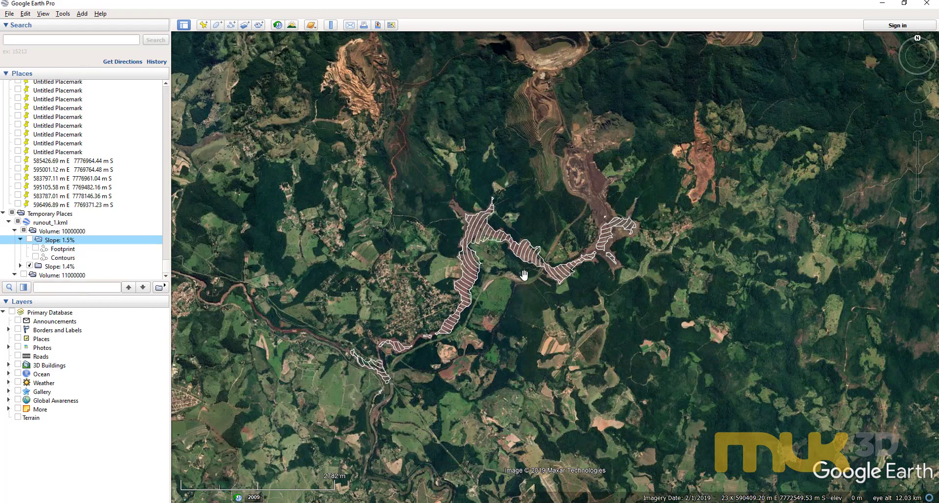